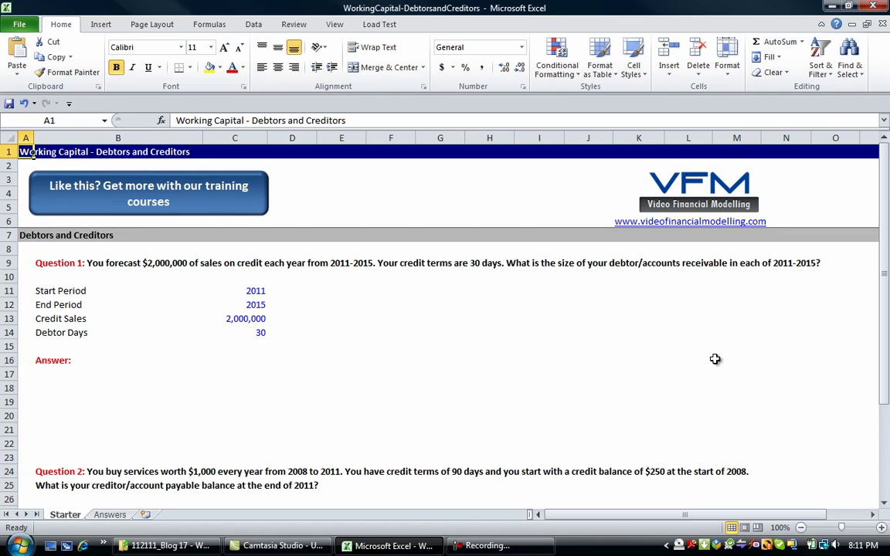
# Step: Review the Question 1 text and its period, credit sales and debtor days assumptions on the Starter sheet
pyautogui.press('Down')
pyautogui.press('Up')
pyautogui.press('Down')
pyautogui.press('Up')
pyautogui.press('Down')
pyautogui.press('Down')
pyautogui.press('Down')
pyautogui.press('Down')
pyautogui.press('Down')
pyautogui.press('Down')
pyautogui.press('Down')
pyautogui.press('Down')
pyautogui.press('Down')
pyautogui.press('Down')
pyautogui.press('Down')
pyautogui.press('Down')
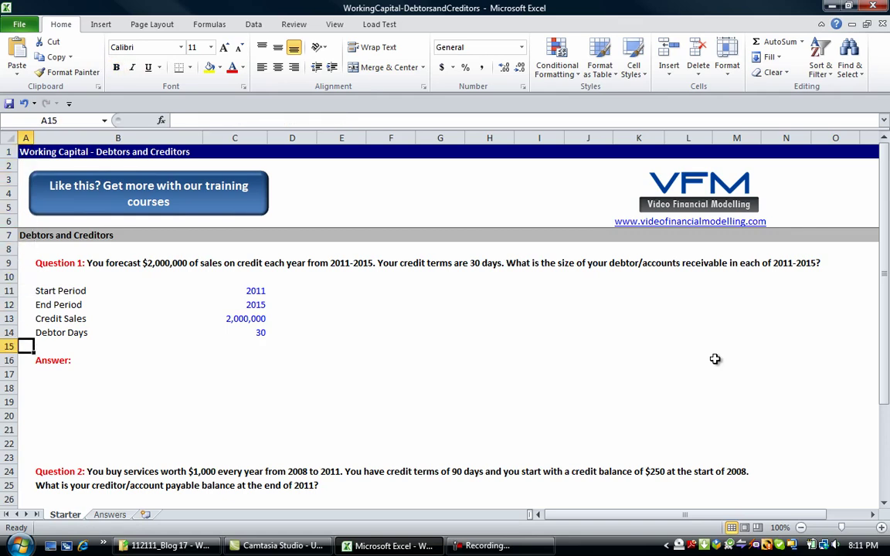
# Step: Enter the row label "Year" in cell B18 below the Question 1 Answer heading
pyautogui.press('Down')
pyautogui.press('Down')
pyautogui.press('Right')
pyautogui.press('Down')
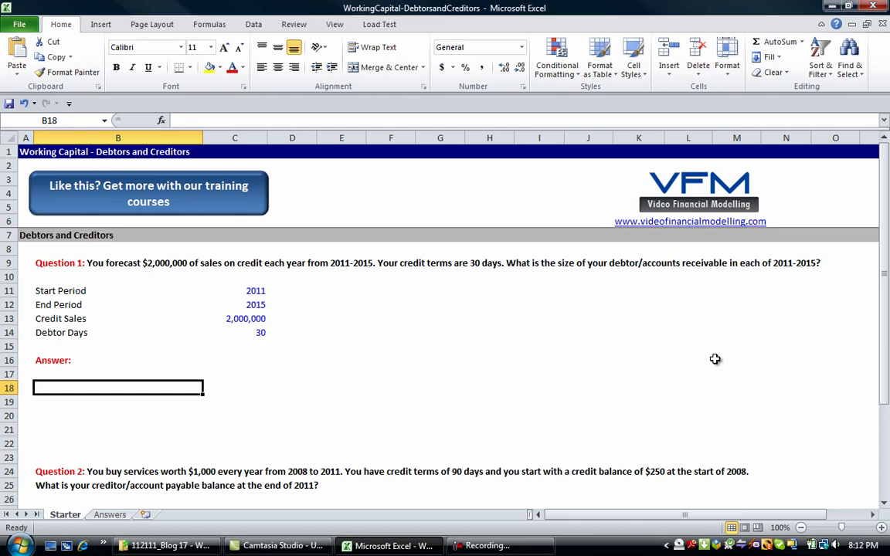
pyautogui.write('Year')
pyautogui.press('Return')
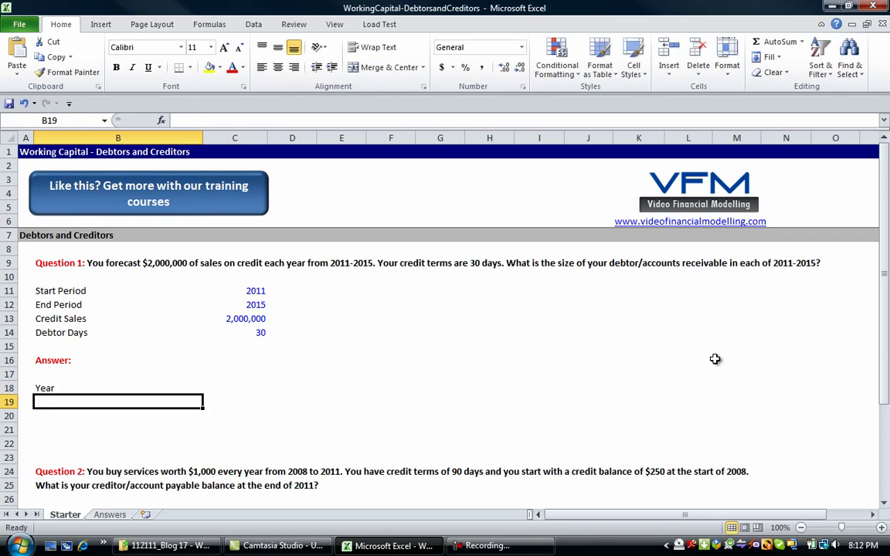
# Step: Link the first year in D18 to the Start Period with the formula =C11
pyautogui.press('Up')
pyautogui.press('Right')
pyautogui.press('Right')
pyautogui.write('=')
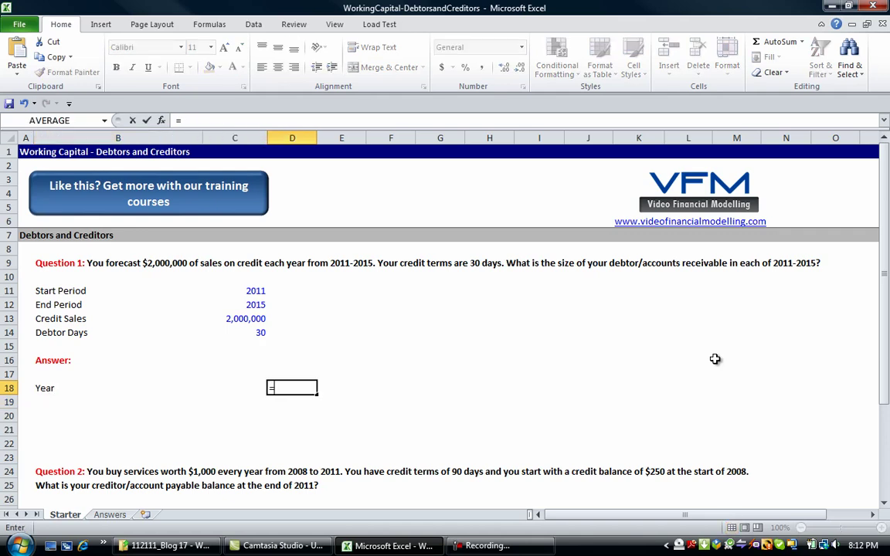
pyautogui.press('Up')
pyautogui.press('Up')
pyautogui.press('Left')
pyautogui.press('Up')
pyautogui.press('Up')
pyautogui.press('Up')
pyautogui.press('Up')
pyautogui.press('Up')
pyautogui.press('Up')
pyautogui.press('Down')
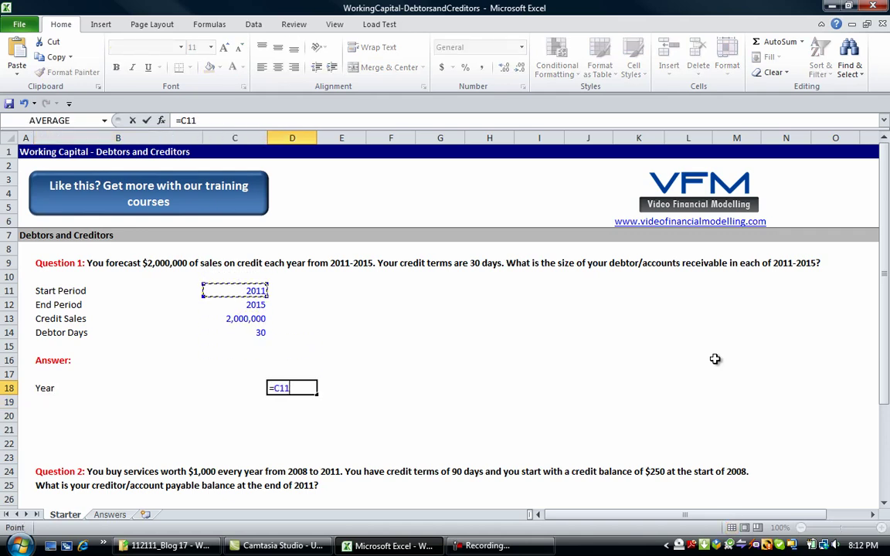
pyautogui.press('Return')
# Step: Calculate the following year in E18 with the formula =D18+1
pyautogui.press('Up')
pyautogui.press('Right')
pyautogui.write('=')
pyautogui.press('Left')
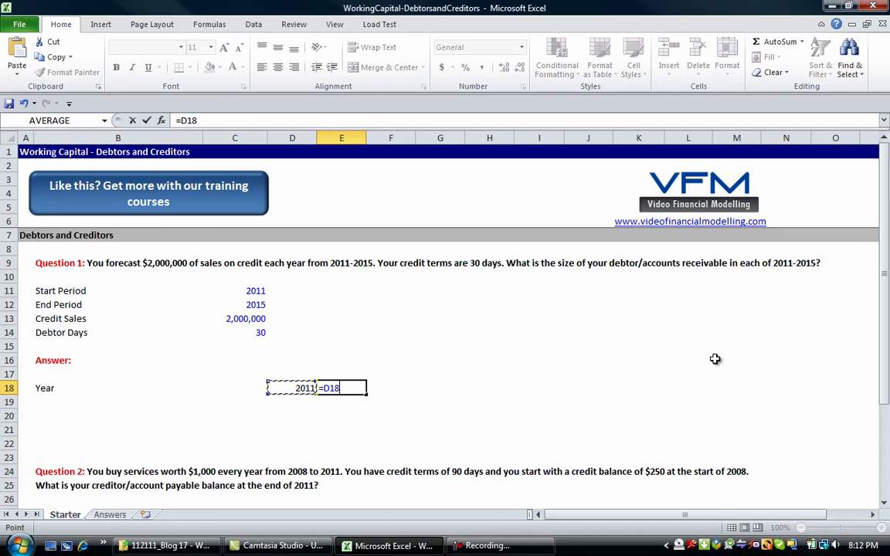
pyautogui.write('+1')
pyautogui.press('Return')
# Step: Fill the year formula from E18 across to H18
pyautogui.press('Up')
pyautogui.hotkey('shift', 'Right')
pyautogui.hotkey('shift', 'Right')
pyautogui.hotkey('shift', 'Right')
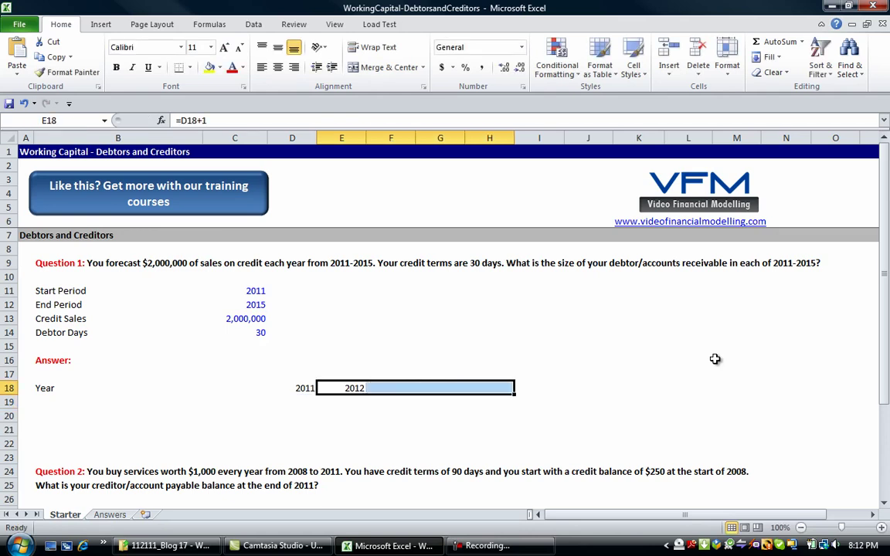
pyautogui.hotkey('ctrl', 'r')
# Step: Format the Year row B18:H18 as a header with a dark blue fill and bold white text
pyautogui.press('Right')
pyautogui.press('Right')
pyautogui.press('Right')
pyautogui.press('Right')
pyautogui.press('Left')
pyautogui.hotkey('shift', 'Left')
pyautogui.hotkey('shift', 'Left')
pyautogui.hotkey('shift', 'Left')
pyautogui.hotkey('shift', 'Left')
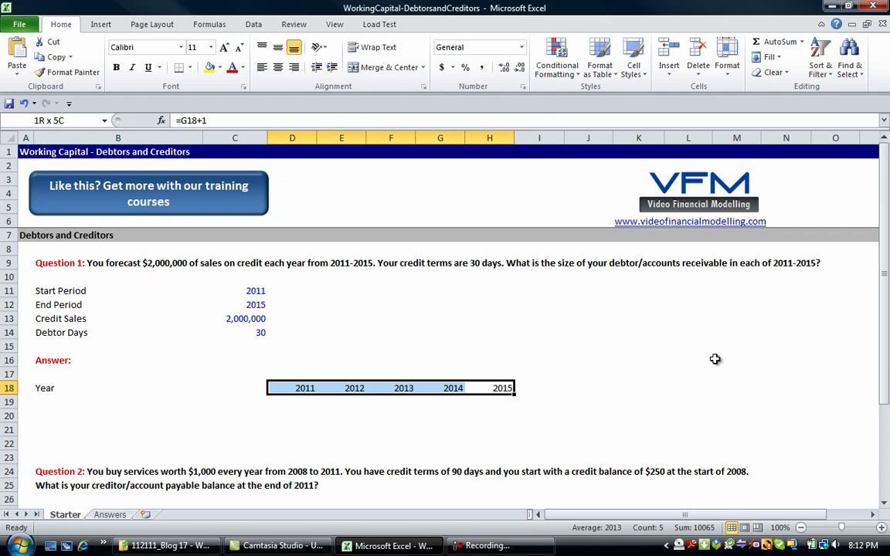
pyautogui.hotkey('shift', 'Left')
pyautogui.hotkey('shift', 'Left')
pyautogui.hotkey('shift', 'Left')
pyautogui.hotkey('ctrl', 'shift', 'h')
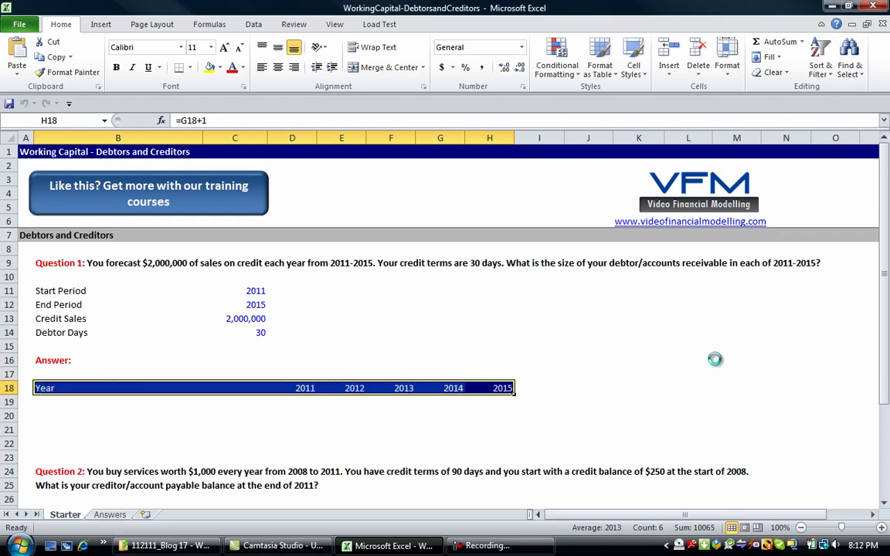
# Step: Enter the row label "Revenue - Accruals" in cell B20
pyautogui.press('Left')
pyautogui.press('Left')
pyautogui.press('Down')
pyautogui.press('Down')
pyautogui.press('Down')
pyautogui.press('Up')
pyautogui.press('Left')
pyautogui.press('Left')
pyautogui.press('Left')
pyautogui.press('Left')
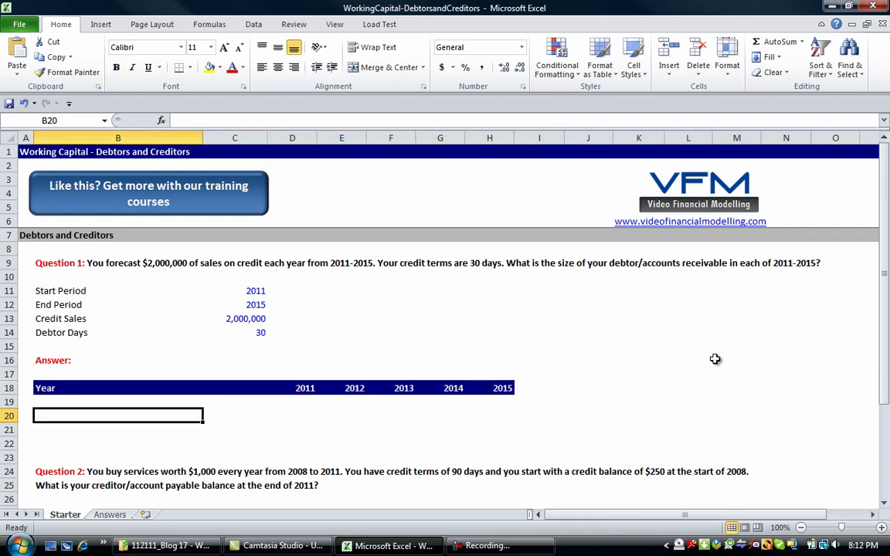
pyautogui.write('Revenue')
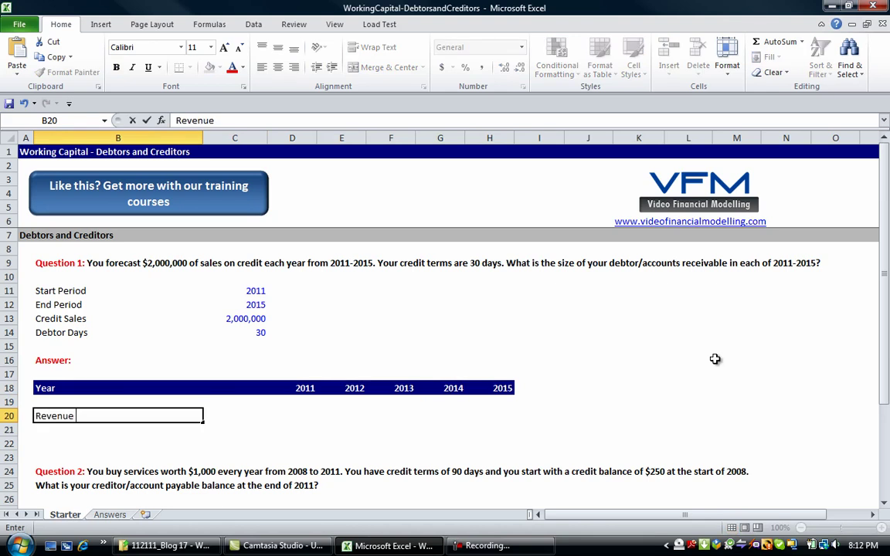
pyautogui.write(' - Accruals')
pyautogui.press('Return')
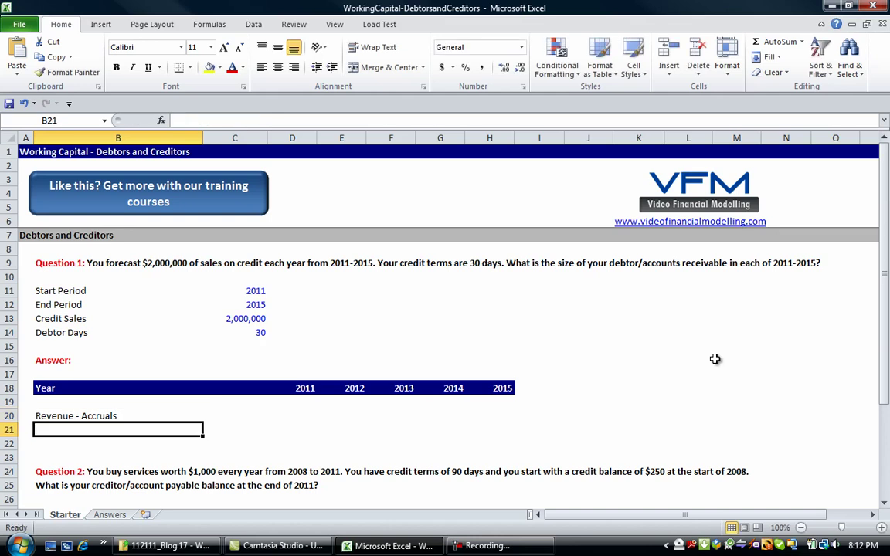
# Step: Link the 2011 revenue in D20 to the Credit Sales input in C13
pyautogui.press('Up')
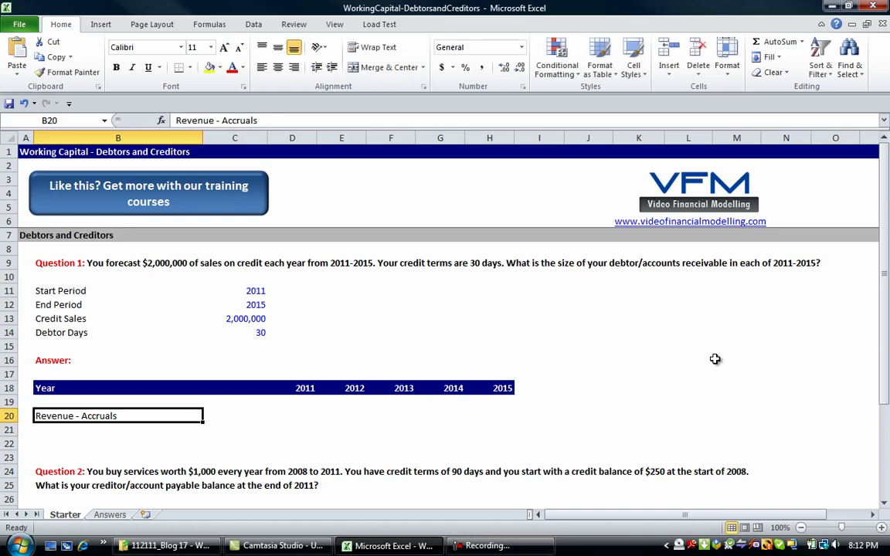
pyautogui.press('Right')
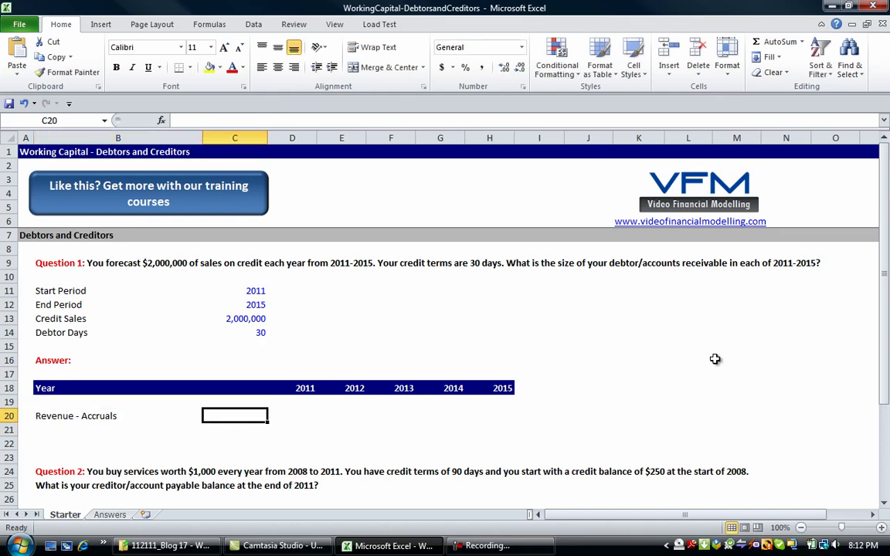
pyautogui.press('Right')
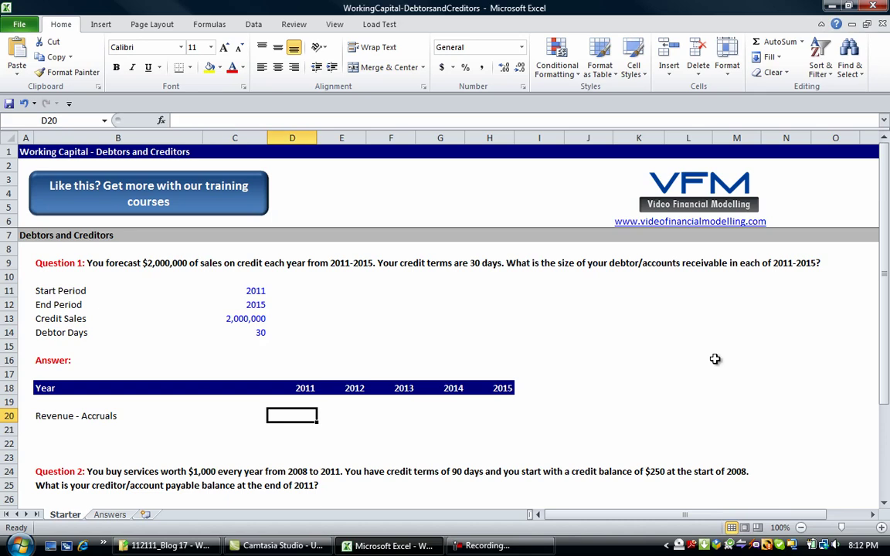
pyautogui.press('Left')
pyautogui.press('Left')
pyautogui.press('Right')
pyautogui.press('Right')
pyautogui.write('=')
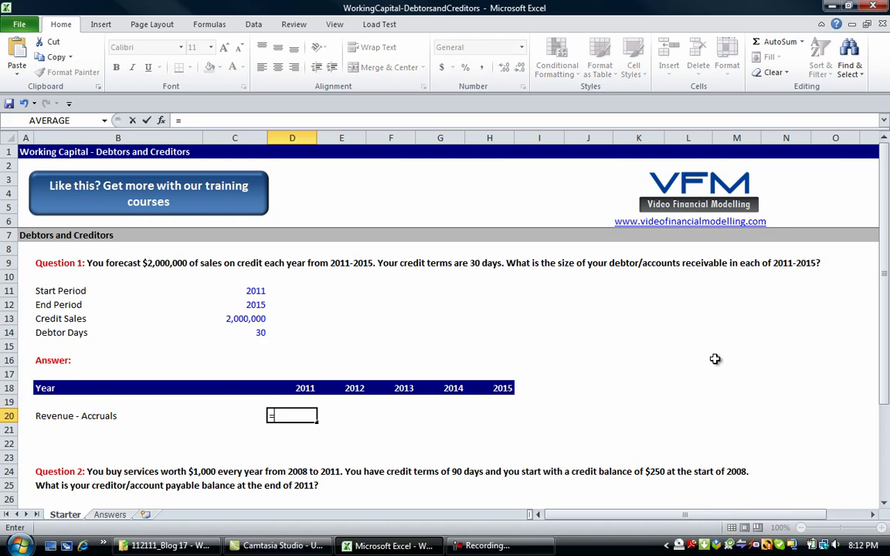
pyautogui.press('Up')
pyautogui.press('Up')
pyautogui.press('Up')
pyautogui.press('Up')
pyautogui.press('Up')
pyautogui.press('Up')
pyautogui.press('Left')
pyautogui.press('Left')
pyautogui.press('Right')
pyautogui.press('Up')
pyautogui.press('Return')
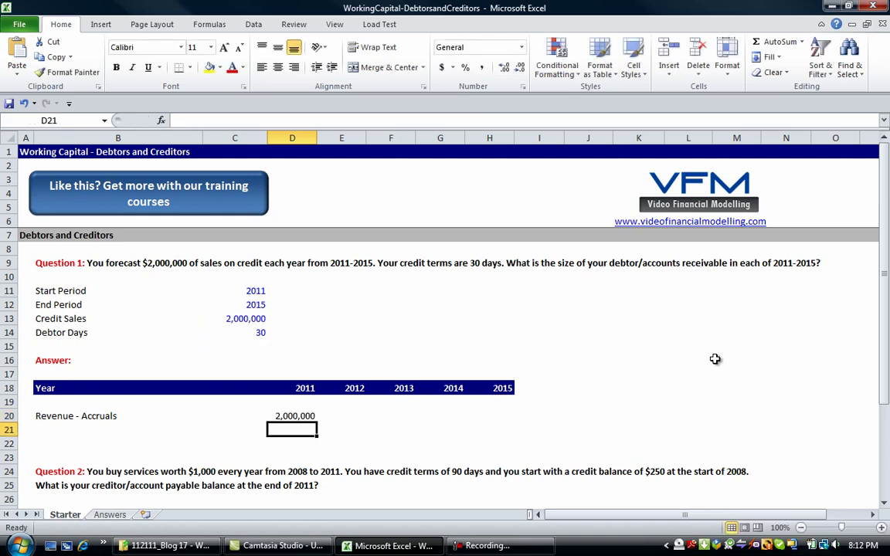
# Step: Make the Credit Sales reference in D20 absolute, so the formula reads =$C$13
pyautogui.press('Up')
pyautogui.press('F2')
pyautogui.press('F4')
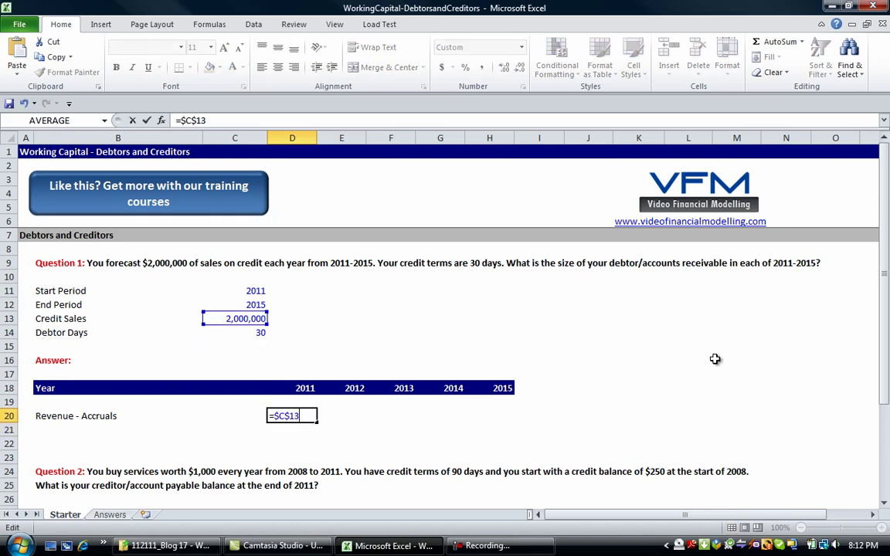
pyautogui.press('Return')
# Step: Fill the 2011 revenue formula from D20 across to H20 for the remaining years
pyautogui.press('Up')
pyautogui.hotkey('shift', 'Right')
pyautogui.hotkey('shift', 'Right')
pyautogui.hotkey('shift', 'Right')
pyautogui.hotkey('shift', 'Right')
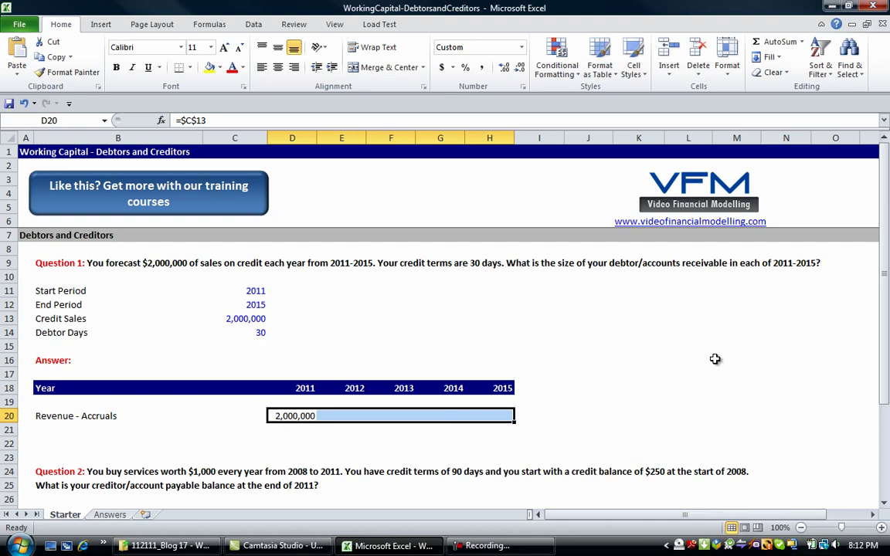
pyautogui.hotkey('ctrl', 'r')
# Step: Insert two blank rows at row 22 to make more room above Question 2
pyautogui.press('Down')
pyautogui.press('Left')
pyautogui.press('Left')
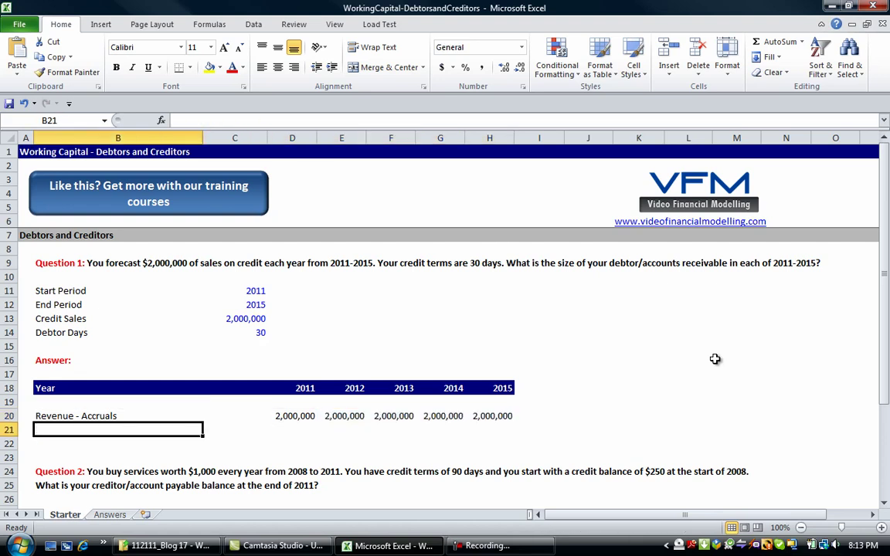
pyautogui.press('Down')
pyautogui.press('Down')
pyautogui.press('Down')
pyautogui.press('Up')
pyautogui.press('Up')
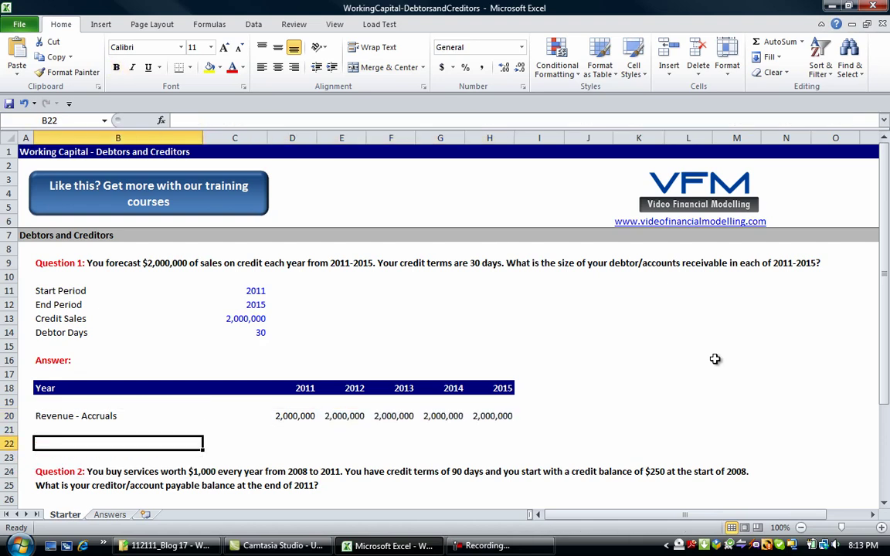
pyautogui.hotkey('shift', 'space')
pyautogui.hotkey('ctrl', 'shift', '+')
pyautogui.hotkey('ctrl', 'shift', '+')
pyautogui.press('Down')
pyautogui.press('Down')
pyautogui.press('Down')
pyautogui.press('Down')
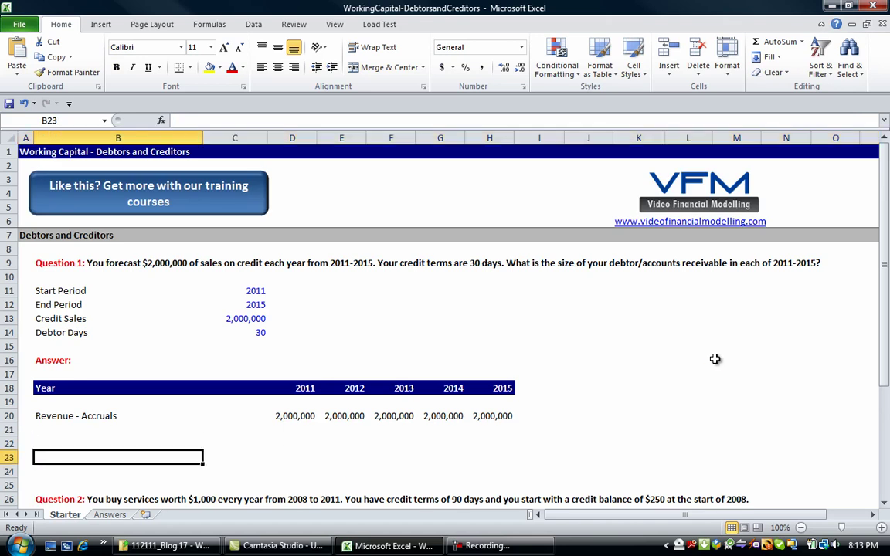
pyautogui.press('Down')
# Step: Enter the row label "Debtors Balance" in cell B22
pyautogui.press('Up')
pyautogui.press('Up')
pyautogui.press('Up')
pyautogui.press('Up')
pyautogui.press('Up')
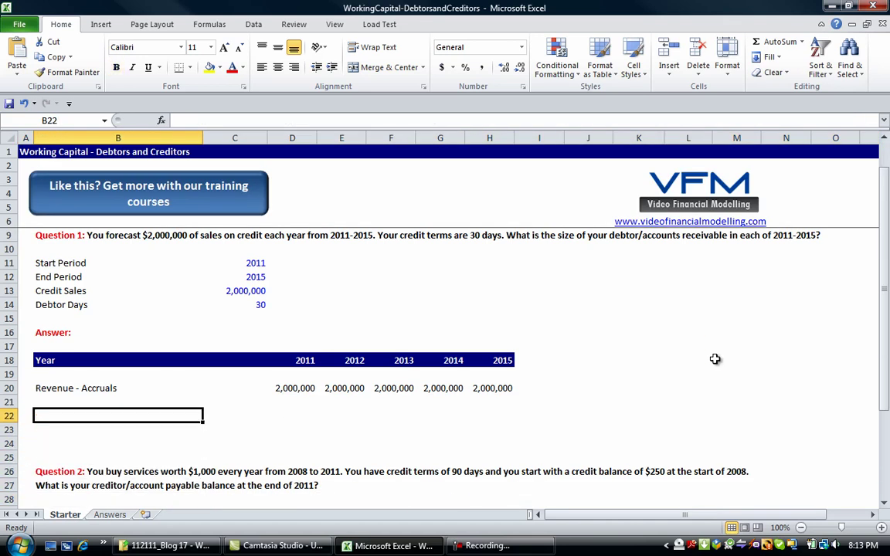
pyautogui.write('Debtors ')
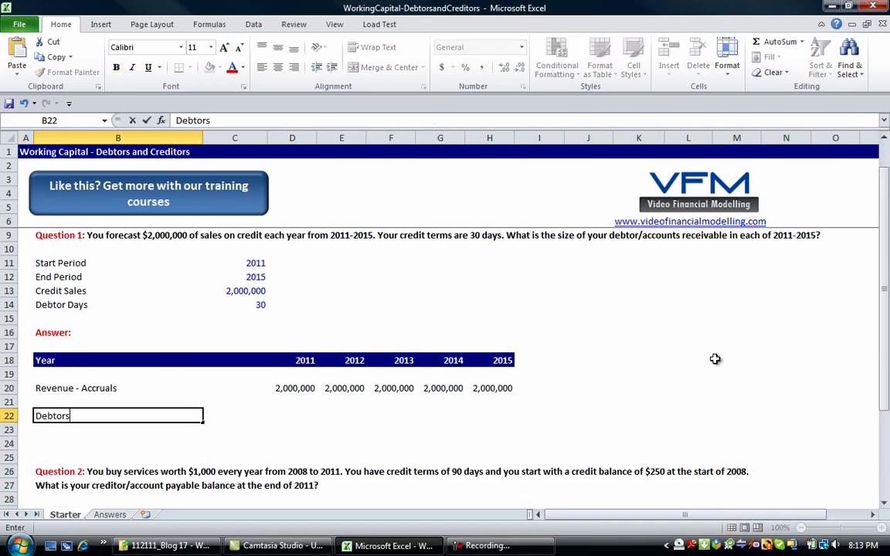
pyautogui.write('Balance')
pyautogui.press('Return')
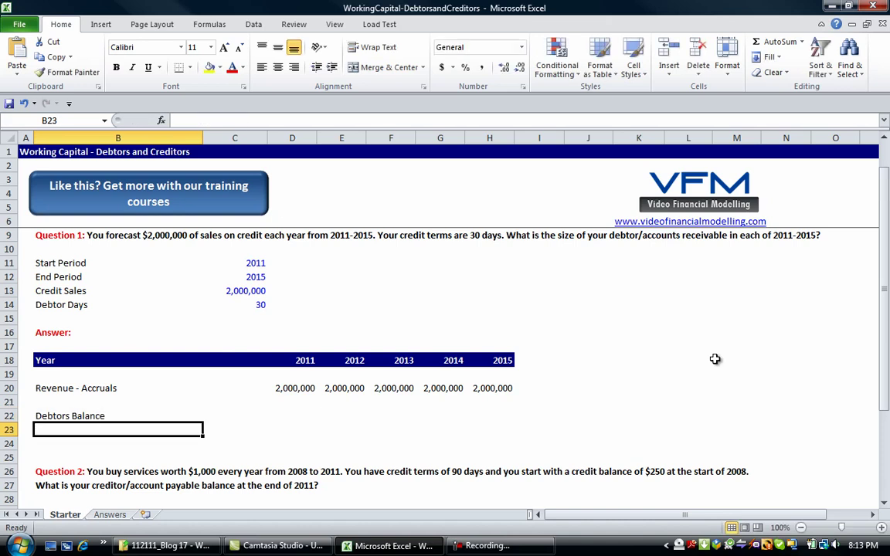
# Step: Calculate the 2011 debtors balance in D22 from revenue and debtor days with the formula =D20*$C$14/365
pyautogui.press('Up')
pyautogui.press('Right')
pyautogui.press('Right')
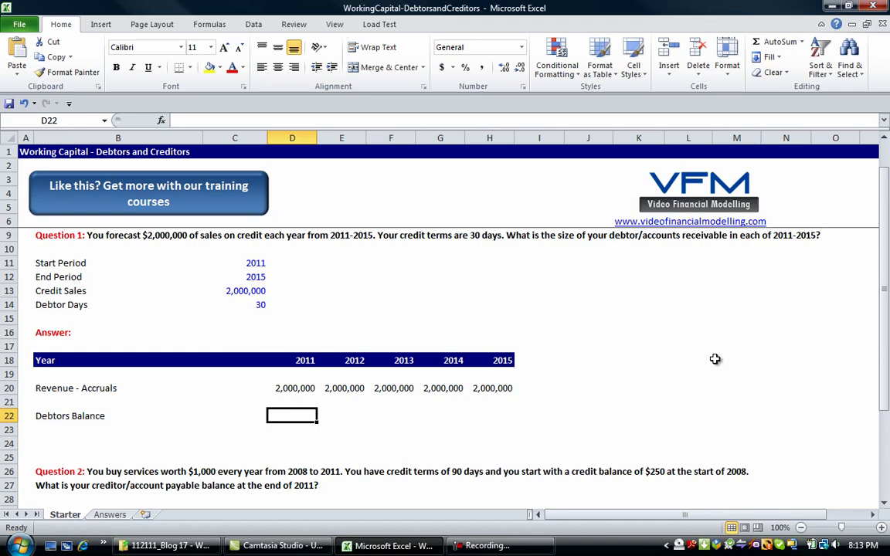
pyautogui.write('=')
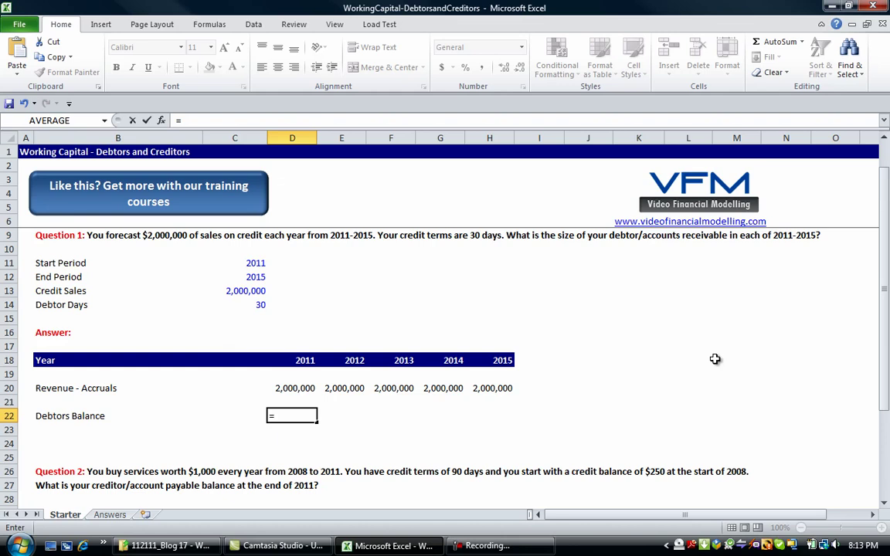
pyautogui.press('Up')
pyautogui.press('Up')
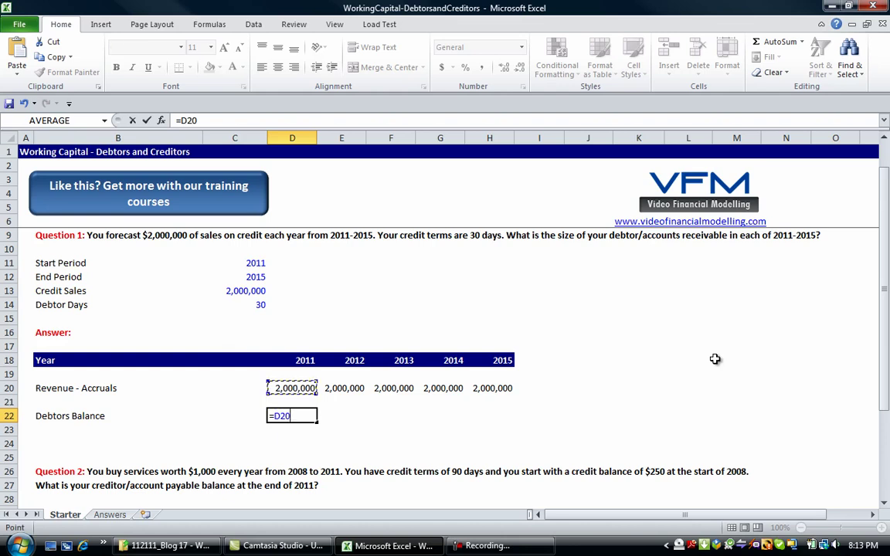
pyautogui.write('*')
pyautogui.press('Left')
pyautogui.press('Up')
pyautogui.press('Up')
pyautogui.press('Up')
pyautogui.press('Up')
pyautogui.press('Up')
pyautogui.press('Up')
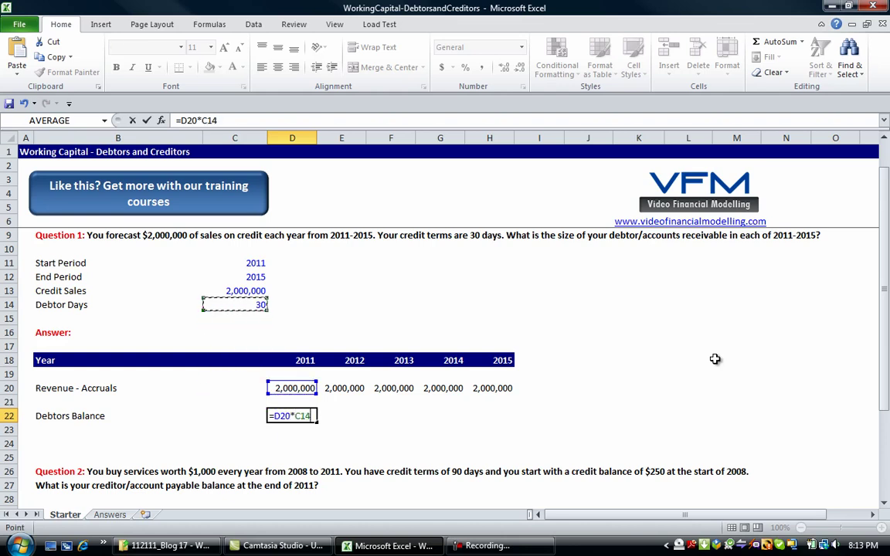
pyautogui.press('F4')
pyautogui.write('/365')
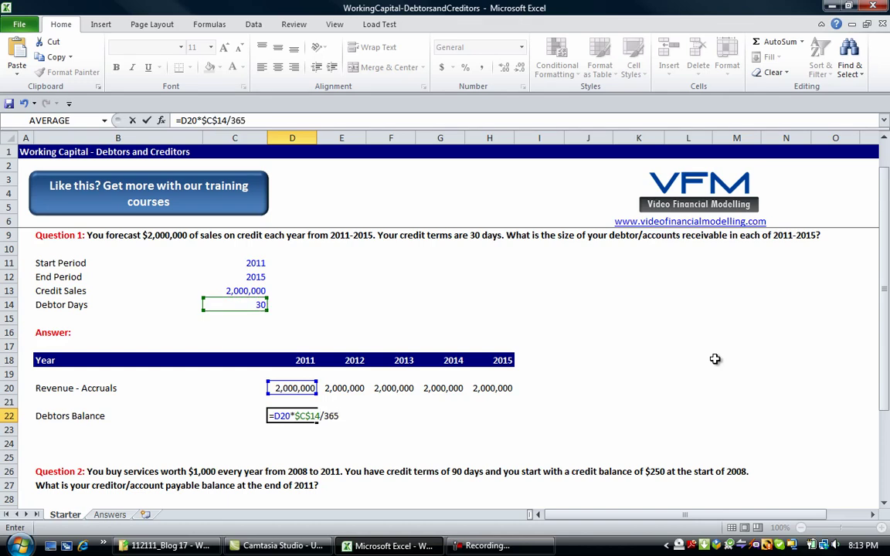
pyautogui.press('Return')
# Step: Enter an opening debtors balance of 0 in C22 and apply the comma number style to it
pyautogui.press('Up')
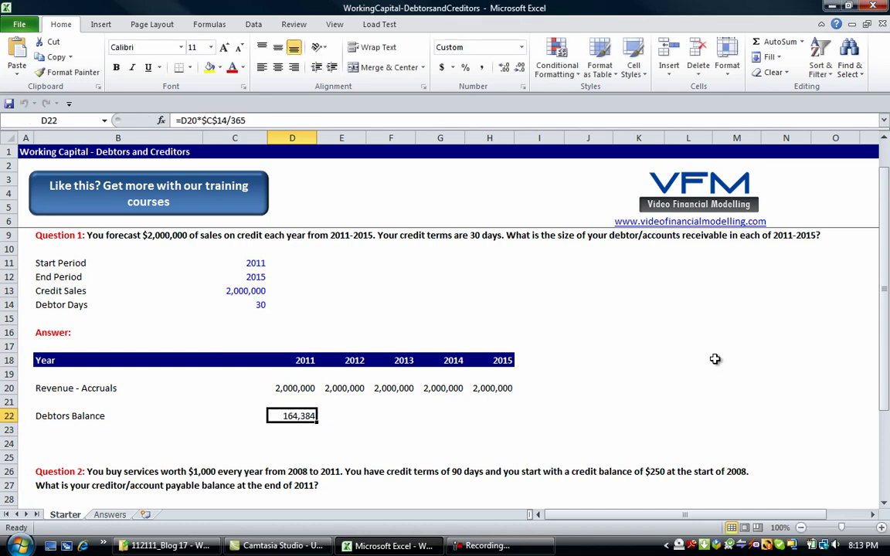
pyautogui.press('Left')
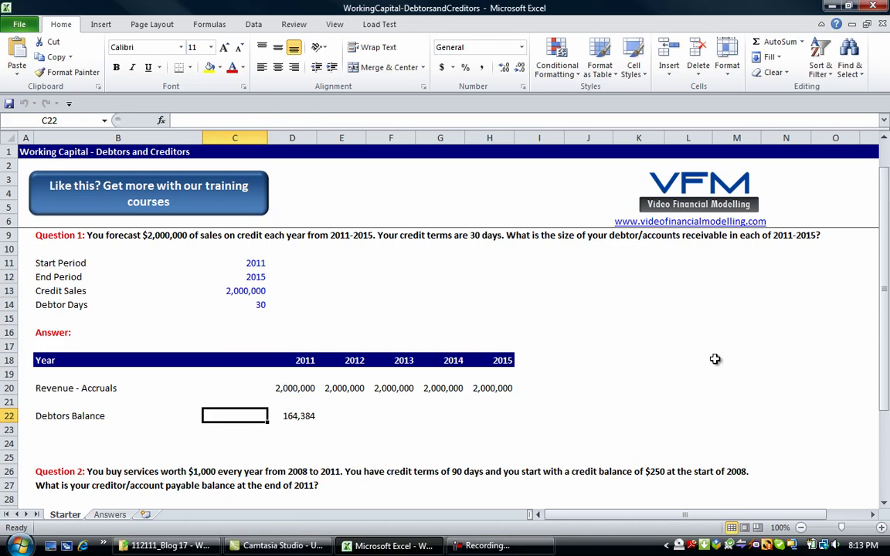
pyautogui.write('0')
pyautogui.press('Return')
pyautogui.press('Up')
pyautogui.hotkey('alt', 'h')
pyautogui.press('k')
pyautogui.press('Right')
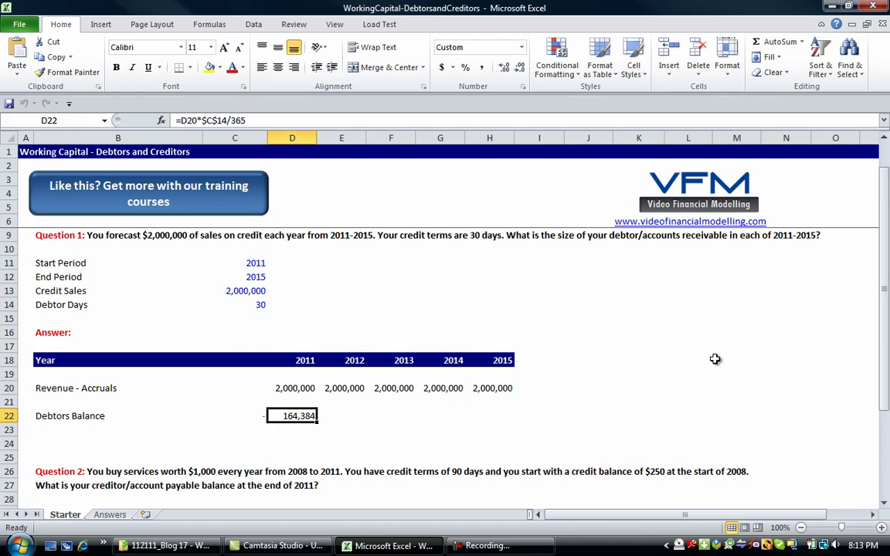
# Step: Examine the 2011 debtors balance formula in D22 together with the debtor days input in C14
pyautogui.press('Right')
pyautogui.press('Right')
pyautogui.press('Right')
pyautogui.press('Right')
pyautogui.press('Left')
pyautogui.press('Left')
pyautogui.press('Left')
pyautogui.press('Left')
pyautogui.press('Up')
pyautogui.press('Left')
pyautogui.press('Left')
pyautogui.press('Right')
pyautogui.press('Right')
pyautogui.press('Down')
pyautogui.press('F2')
pyautogui.press('Return')
pyautogui.press('Up')
pyautogui.press('Left')
pyautogui.press('Up')
pyautogui.press('Up')
pyautogui.press('Up')
pyautogui.press('Up')
pyautogui.press('Up')
pyautogui.press('Up')
pyautogui.press('Right')
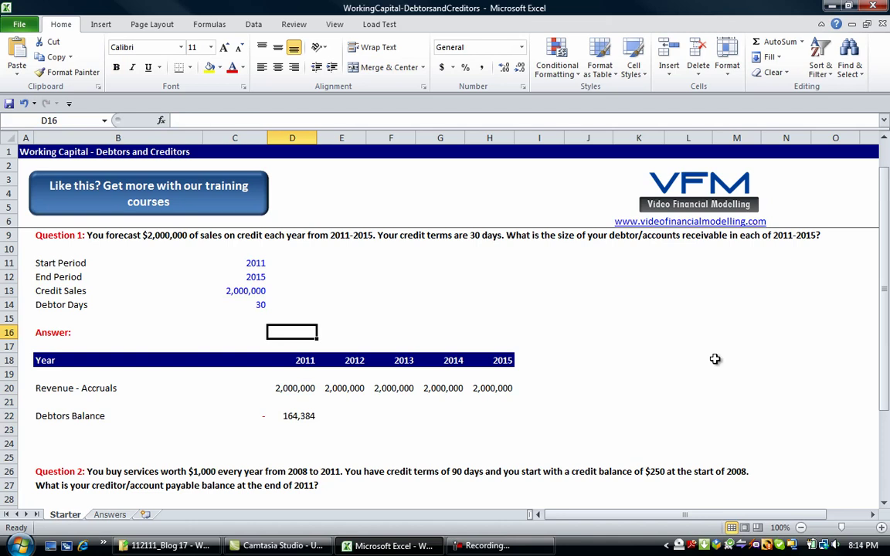
pyautogui.press('Down')
pyautogui.press('Up')
pyautogui.press('Up')
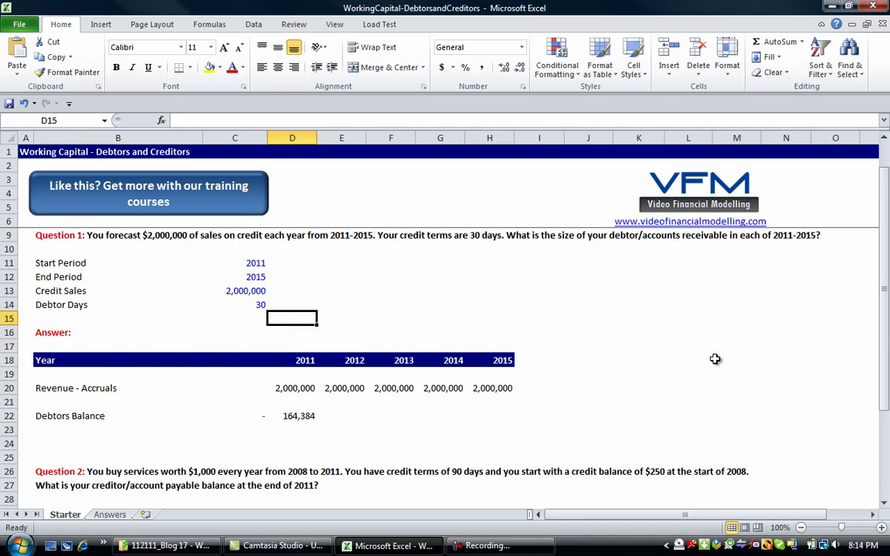
pyautogui.press('Up')
pyautogui.press('Left')
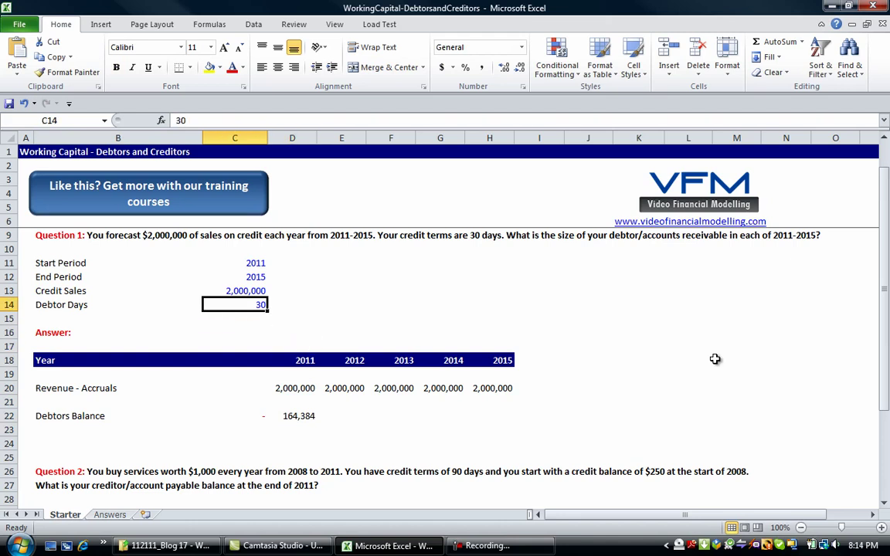
pyautogui.press('Down')
pyautogui.press('Down')
pyautogui.press('Down')
pyautogui.press('Down')
pyautogui.press('Down')
pyautogui.press('Down')
pyautogui.press('Right')
pyautogui.press('Down')
pyautogui.press('Down')
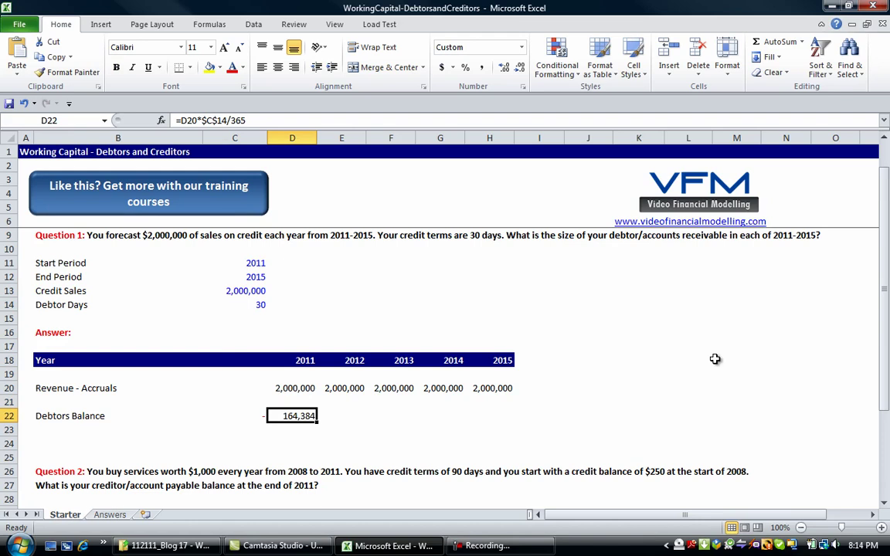
pyautogui.press('Up')
pyautogui.press('Up')
pyautogui.press('Up')
pyautogui.press('Up')
pyautogui.press('Up')
pyautogui.press('Up')
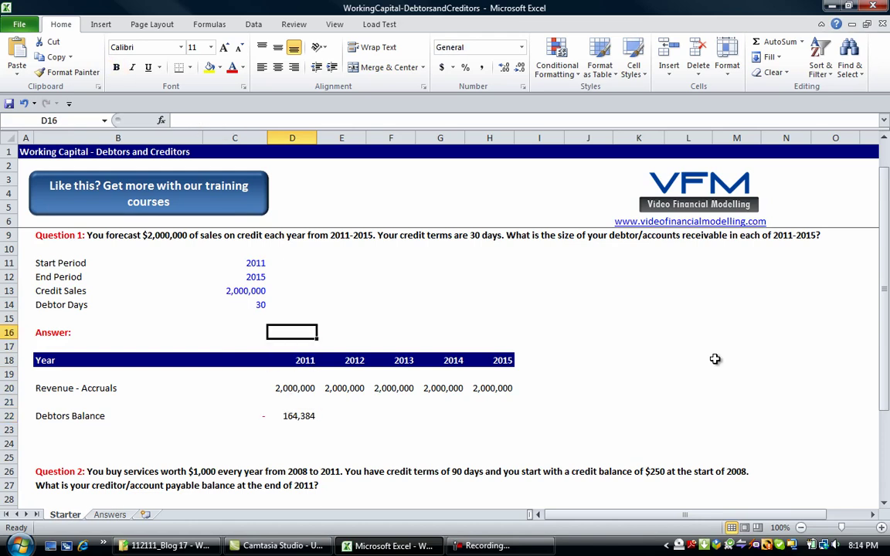
pyautogui.press('Down')
pyautogui.press('Down')
pyautogui.press('Down')
pyautogui.press('Down')
pyautogui.press('Down')
pyautogui.press('Down')
pyautogui.press('Up')
pyautogui.press('Up')
pyautogui.press('Up')
pyautogui.press('Up')
pyautogui.press('Up')
pyautogui.press('Up')
pyautogui.press('Up')
pyautogui.press('Up')
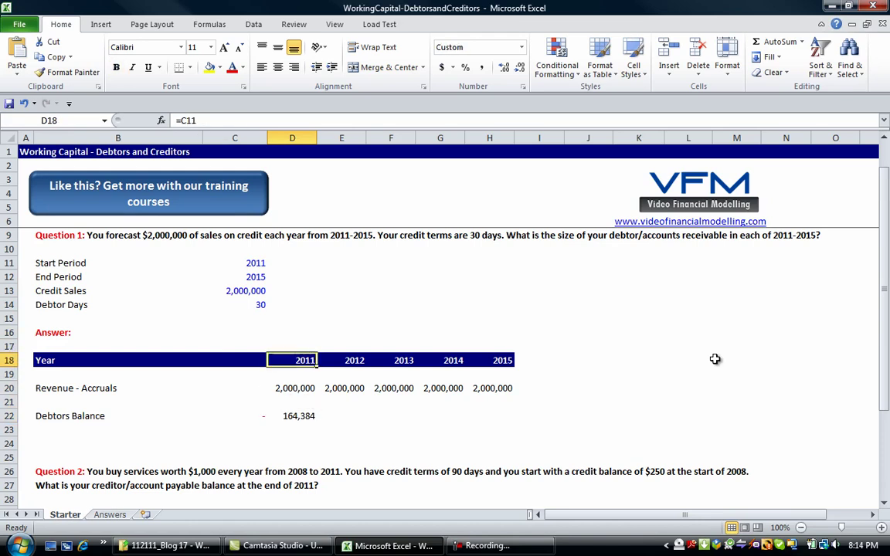
pyautogui.press('Left')
pyautogui.press('Right')
pyautogui.press('Down')
pyautogui.press('Down')
pyautogui.press('Down')
pyautogui.press('Down')
pyautogui.press('Down')
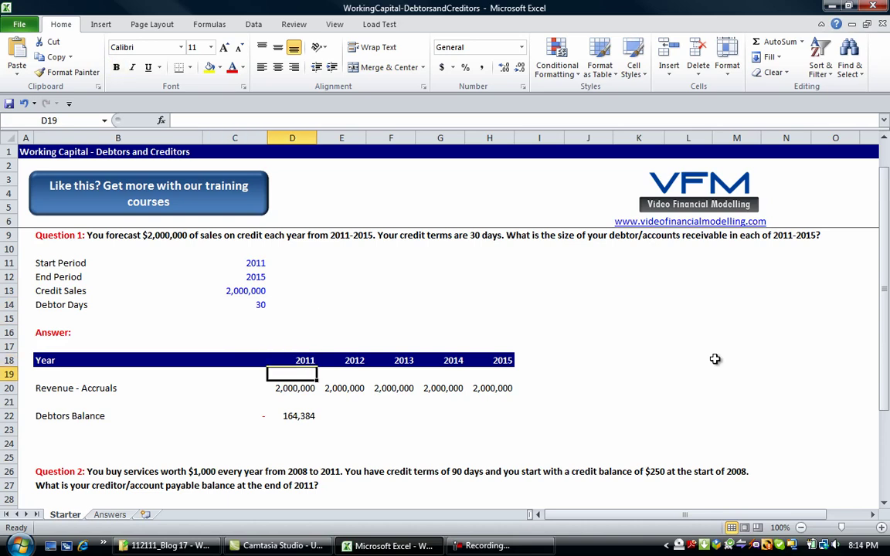
pyautogui.press('Up')
pyautogui.press('Left')
pyautogui.press('Up')
pyautogui.press('Up')
pyautogui.press('Up')
pyautogui.press('Up')
pyautogui.press('Right')
pyautogui.press('Down')
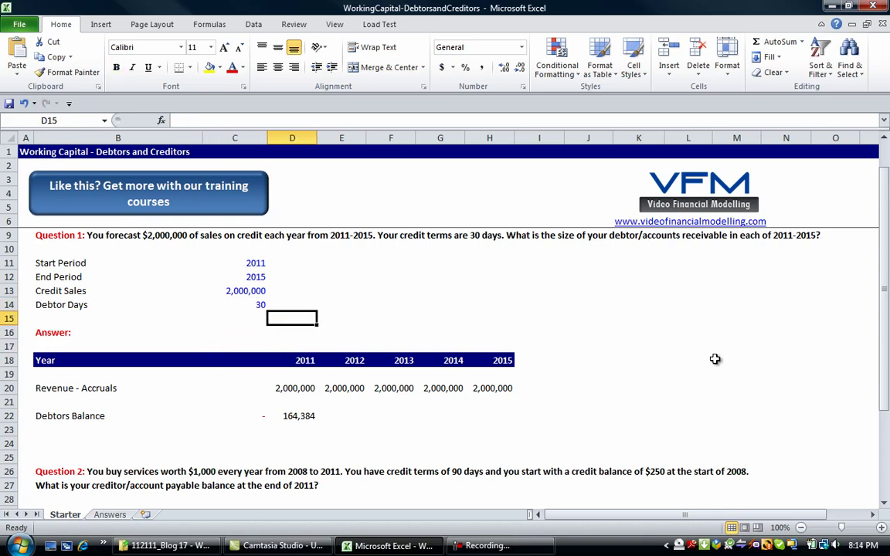
pyautogui.press('Down')
pyautogui.press('Down')
pyautogui.press('Down')
pyautogui.press('Right')
pyautogui.press('Down')
pyautogui.press('Up')
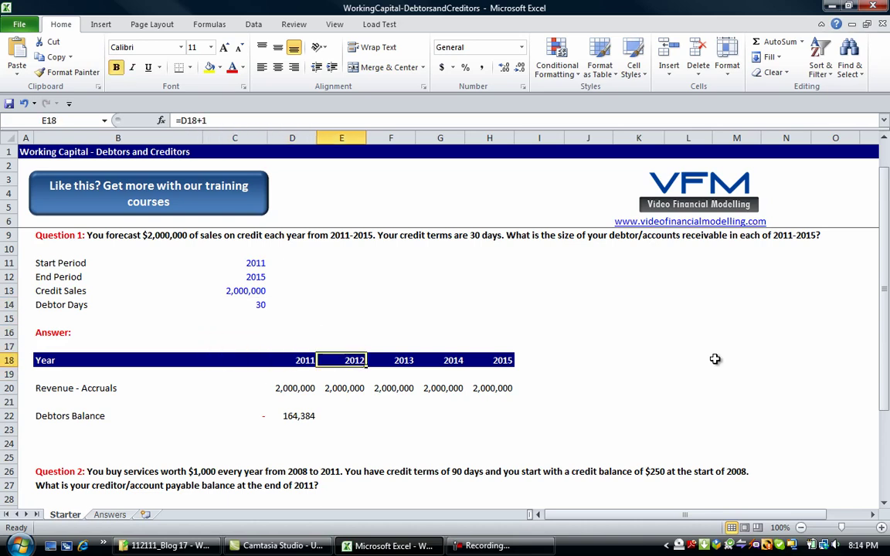
# Step: Copy the 2011 debtors balance formula in D22 across to H22 for 2012–2015 and check the copied formulas
pyautogui.press('Down')
pyautogui.press('Down')
pyautogui.press('Left')
pyautogui.press('Down')
pyautogui.press('Down')
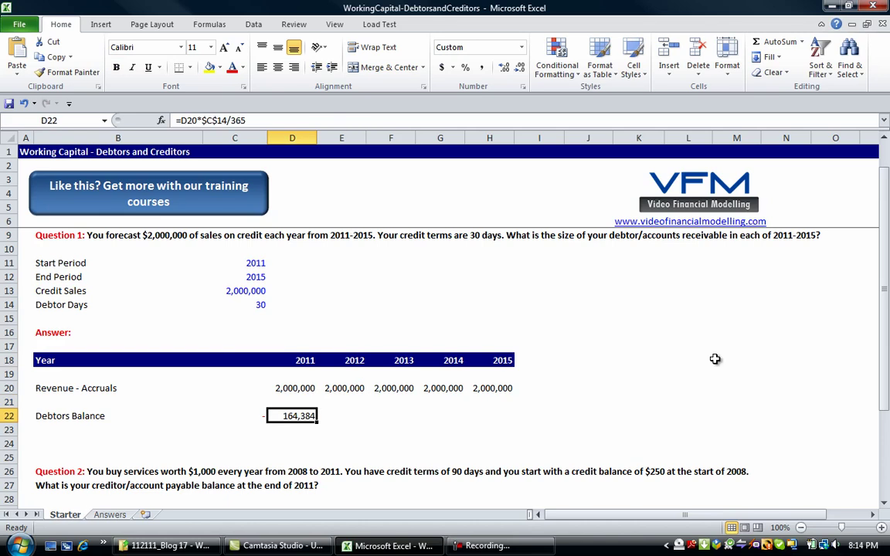
pyautogui.hotkey('shift', 'Right')
pyautogui.hotkey('shift', 'Right')
pyautogui.hotkey('shift', 'Right')
pyautogui.hotkey('shift', 'Right')
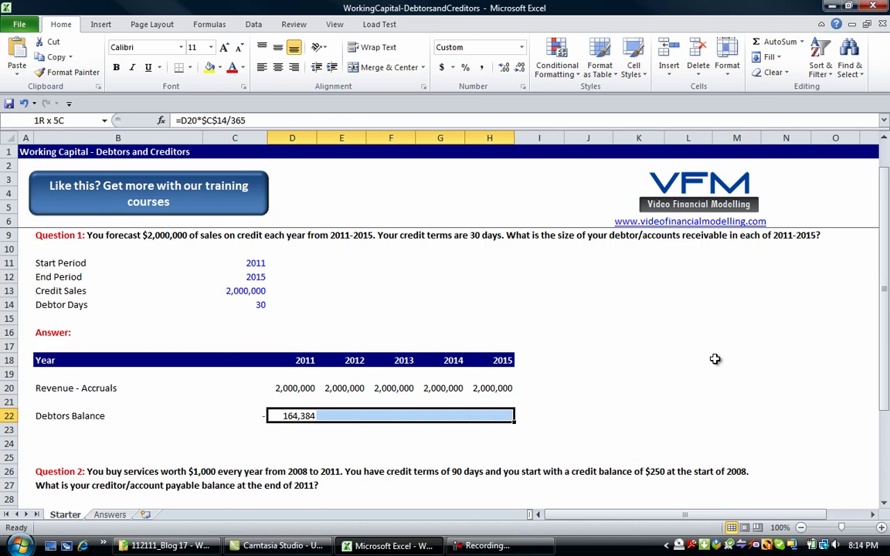
pyautogui.hotkey('ctrl', 'r')
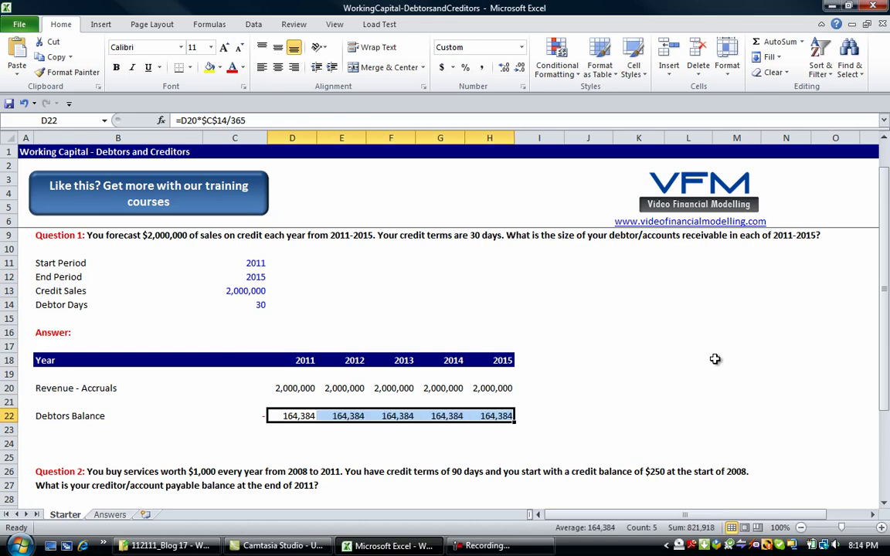
pyautogui.press('Right')
pyautogui.press('Right')
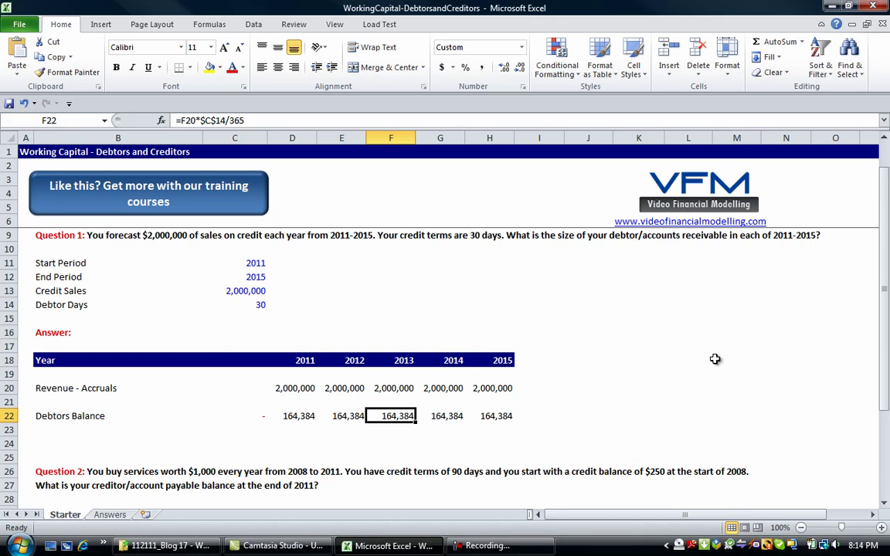
pyautogui.press('Left')
pyautogui.press('Right')
pyautogui.press('Right')
pyautogui.press('Right')
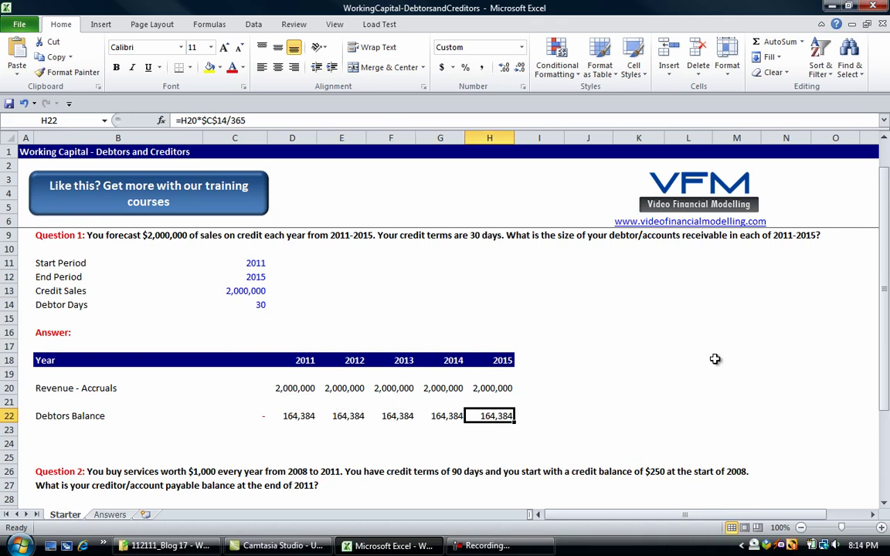
# Step: Enter the row label "Debtor Movements" in cell B23
pyautogui.press('Left')
pyautogui.press('Left')
pyautogui.press('Left')
pyautogui.press('Left')
pyautogui.press('Left')
pyautogui.press('Left')
pyautogui.press('Left')
pyautogui.press('Down')
pyautogui.press('Right')
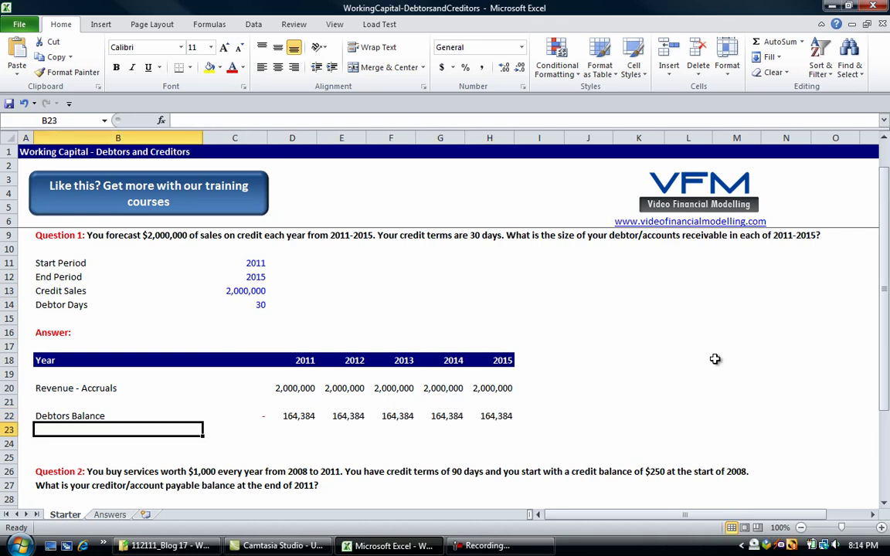
pyautogui.write('Debtor')
pyautogui.press('BackSpace')
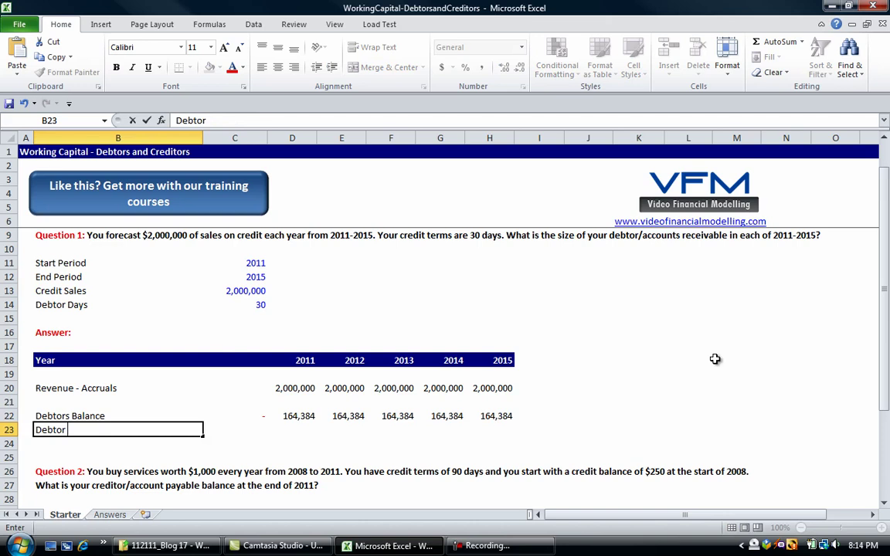
pyautogui.write('Movem')
pyautogui.write('ents')
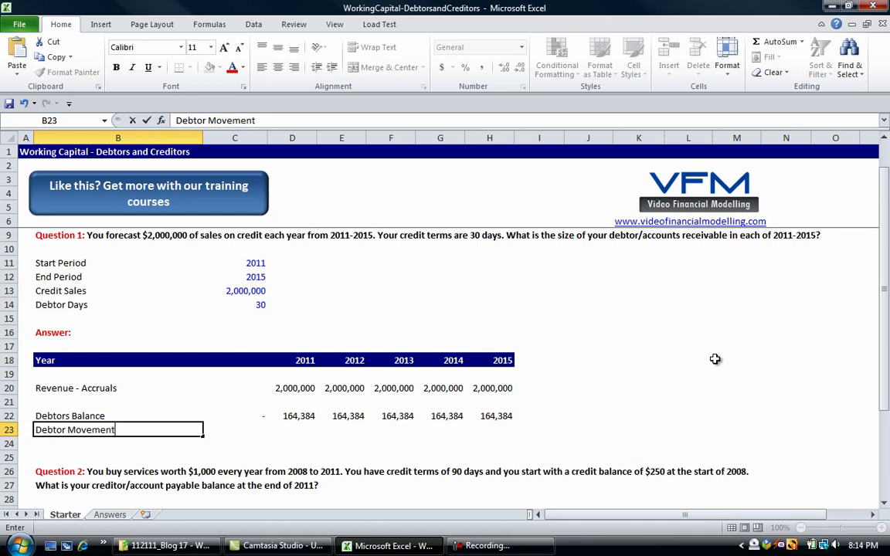
pyautogui.press('Return')
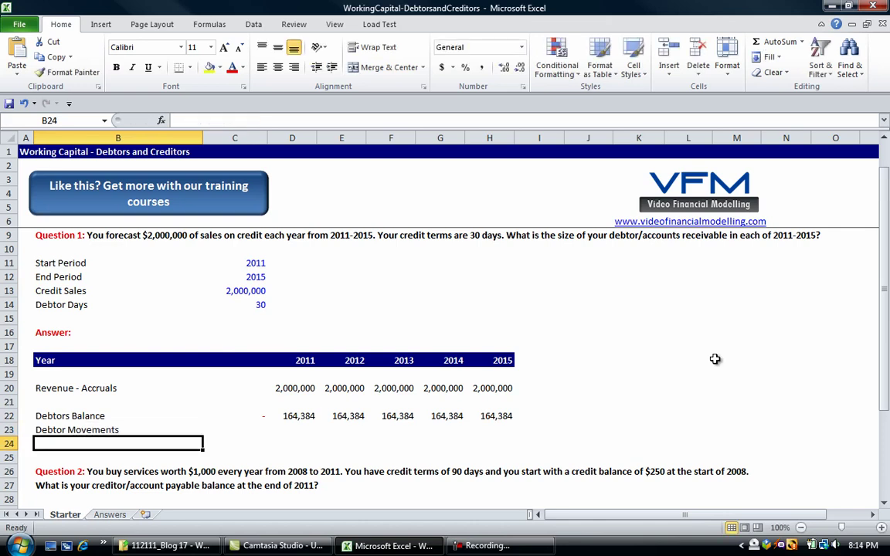
# Step: Enter the row label "Revenue - Cash" in cell B24
pyautogui.press('Right')
pyautogui.press('Right')
pyautogui.press('Left')
pyautogui.press('Left')
pyautogui.write('Revenu')
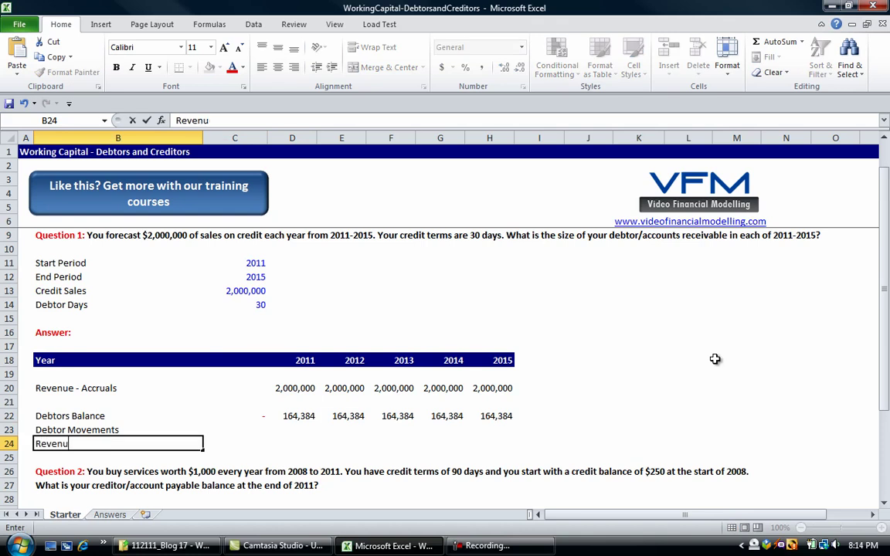
pyautogui.write('e - Cash')
pyautogui.press('Return')
# Step: Add a top border across the Revenue - Cash row from B24 to H24
pyautogui.press('Up')
pyautogui.press('Right')
pyautogui.press('Left')
pyautogui.hotkey('shift', 'Right')
pyautogui.hotkey('shift', 'Right')
pyautogui.hotkey('shift', 'Right')
pyautogui.hotkey('shift', 'Right')
pyautogui.hotkey('shift', 'Right')
pyautogui.hotkey('shift', 'Right')
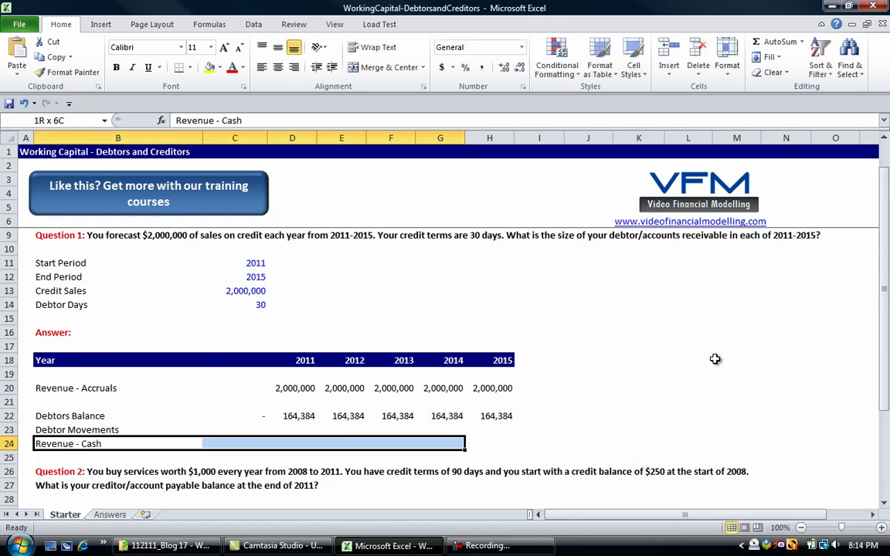
pyautogui.press('Up')
pyautogui.press('Up')
pyautogui.press('Right')
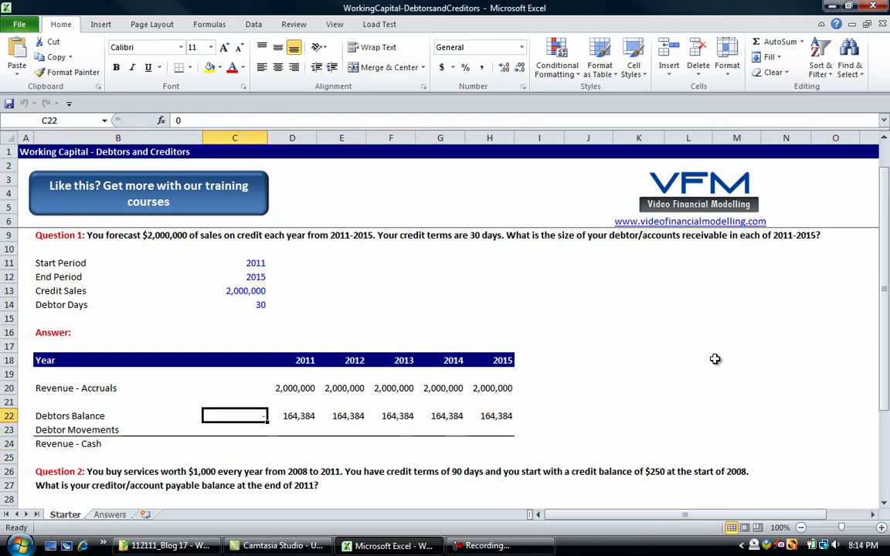
pyautogui.press('Down')
pyautogui.press('Right')
pyautogui.press('Left')
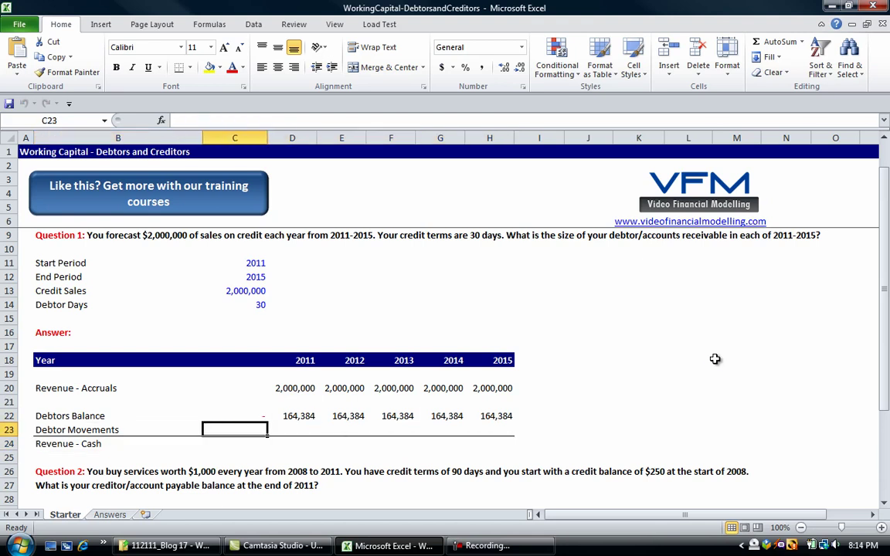
pyautogui.write('=')
pyautogui.press('Escape')
# Step: Calculate the 2011 debtor movement in D23 with the formula =C22-D22 and review its references
pyautogui.press('Right')
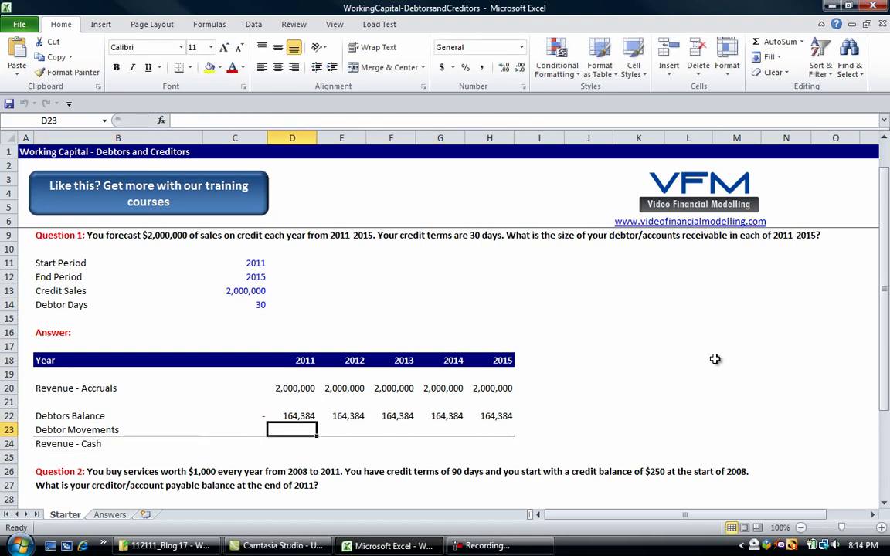
pyautogui.write('=')
pyautogui.press('Up')
pyautogui.press('Left')
pyautogui.write('-')
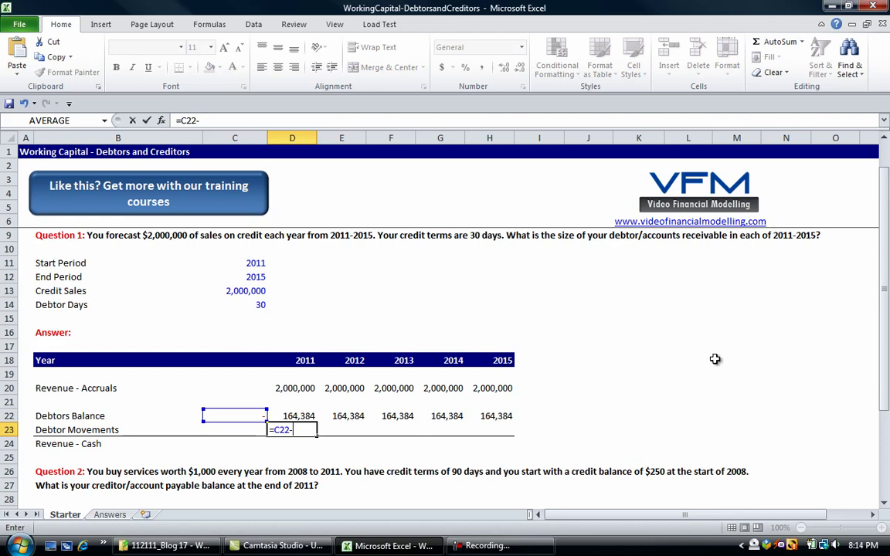
pyautogui.press('Up')
pyautogui.press('Return')
pyautogui.press('Up')
pyautogui.press('F2')
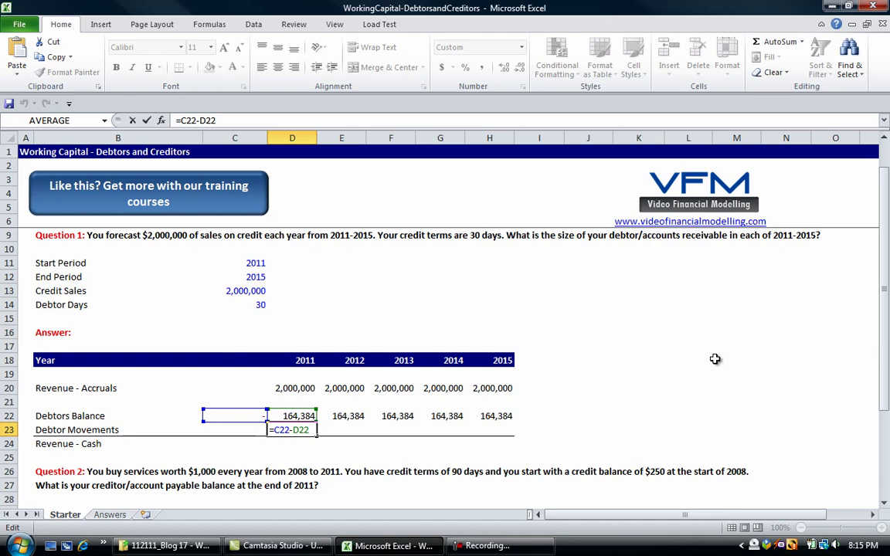
pyautogui.press('Return')
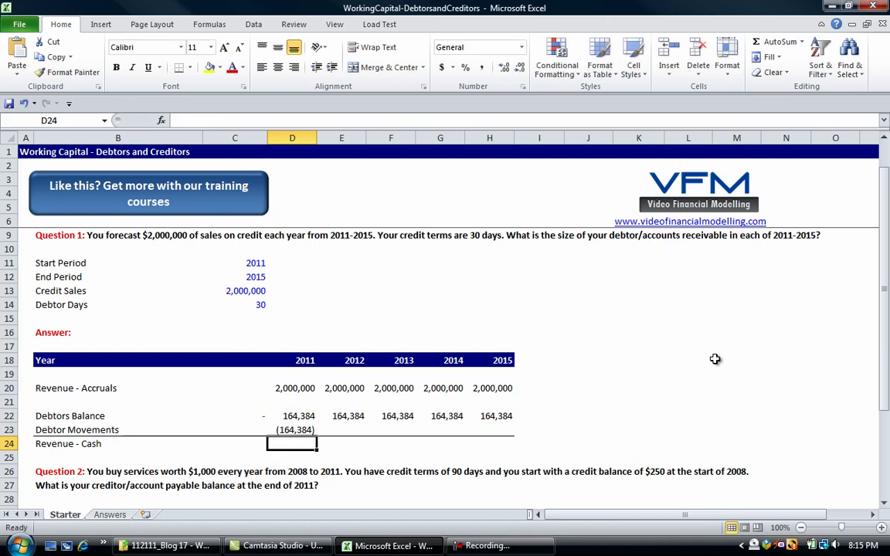
pyautogui.press('Up')
pyautogui.press('Right')
pyautogui.press('Left')
pyautogui.press('F2')
pyautogui.press('Return')
# Step: Replace the 2011 debtor movement formula in D23 with =D22-C22
pyautogui.press('Up')
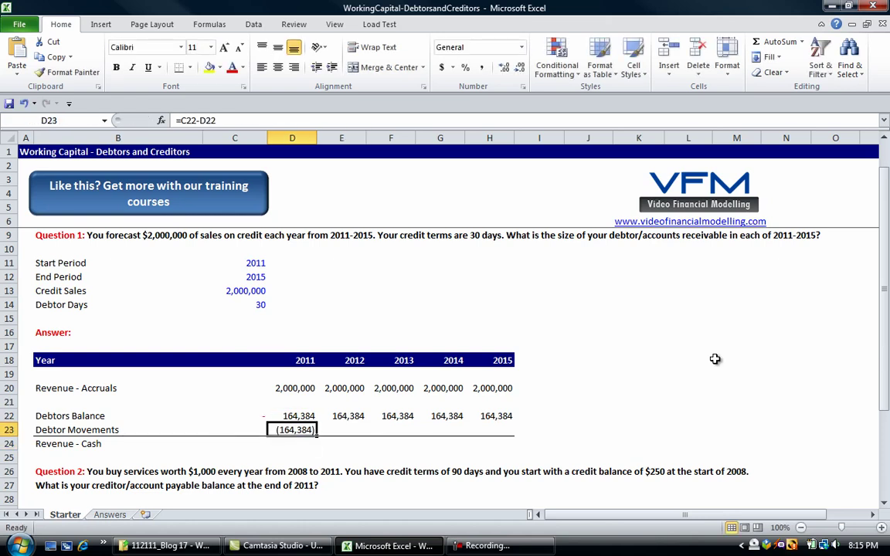
pyautogui.write('=')
pyautogui.press('Up')
pyautogui.write('-')
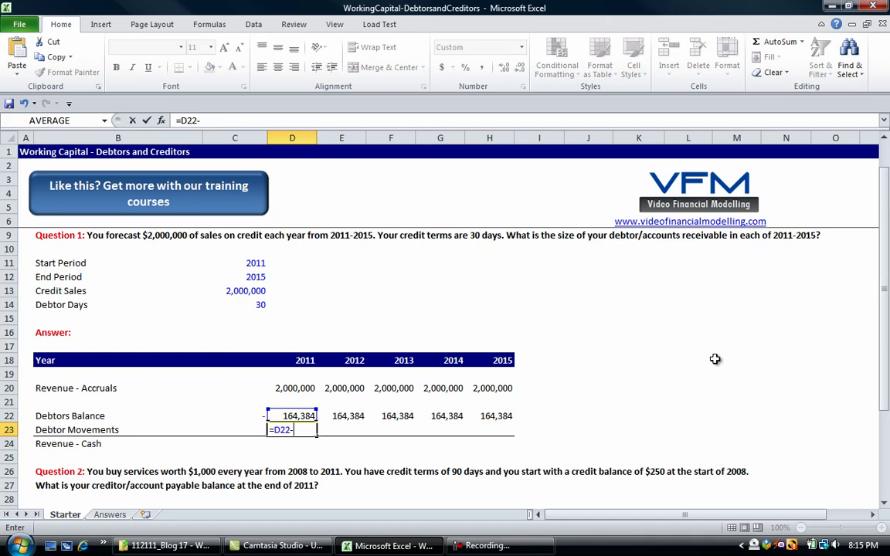
pyautogui.press('Up')
pyautogui.press('Left')
pyautogui.press('Return')
pyautogui.press('Up')
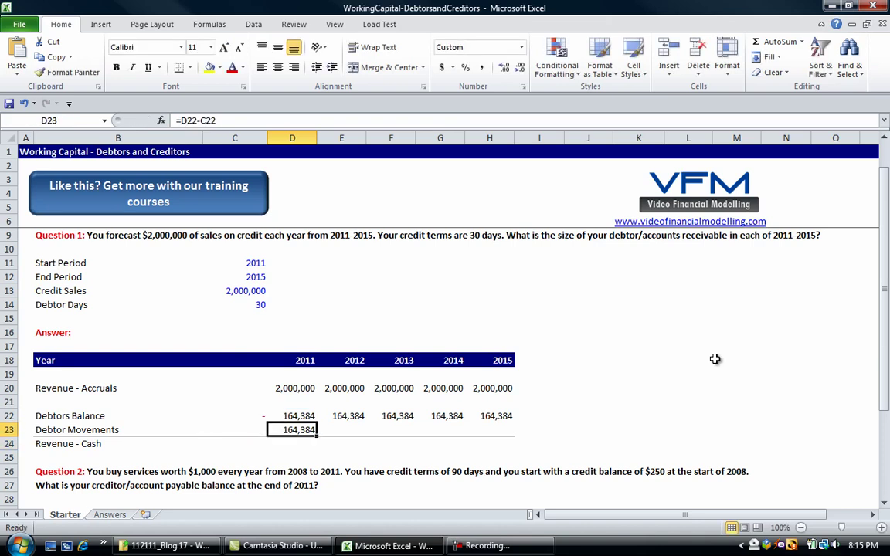
pyautogui.press('Down')
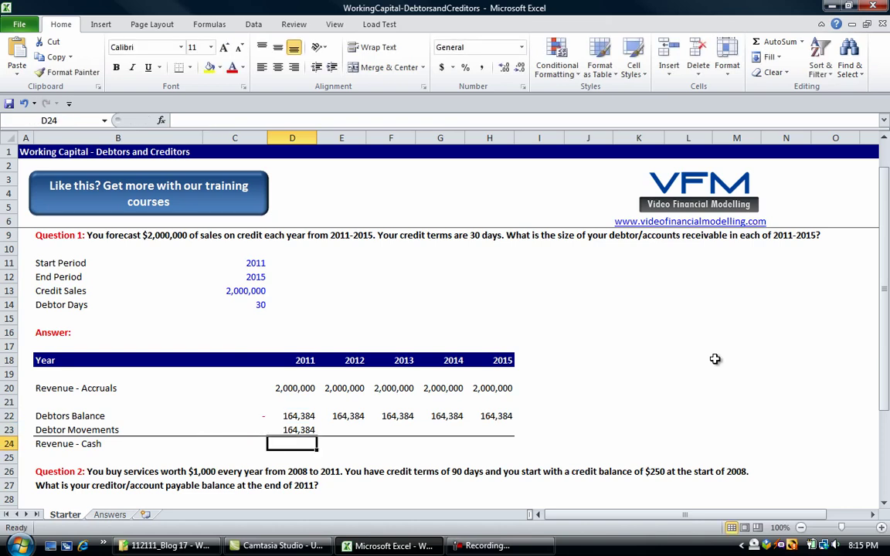
# Step: Calculate the 2011 cash revenue in D24 with the formula =D20-D23
pyautogui.press('Up')
pyautogui.press('F2')
pyautogui.press('Return')
pyautogui.write('=')
pyautogui.press('Up')
pyautogui.press('Up')
pyautogui.press('Up')
pyautogui.press('Up')
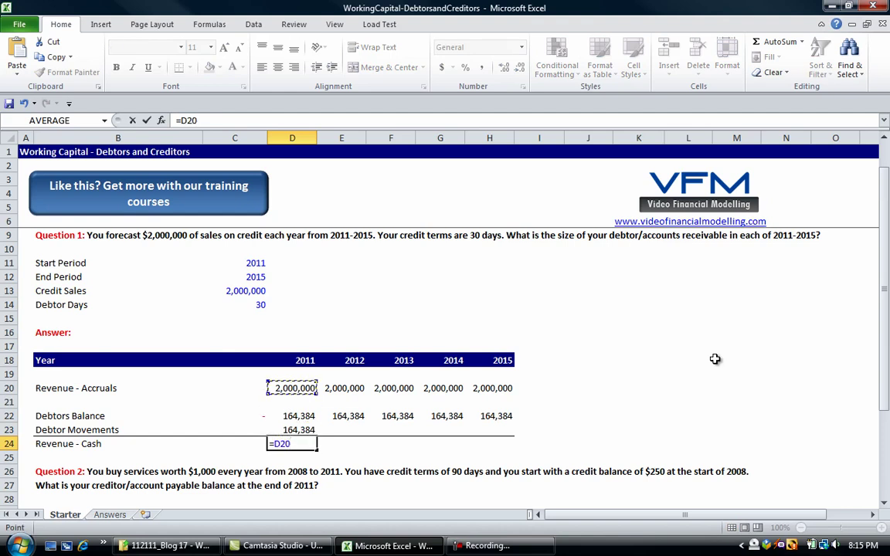
pyautogui.write('-')
pyautogui.press('Up')
pyautogui.press('Return')
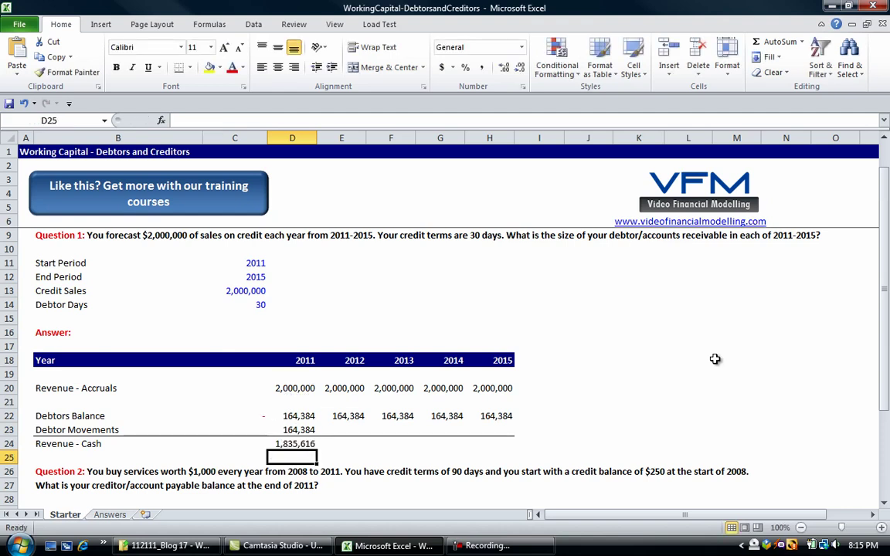
# Step: Cross-check the 2011 cash revenue in D25 with =335/365*D20 in the table's number format, and clear the check
pyautogui.write('335')
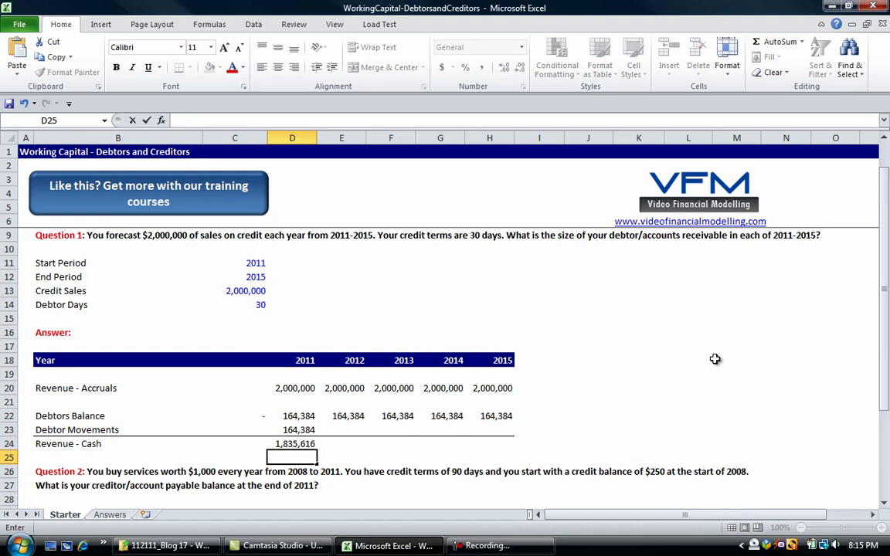
pyautogui.press('BackSpace')
pyautogui.press('BackSpace')
pyautogui.press('BackSpace')
pyautogui.write('=335/')
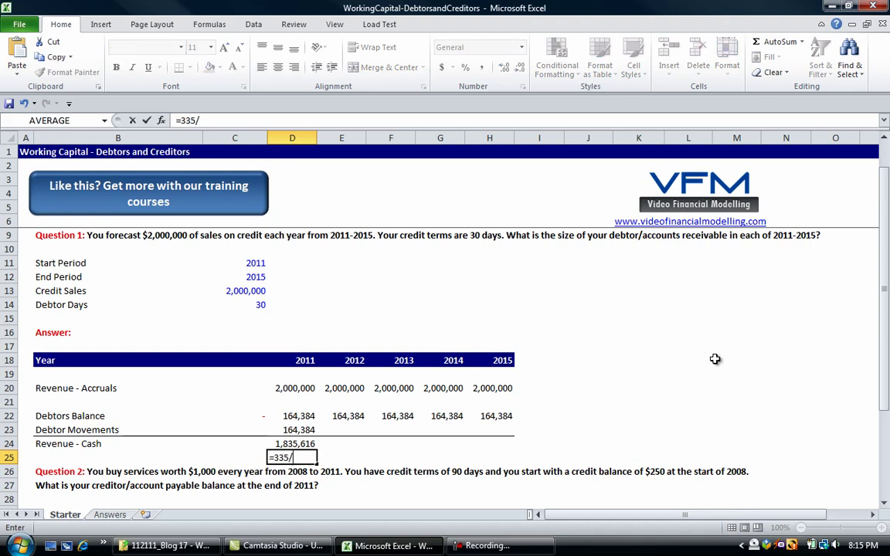
pyautogui.write('365*')
pyautogui.press('Up')
pyautogui.press('Up')
pyautogui.press('Up')
pyautogui.press('Up')
pyautogui.press('Up')
pyautogui.press('Return')
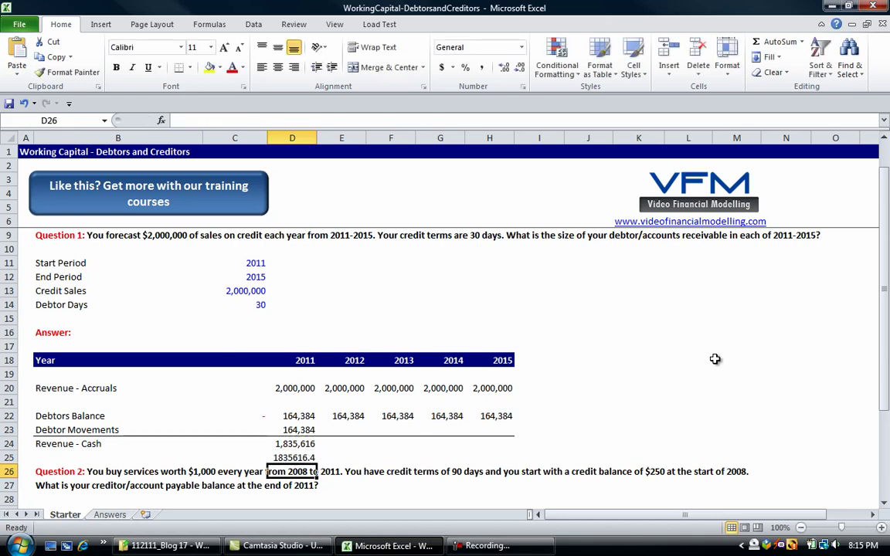
pyautogui.press('Up')
pyautogui.press('F4')
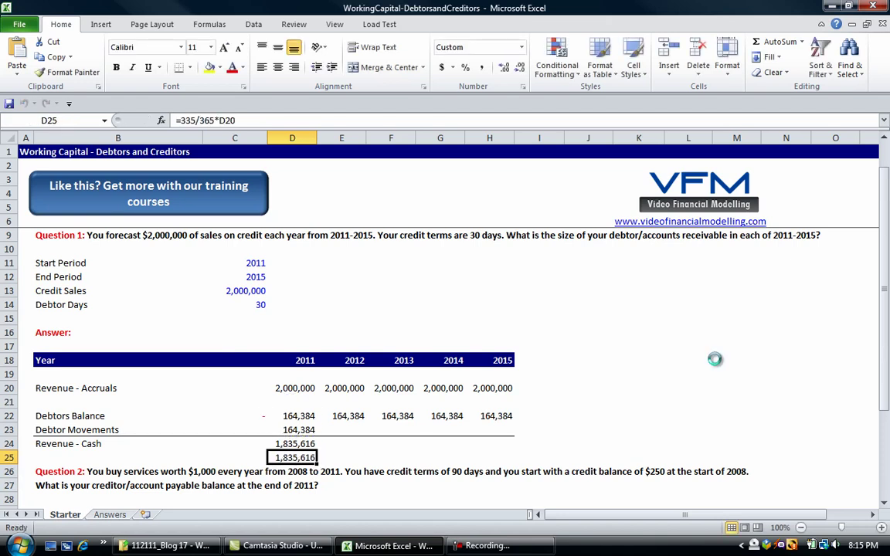
pyautogui.press('Delete')
# Step: Replace the 2011 debtor movement formula in D23 with =C22-D22
pyautogui.press('Up')
pyautogui.press('Up')
pyautogui.press('F2')
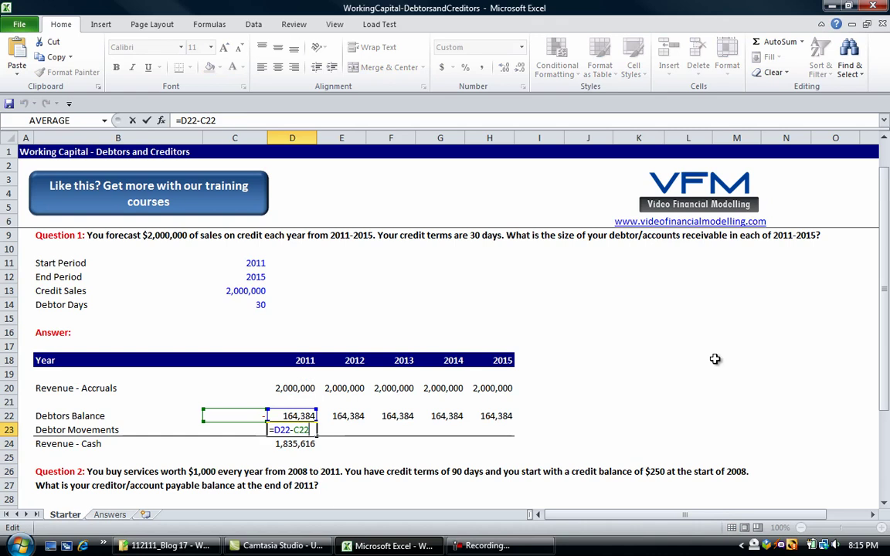
pyautogui.hotkey('shift', 'Left')
pyautogui.hotkey('shift', 'Left')
pyautogui.hotkey('shift', 'Left')
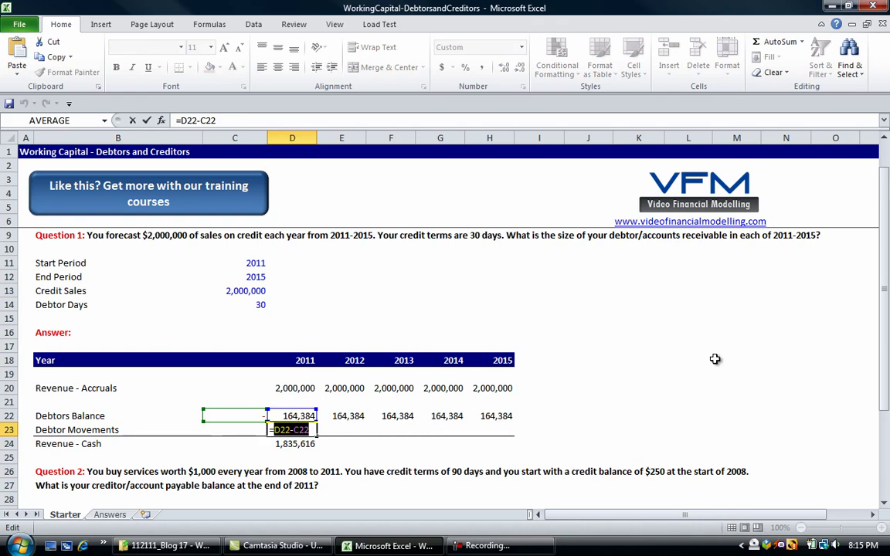
pyautogui.hotkey('shift', 'Left')
pyautogui.hotkey('shift', 'Left')
pyautogui.hotkey('shift', 'Left')
pyautogui.hotkey('shift', 'Left')
pyautogui.press('Up')
pyautogui.press('Left')
pyautogui.write('-')
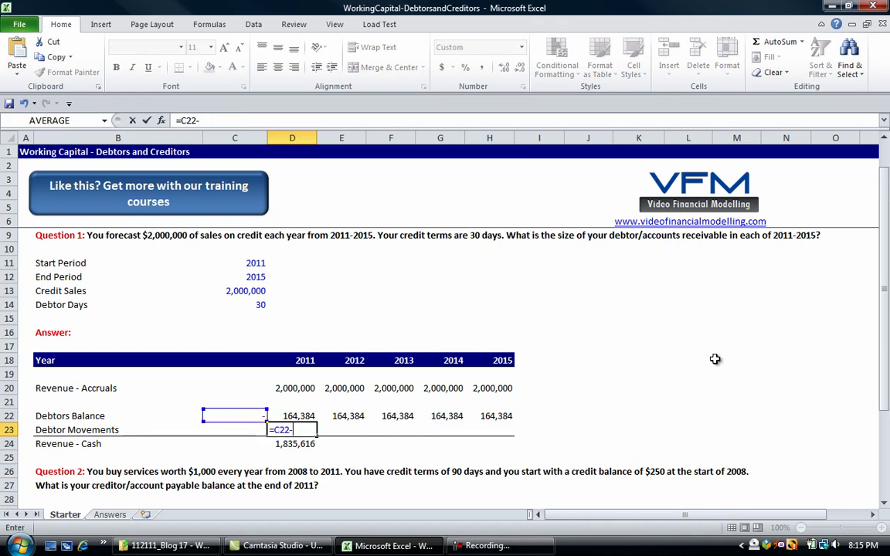
pyautogui.press('Up')
pyautogui.press('Return')
# Step: Fill the debtor movement formula from D23 across to H23 for 2012 to 2015
pyautogui.press('Up')
pyautogui.hotkey('shift', 'Right')
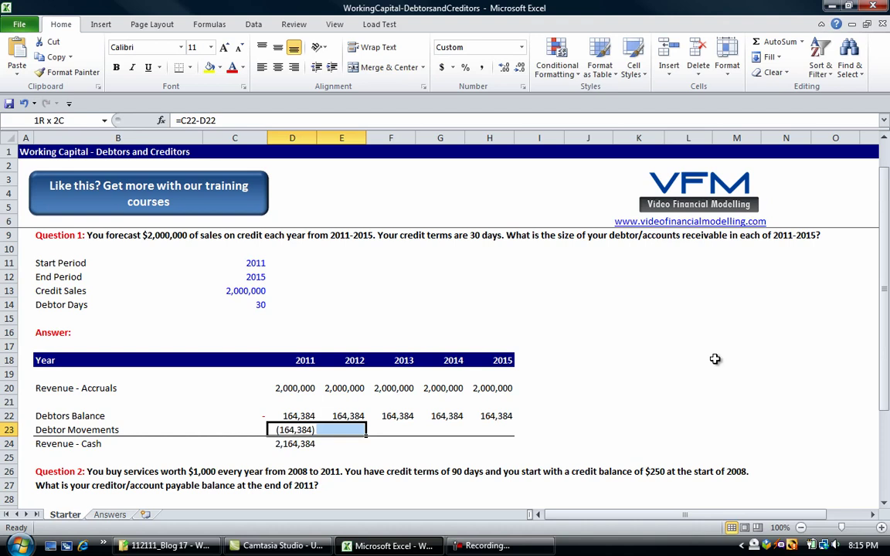
pyautogui.hotkey('shift', 'Right')
pyautogui.hotkey('shift', 'Right')
pyautogui.hotkey('shift', 'Right')
pyautogui.hotkey('ctrl', 'r')
# Step: Replace the 2011 cash revenue formula in D24 with =D20+D23
pyautogui.press('Down')
pyautogui.press('Right')
pyautogui.press('Left')
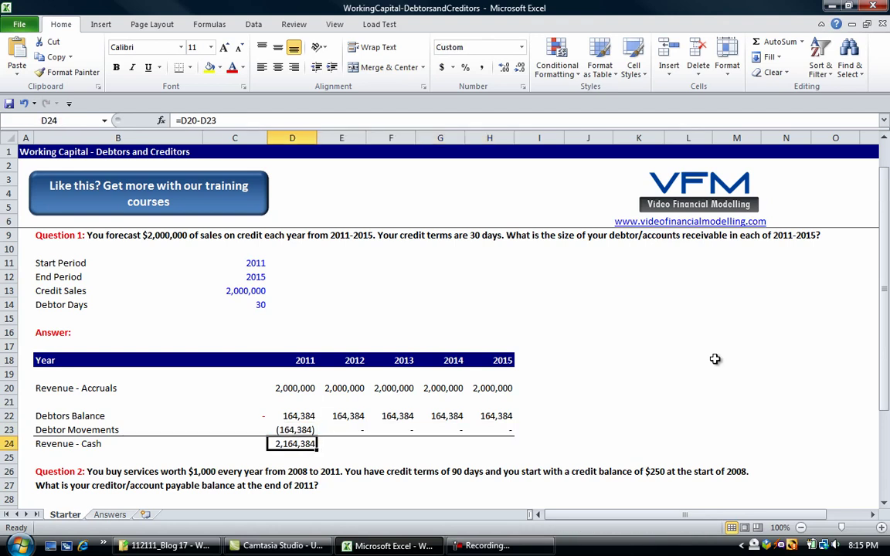
pyautogui.write('=')
pyautogui.press('Up')
pyautogui.press('Up')
pyautogui.press('Up')
pyautogui.press('Up')
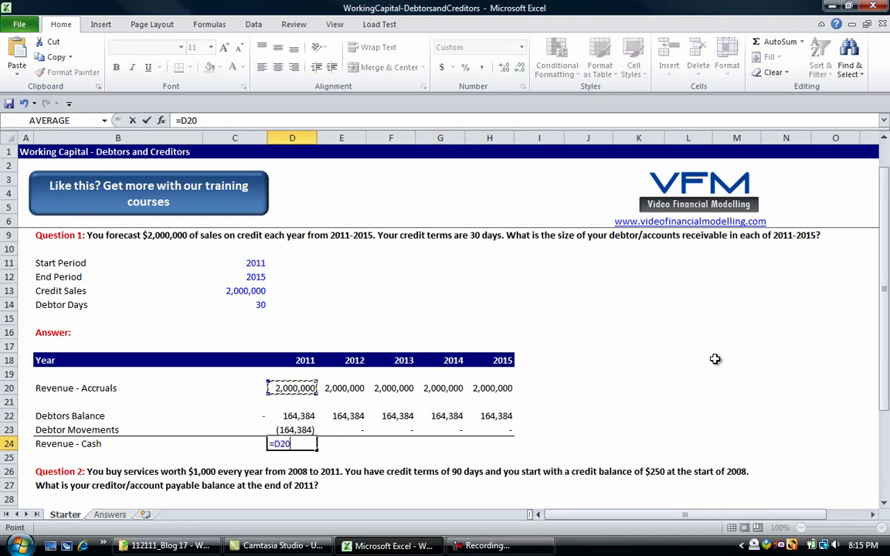
pyautogui.write('+')
pyautogui.press('Up')
pyautogui.press('Return')
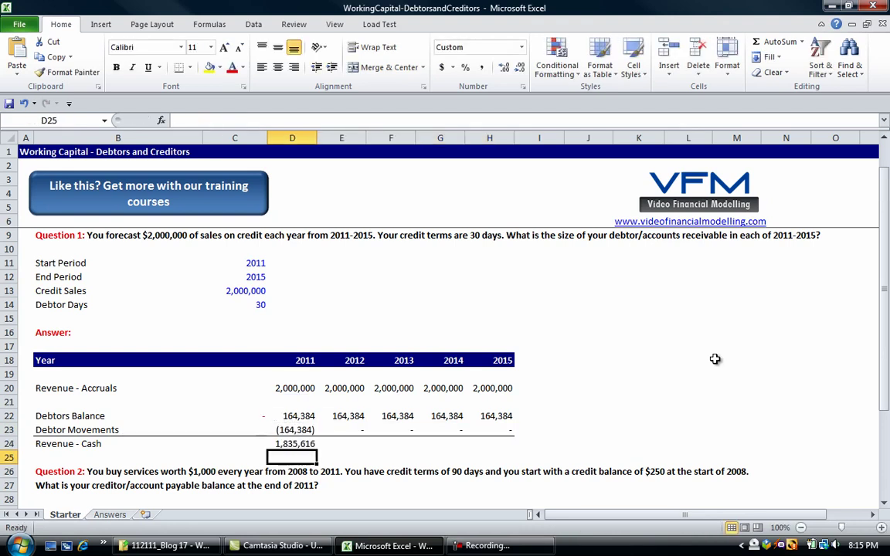
# Step: Fill the cash revenue formula from D24 across to H24 for 2012 to 2015
pyautogui.press('Up')
pyautogui.hotkey('shift', 'Right')
pyautogui.hotkey('shift', 'Right')
pyautogui.hotkey('shift', 'Right')
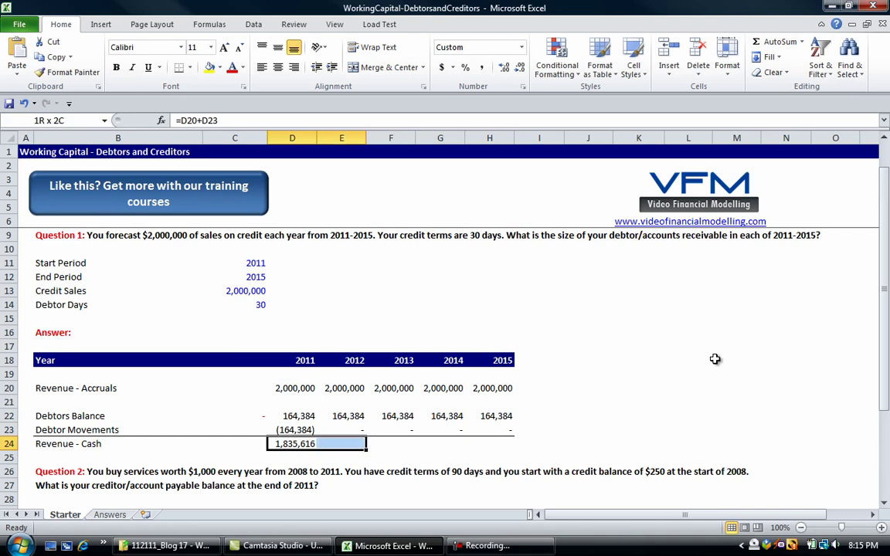
pyautogui.hotkey('shift', 'Right')
pyautogui.hotkey('ctrl', 'r')
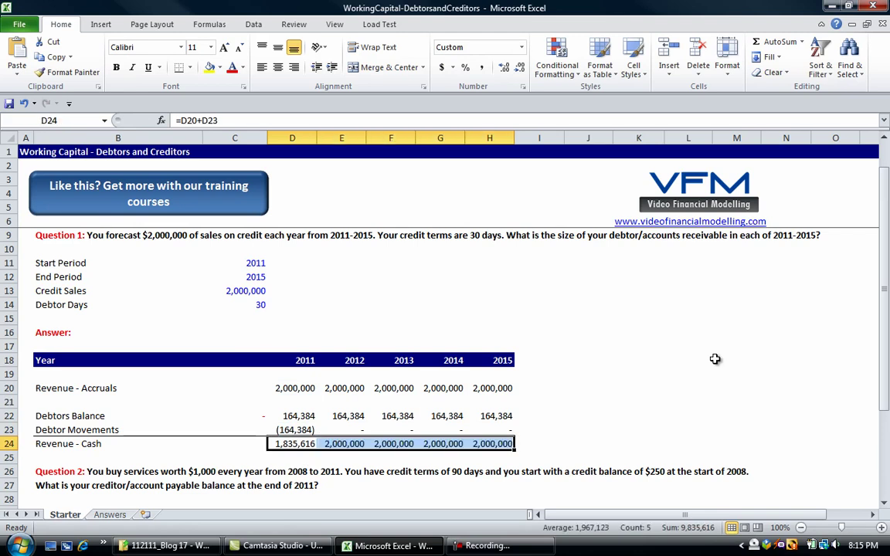
# Step: Review the cash revenue formulas across row 24 and compare the 2011 cash figure with the accrual revenue in D20
pyautogui.press('Right')
pyautogui.press('Right')
pyautogui.press('Right')
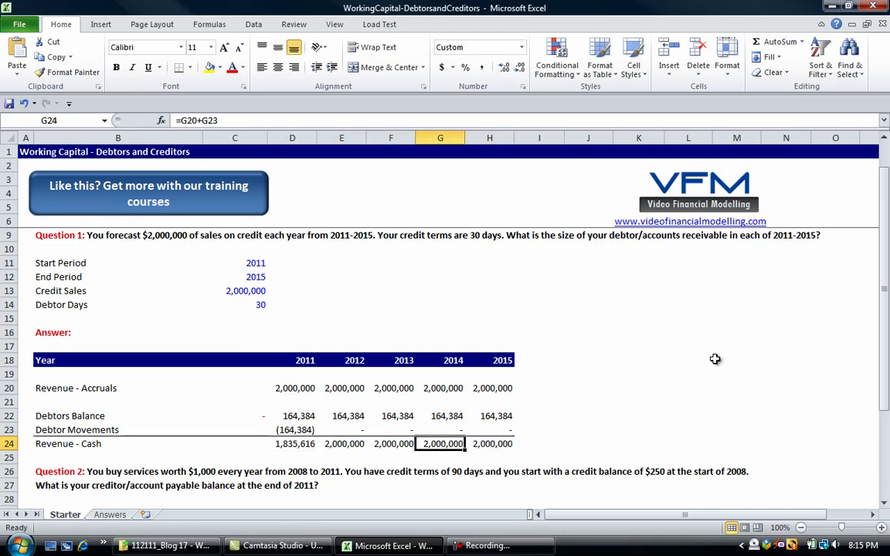
pyautogui.press('Left')
pyautogui.press('Left')
pyautogui.press('Left')
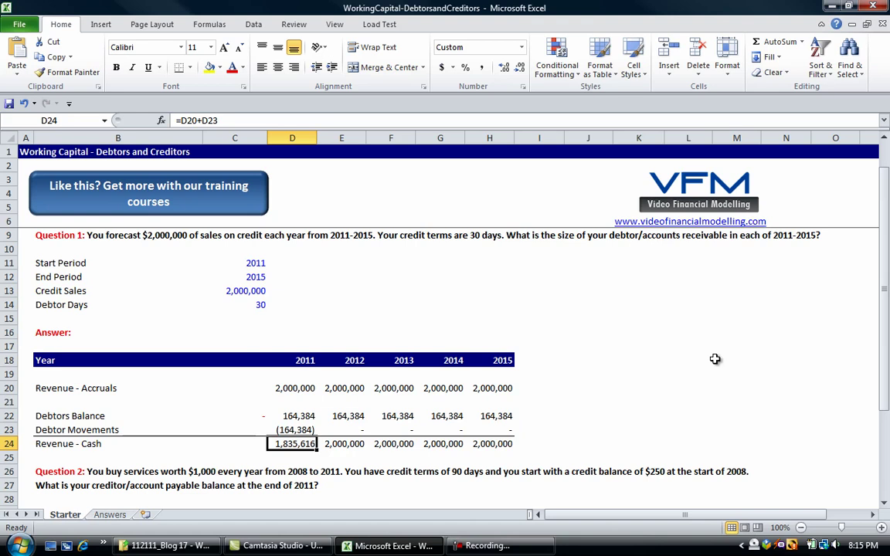
pyautogui.press('Left')
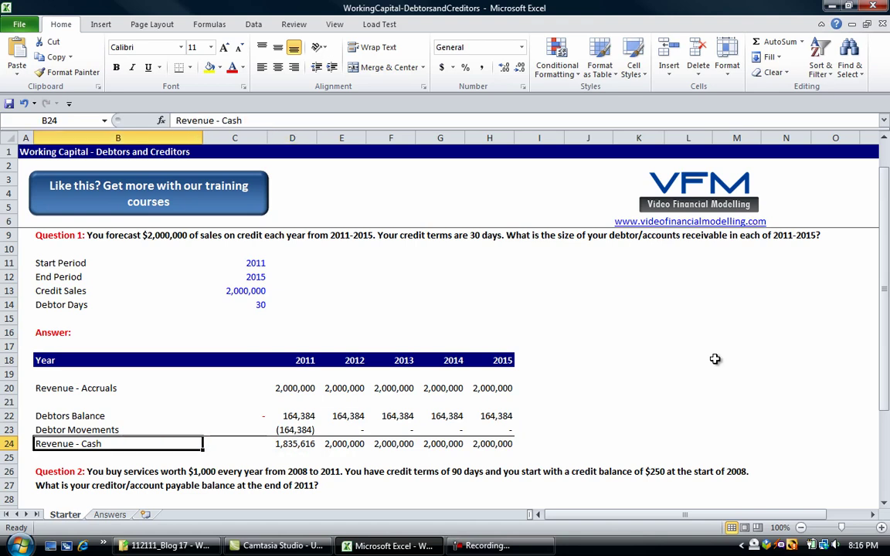
pyautogui.press('Right')
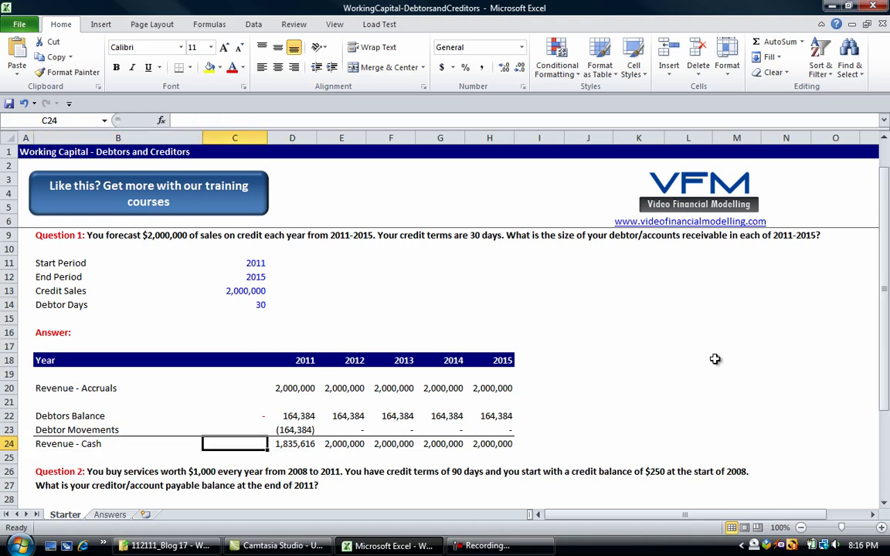
pyautogui.press('Right')
pyautogui.press('Up')
pyautogui.press('Up')
pyautogui.press('Up')
pyautogui.press('Up')
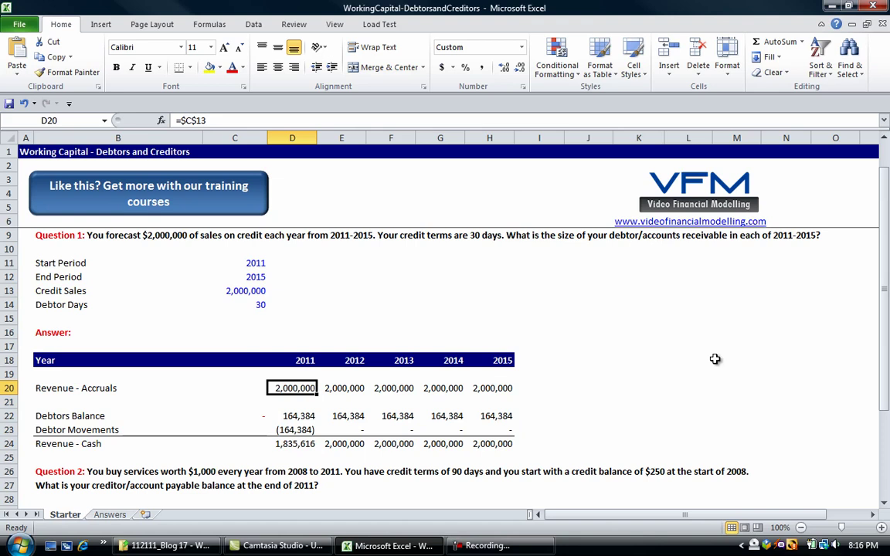
# Step: Highlight the 2011 debtor movement in D23 in yellow
pyautogui.press('Down')
pyautogui.press('Down')
pyautogui.press('Down')
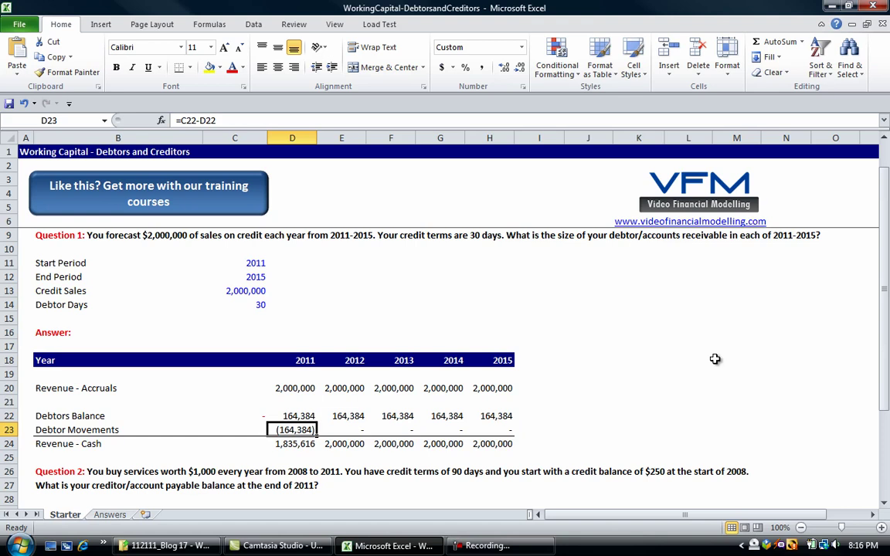
pyautogui.hotkey('ctrl', 'shift', 'h')
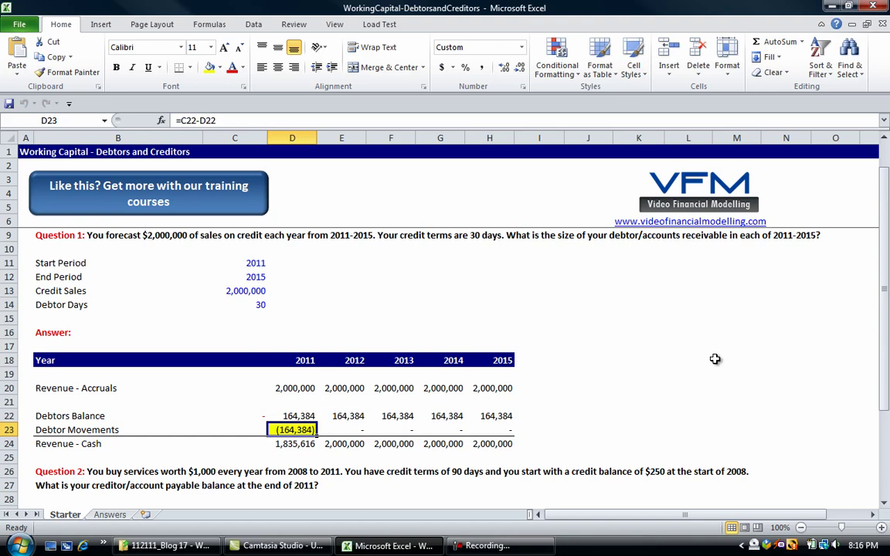
# Step: Examine the 2012 column's debtor movement, year, cash revenue and accrual revenue cells
pyautogui.press('Right')
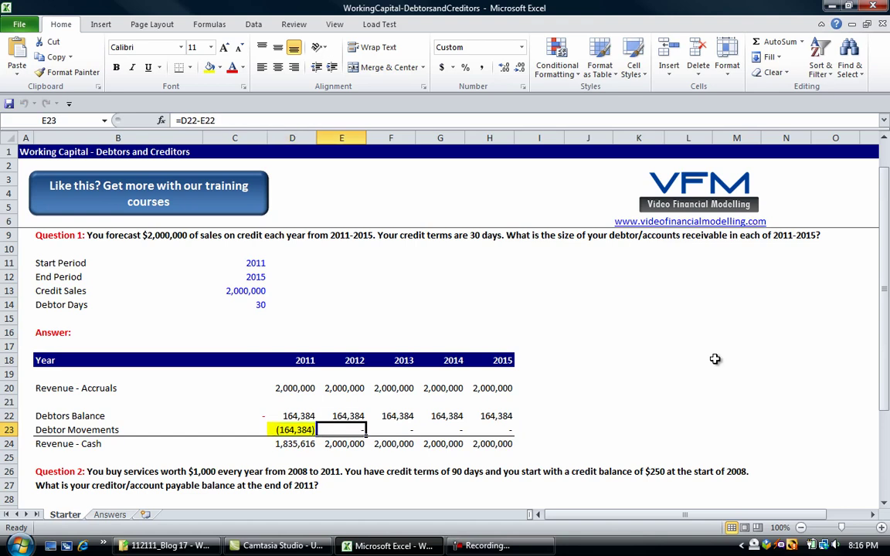
pyautogui.press('Up')
pyautogui.press('Up')
pyautogui.press('Up')
pyautogui.press('Up')
pyautogui.press('Up')
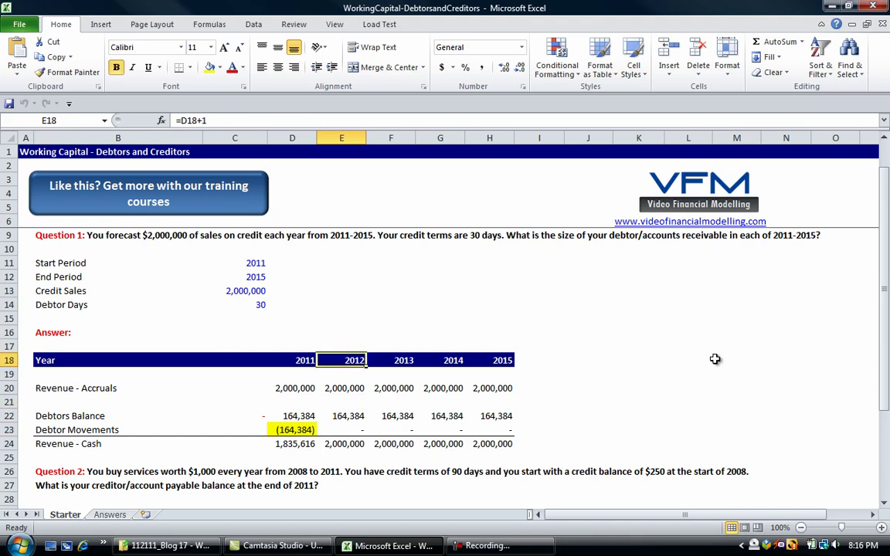
pyautogui.press('Down')
pyautogui.press('Down')
pyautogui.press('Down')
pyautogui.press('Down')
pyautogui.press('Down')
pyautogui.press('Down')
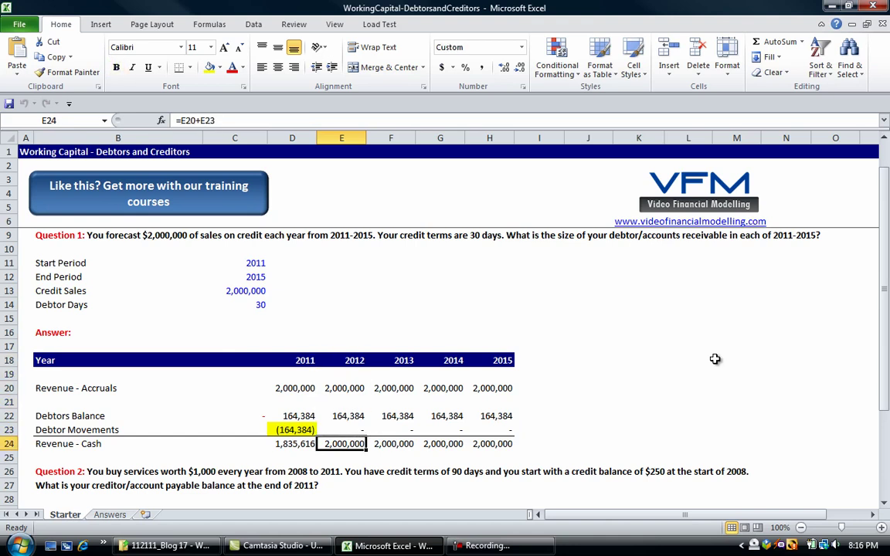
pyautogui.press('Up')
pyautogui.press('Up')
pyautogui.press('Up')
pyautogui.press('Up')
# Step: Enter a check of the 2012 cash revenue in E25 with the formula =335/365*E20-D23
pyautogui.press('Down')
pyautogui.press('Down')
pyautogui.press('Down')
pyautogui.press('Down')
pyautogui.press('Down')
pyautogui.write('=335')
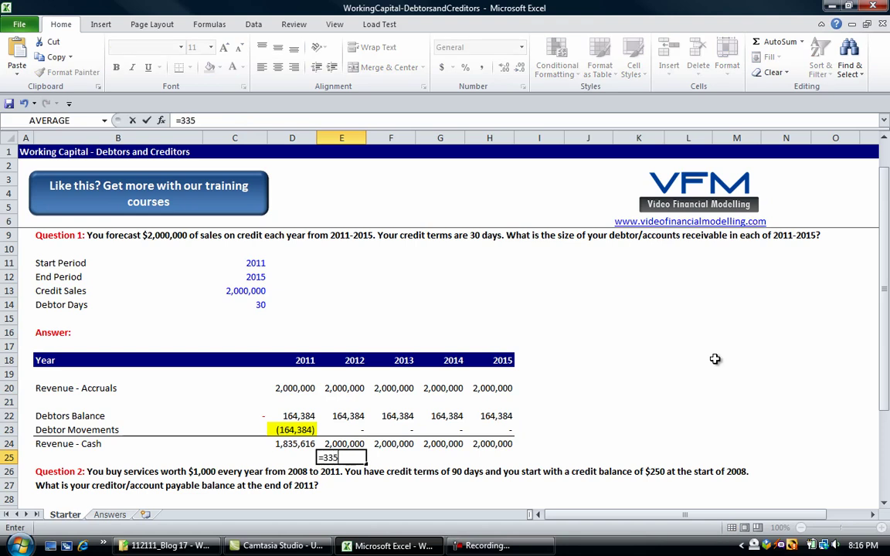
pyautogui.write('/365*')
pyautogui.press('Up')
pyautogui.press('Up')
pyautogui.press('Up')
pyautogui.press('Up')
pyautogui.press('Up')
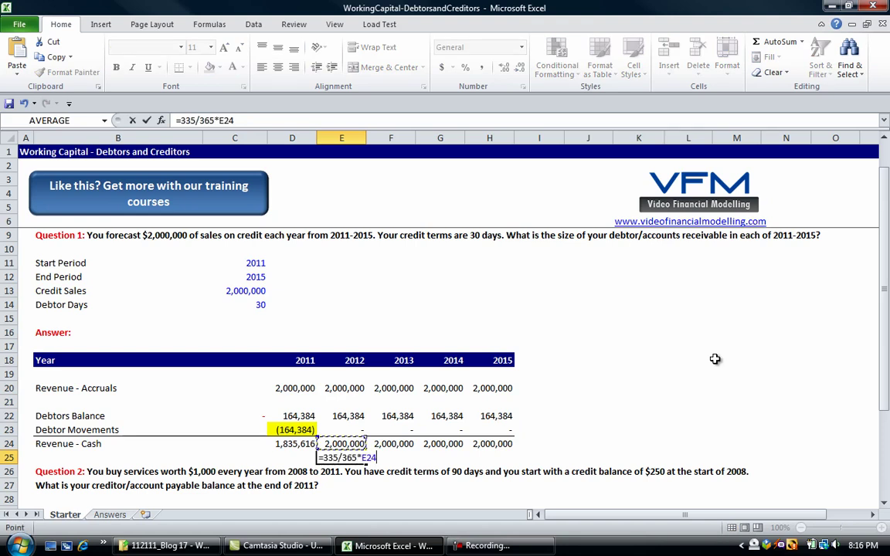
pyautogui.write('+')
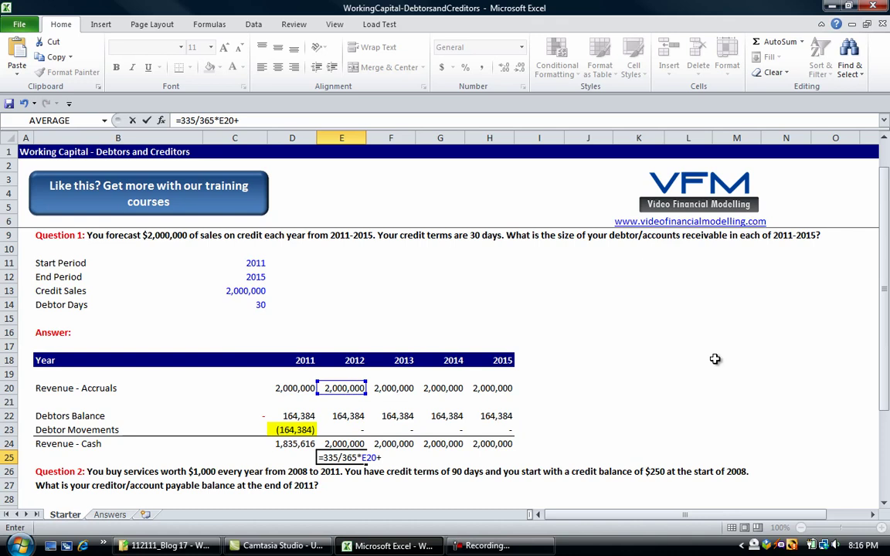
pyautogui.press('BackSpace')
pyautogui.write('-')
pyautogui.press('Up')
pyautogui.press('Up')
pyautogui.press('Left')
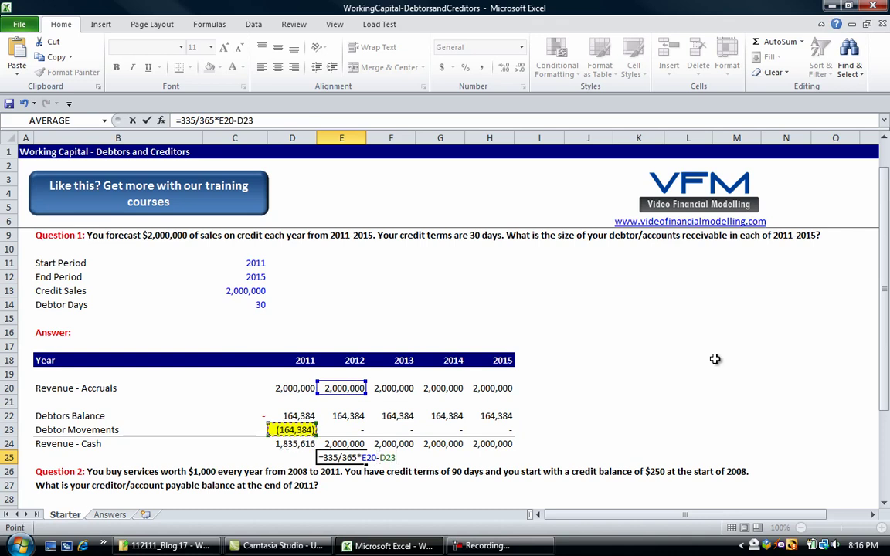
pyautogui.press('Return')
pyautogui.press('Up')
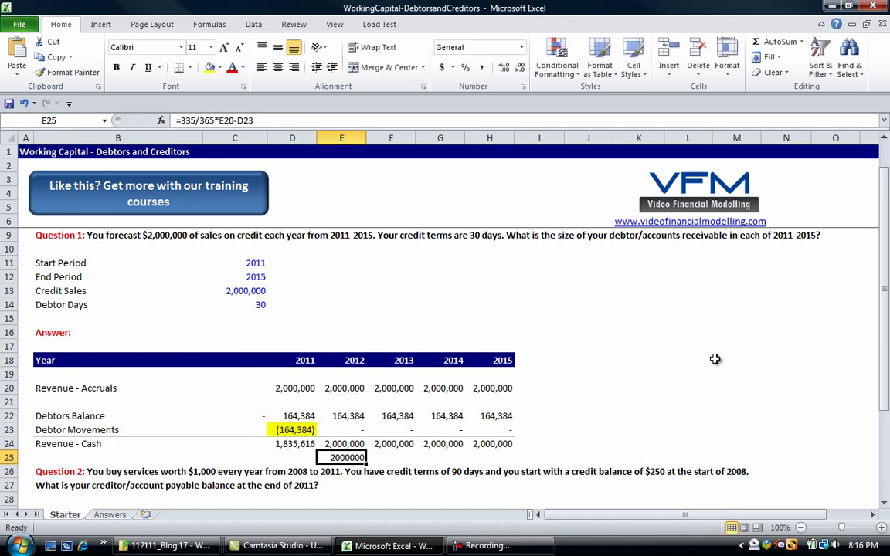
# Step: Examine the debtor movements in row 23 and the debtors balances in row 22 for 2012 through 2015
pyautogui.press('Up')
pyautogui.press('Up')
pyautogui.press('Right')
pyautogui.press('Right')
pyautogui.press('Right')
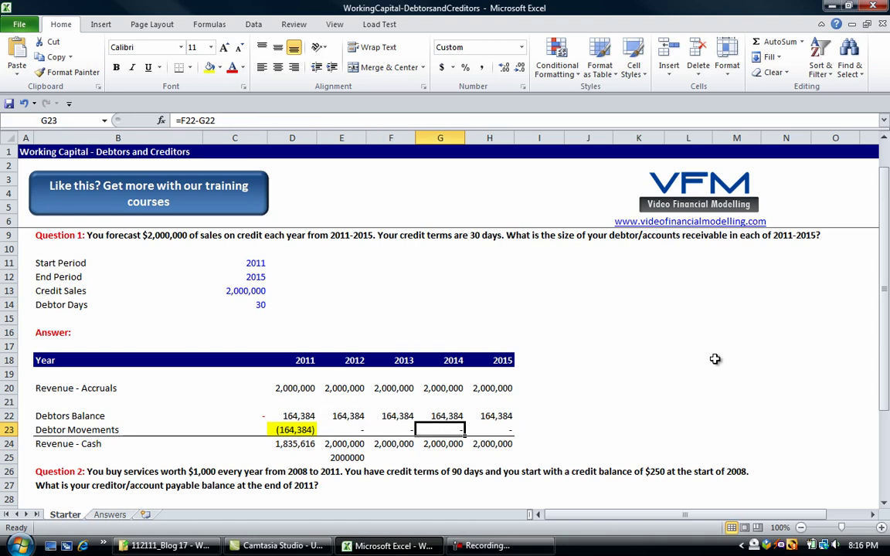
pyautogui.press('Left')
pyautogui.press('Left')
pyautogui.press('Left')
pyautogui.press('Up')
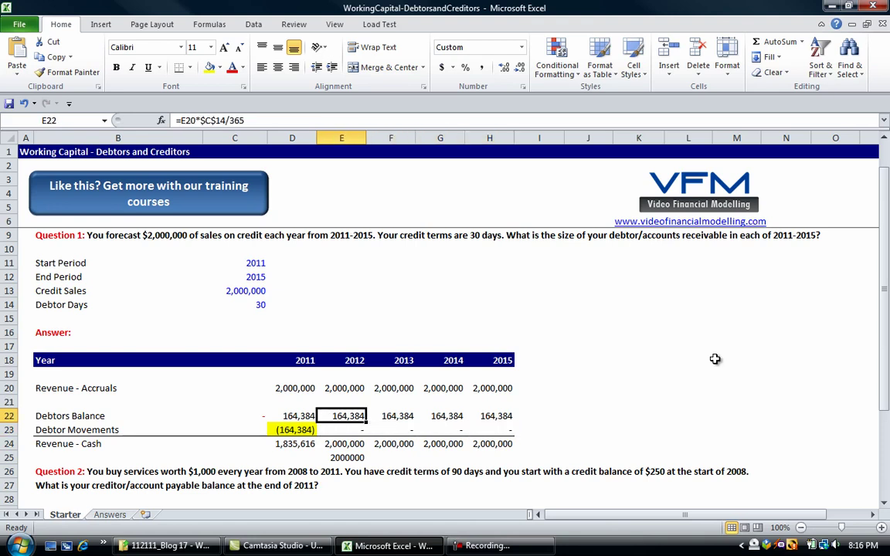
pyautogui.press('Right')
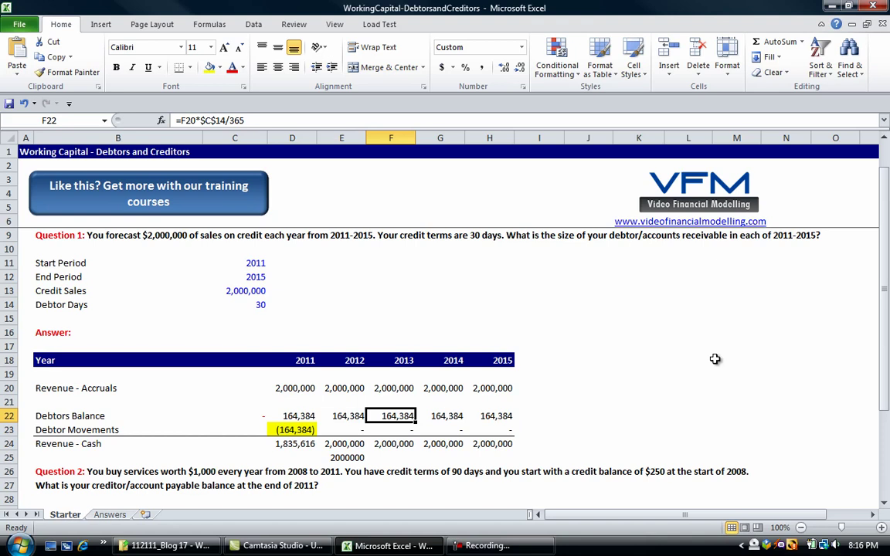
pyautogui.press('Right')
pyautogui.press('Left')
pyautogui.press('Right')
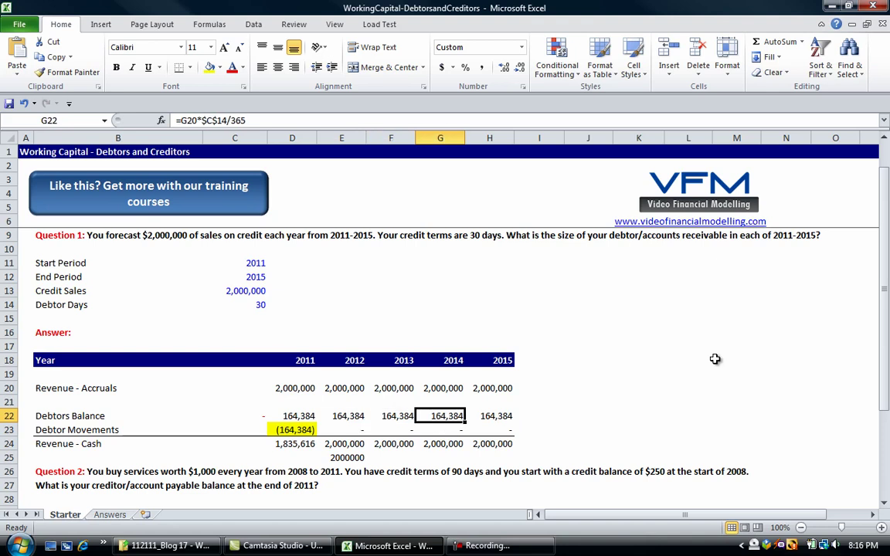
pyautogui.press('Right')
pyautogui.press('Right')
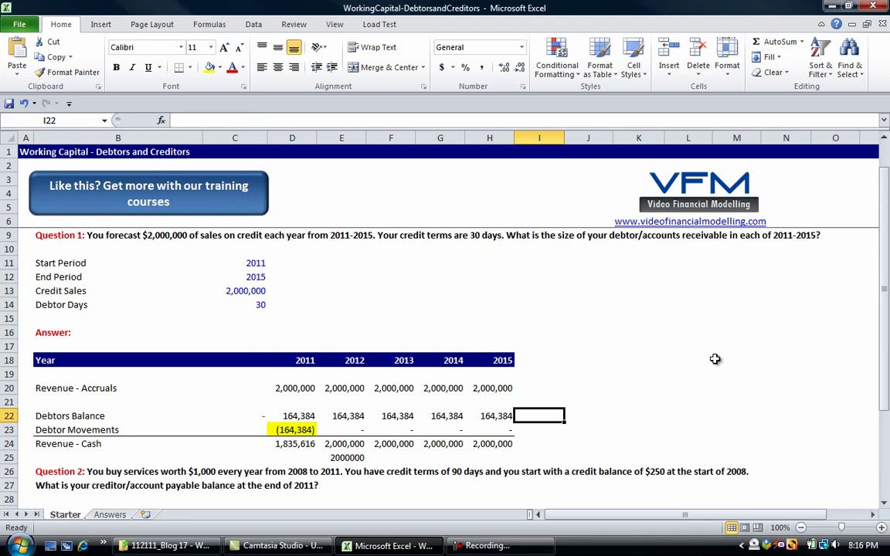
# Step: Compare the debtors balances in row 22 across the years of the answer table
pyautogui.press('Left')
pyautogui.press('Left')
pyautogui.press('Left')
pyautogui.press('Left')
pyautogui.press('Left')
pyautogui.press('Right')
pyautogui.press('Right')
pyautogui.press('Right')
pyautogui.press('Right')
pyautogui.press('Right')
pyautogui.press('Right')
pyautogui.press('Right')
pyautogui.press('Right')
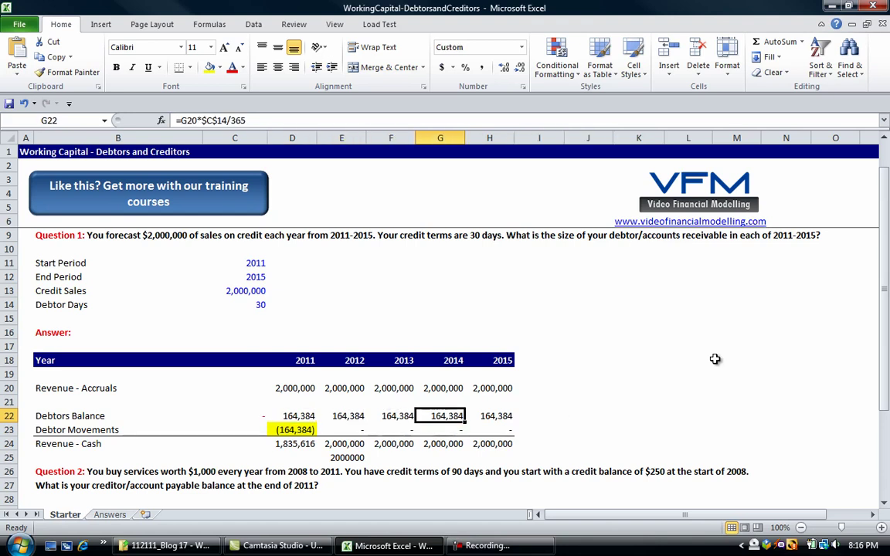
# Step: Delete the 2012 cash revenue check from E25
pyautogui.press('Left')
pyautogui.press('Left')
pyautogui.press('Left')
pyautogui.press('Left')
pyautogui.press('Left')
pyautogui.press('Left')
pyautogui.press('Down')
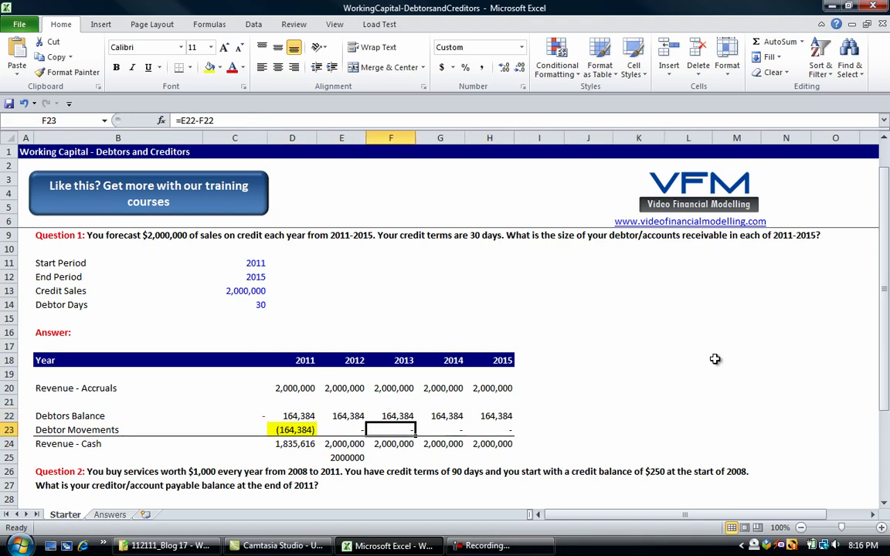
pyautogui.press('Left')
pyautogui.press('Down')
pyautogui.press('Down')
pyautogui.press('Delete')
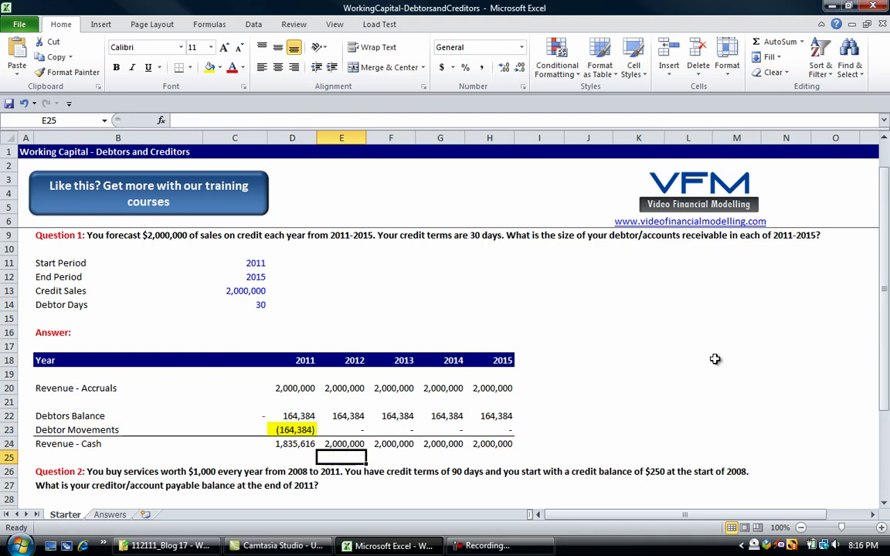
# Step: Look over Question 2 below the answer table and the Question 1 assumptions above it
pyautogui.press('Down')
pyautogui.press('Down')
pyautogui.press('Down')
pyautogui.press('Down')
pyautogui.press('Down')
pyautogui.press('Down')
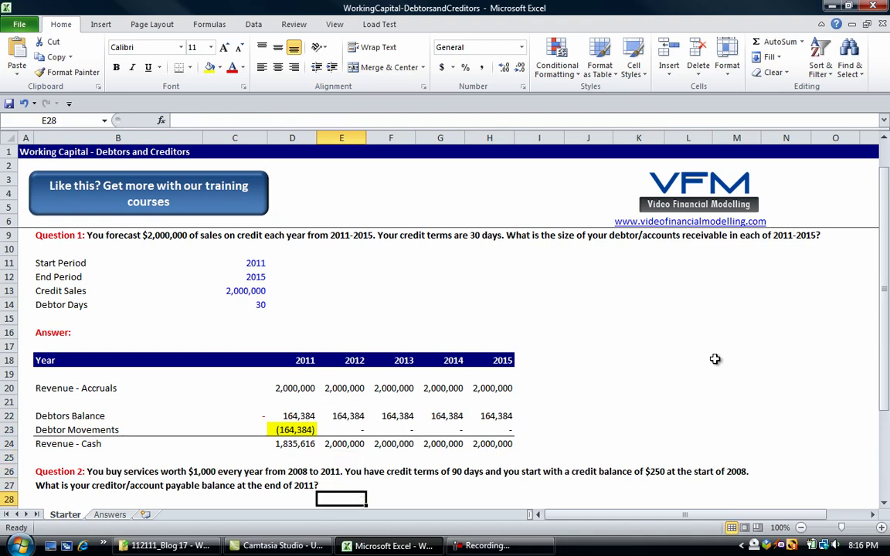
pyautogui.press('Up')
pyautogui.press('Up')
pyautogui.press('Up')
pyautogui.press('Up')
pyautogui.press('Up')
pyautogui.press('Up')
pyautogui.press('Up')
pyautogui.press('Left')
pyautogui.press('Up')
pyautogui.press('Up')
pyautogui.press('Up')
pyautogui.press('Up')
pyautogui.press('Up')
pyautogui.press('Up')
pyautogui.press('Up')
pyautogui.press('Up')
pyautogui.press('Up')
pyautogui.press('Up')
pyautogui.press('Up')
pyautogui.press('Up')
pyautogui.press('Up')
pyautogui.press('Up')
pyautogui.press('Up')
pyautogui.press('Up')
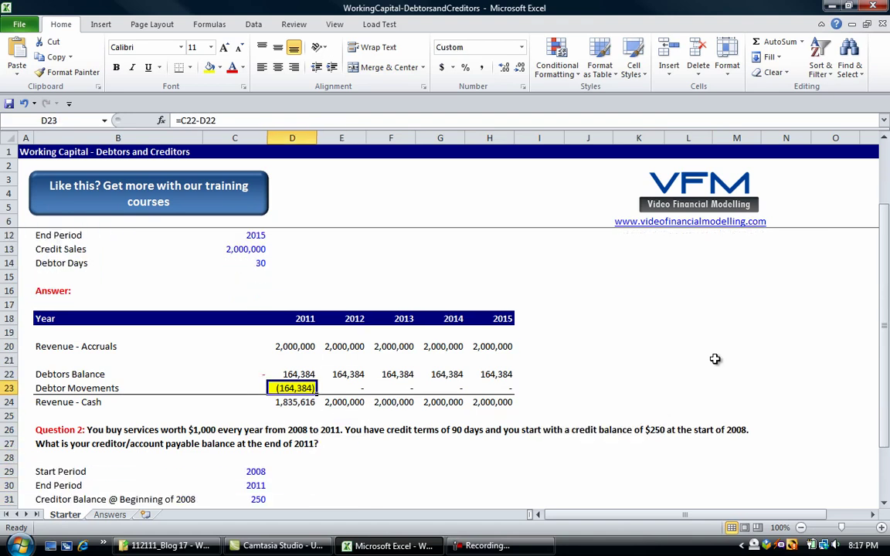
pyautogui.press('Down')
pyautogui.press('Down')
pyautogui.press('Down')
pyautogui.press('Down')
pyautogui.press('Down')
pyautogui.press('Down')
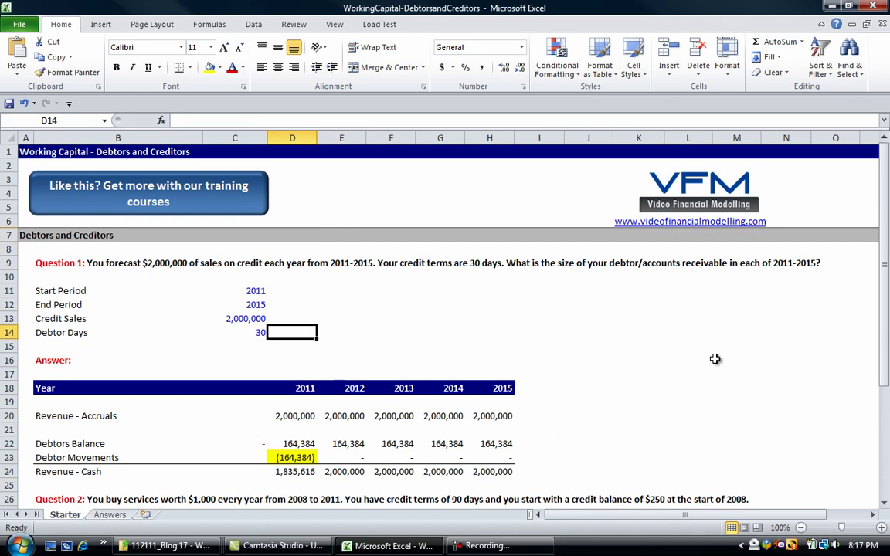
# Step: Examine the 2011 column from the debtor days row down to the cash revenue in D24
pyautogui.press('Left')
pyautogui.press('Right')
pyautogui.press('Down')
pyautogui.press('Down')
pyautogui.press('Down')
pyautogui.press('Down')
pyautogui.press('Down')
pyautogui.press('Down')
pyautogui.press('Down')
pyautogui.press('Down')
pyautogui.press('Down')
pyautogui.press('Down')
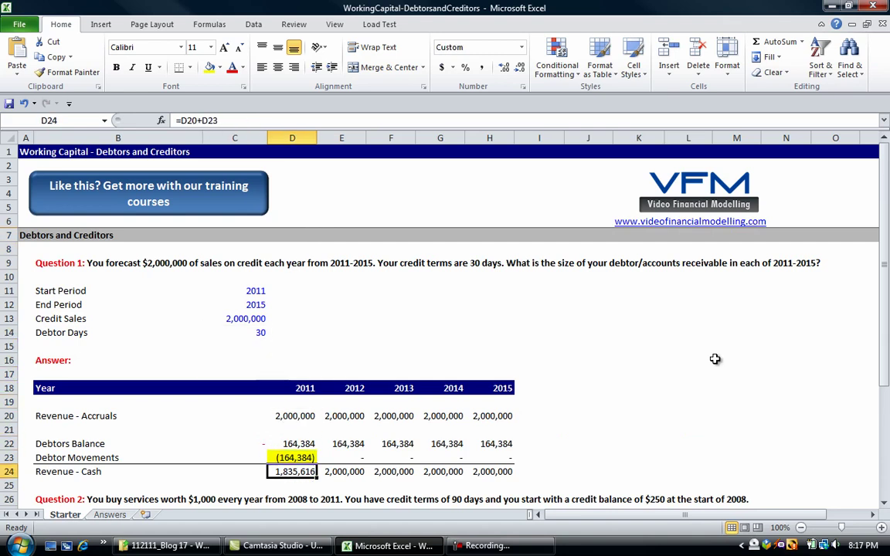
# Step: Highlight the debtor days assumption in C14 in yellow
pyautogui.press('Up')
pyautogui.press('Up')
pyautogui.press('Up')
pyautogui.press('Up')
pyautogui.press('Up')
pyautogui.press('Up')
pyautogui.press('Up')
pyautogui.press('Up')
pyautogui.press('Up')
pyautogui.press('Up')
pyautogui.press('Up')
pyautogui.press('Left')
pyautogui.press('Down')
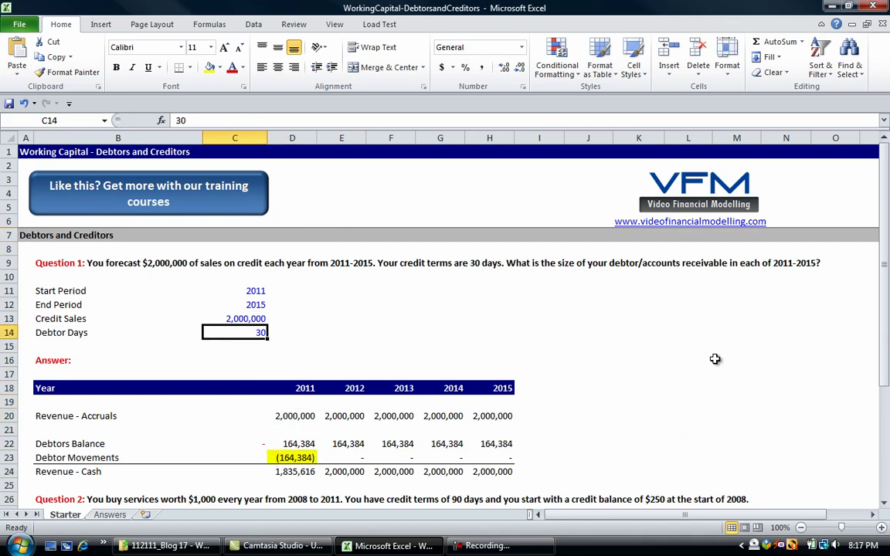
pyautogui.press('F4')
# Step: Enter 365 in D17, directly above the 2011 year heading
pyautogui.press('Right')
pyautogui.press('Down')
pyautogui.press('Down')
pyautogui.press('Down')
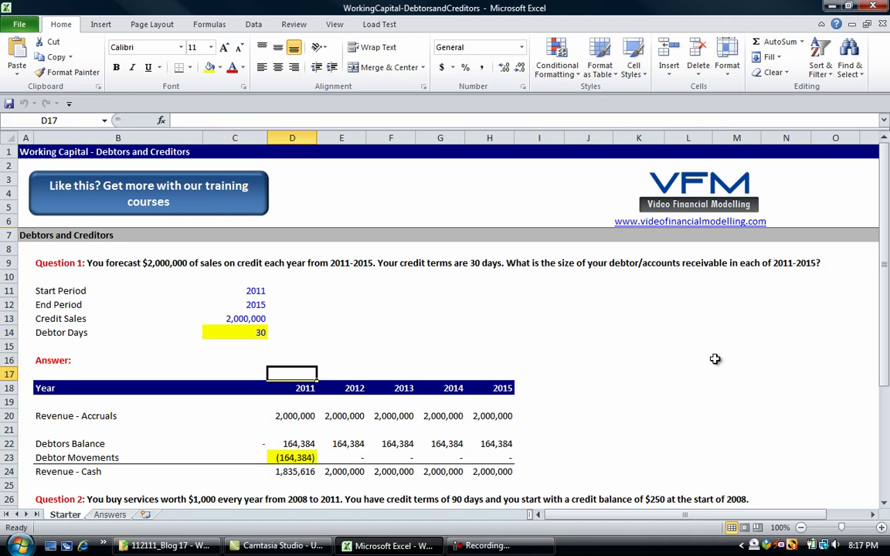
pyautogui.write('365')
pyautogui.press('Return')
# Step: Set the debtor days in C14 to 400 to test an assumption longer than one year
pyautogui.press('Up')
pyautogui.press('Up')
pyautogui.press('Up')
pyautogui.press('Up')
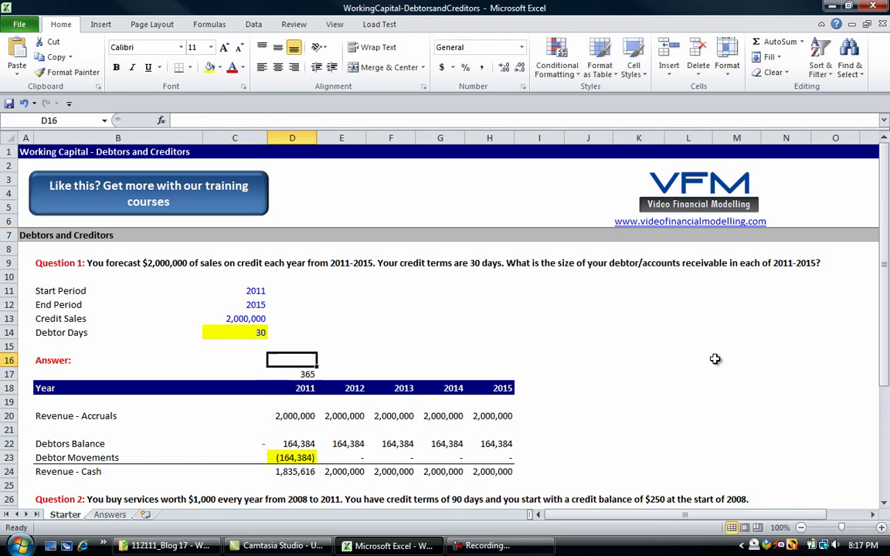
pyautogui.press('Left')
pyautogui.write('400')
pyautogui.press('Return')
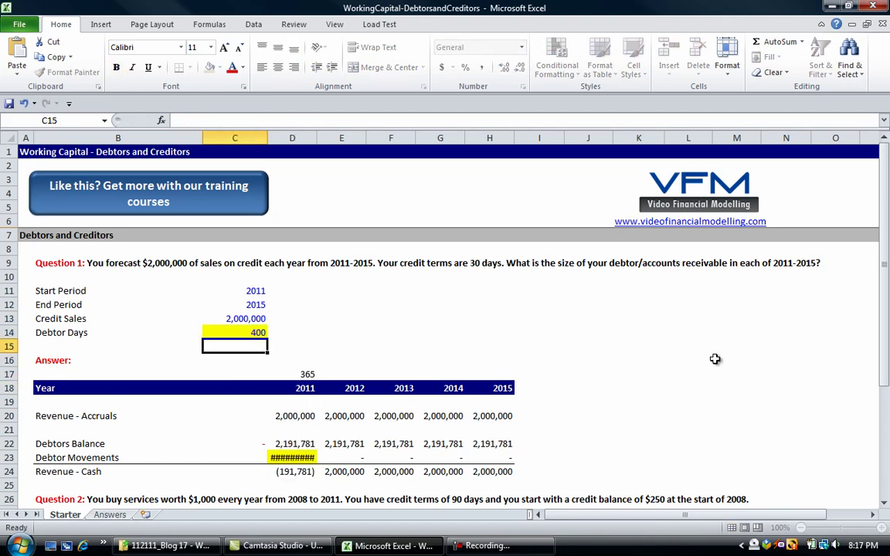
# Step: AutoFit the width of column D to its debtor movement in D23
pyautogui.press('Down')
pyautogui.press('Down')
pyautogui.press('Down')
pyautogui.press('Right')
pyautogui.press('Down')
pyautogui.press('Down')
pyautogui.press('Down')
pyautogui.press('Down')
pyautogui.press('Down')
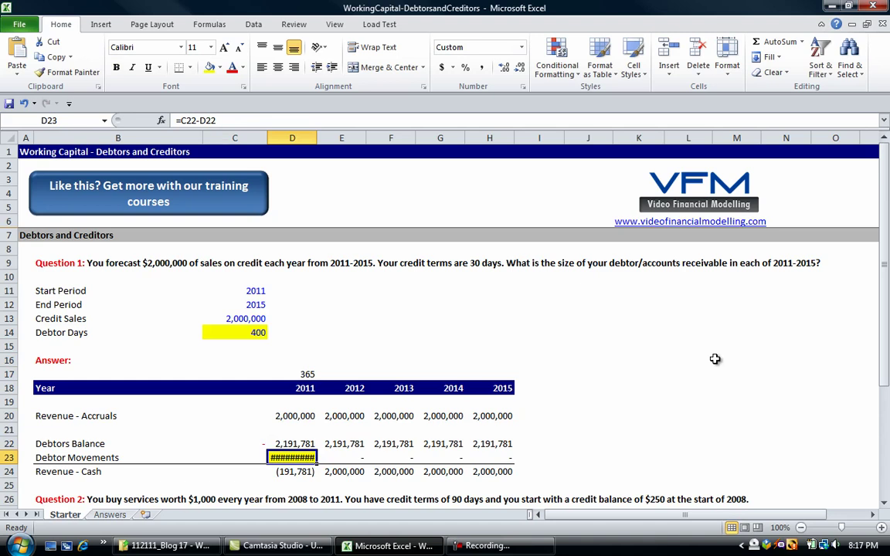
pyautogui.hotkey('alt', 'h')
pyautogui.press('o')
pyautogui.press('i')
# Step: Set the debtor days in C14 back to 30
pyautogui.press('Down')
pyautogui.press('Up')
pyautogui.press('Up')
pyautogui.press('Up')
pyautogui.press('Up')
pyautogui.press('Up')
pyautogui.press('Up')
pyautogui.press('Up')
pyautogui.press('Up')
pyautogui.press('Up')
pyautogui.press('Up')
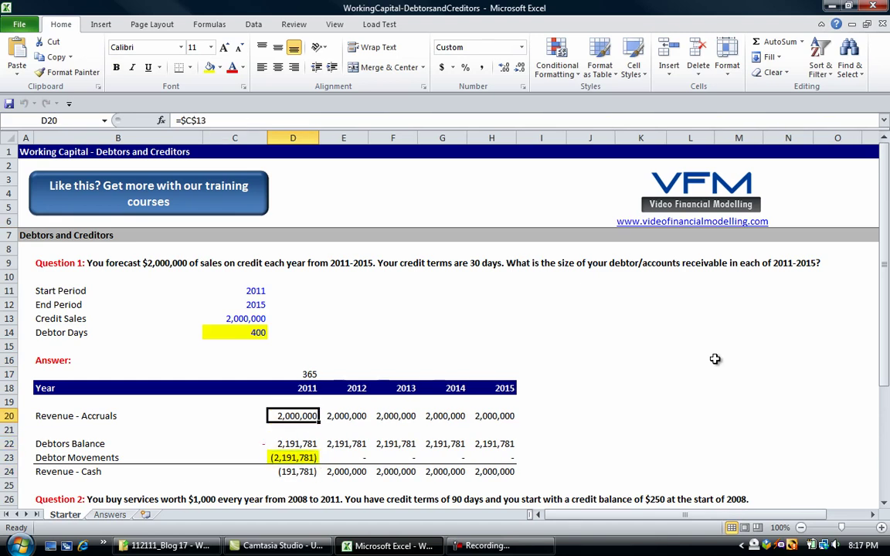
pyautogui.press('Left')
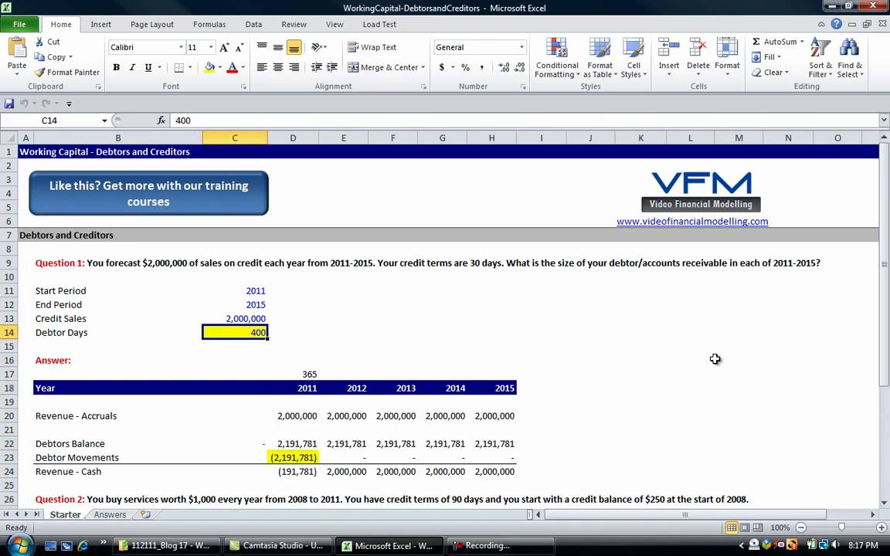
pyautogui.press('Right')
pyautogui.press('Right')
pyautogui.press('Left')
pyautogui.press('Left')
pyautogui.write('30')
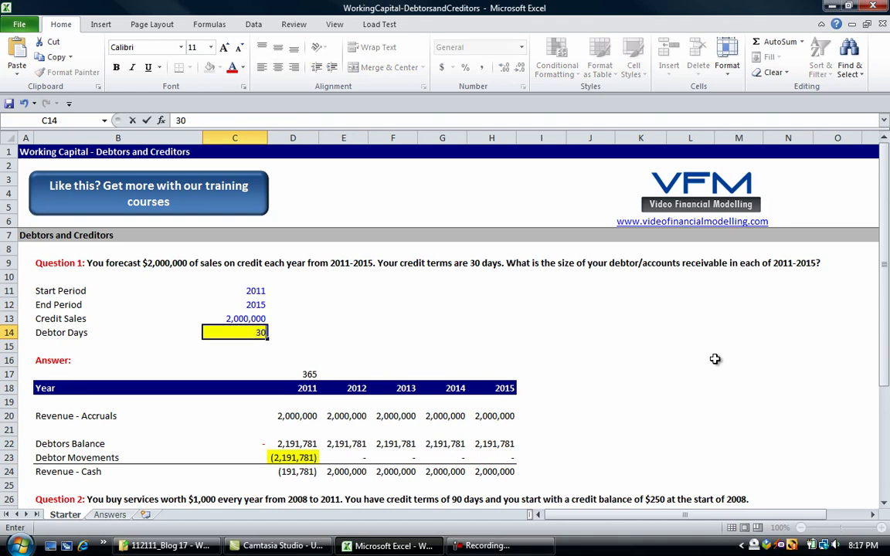
pyautogui.press('Return')
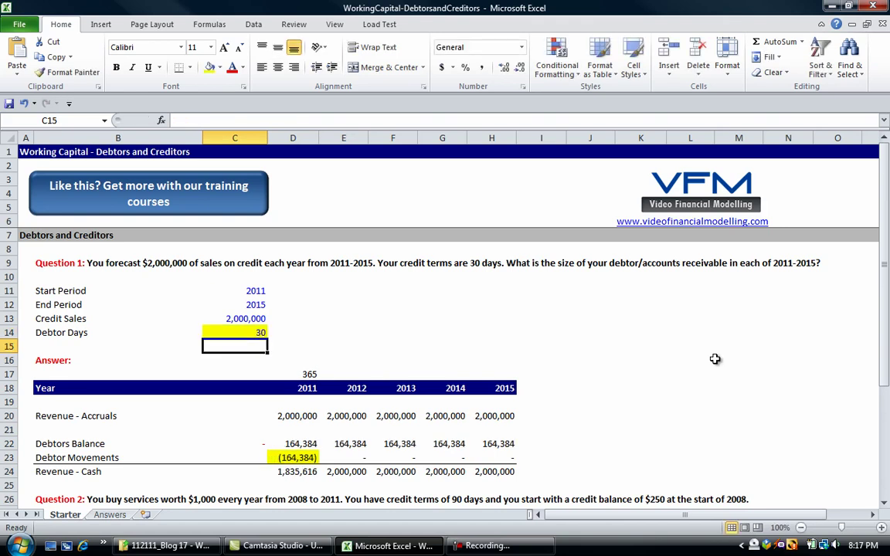
# Step: Delete the 365 from D17 above the 2011 year heading
pyautogui.press('Up')
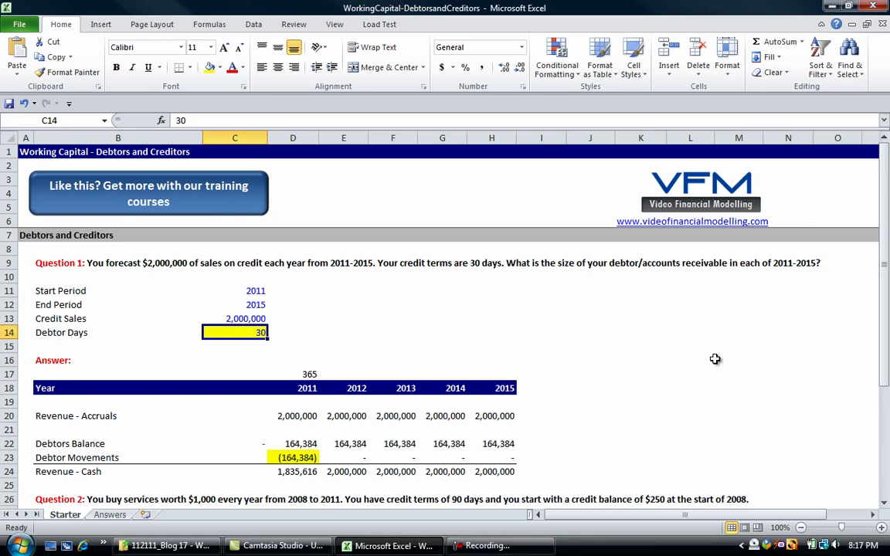
pyautogui.press('Down')
pyautogui.press('Down')
pyautogui.press('Down')
pyautogui.press('Right')
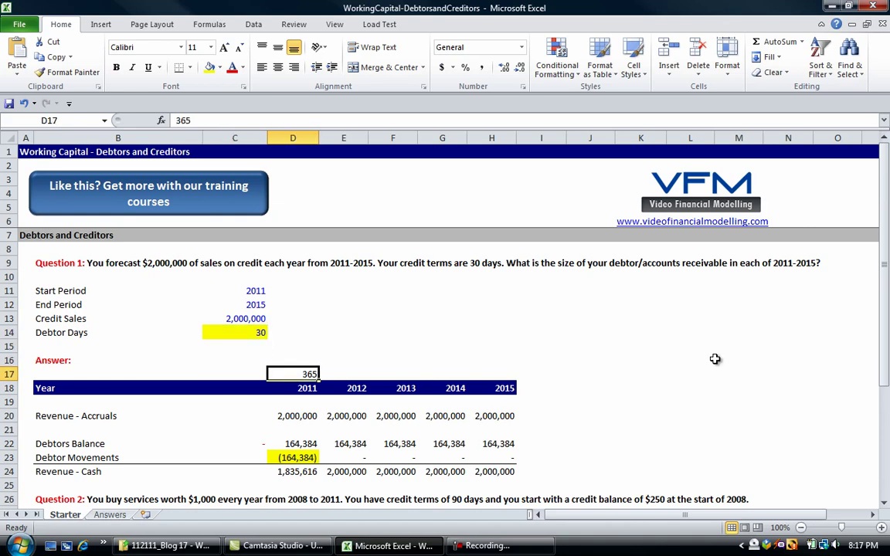
pyautogui.press('Delete')
# Step: Remove the yellow highlight from the 2011 debtor movement in D23
pyautogui.press('Down')
pyautogui.press('Down')
pyautogui.press('Down')
pyautogui.press('Down')
pyautogui.press('Down')
pyautogui.press('Down')
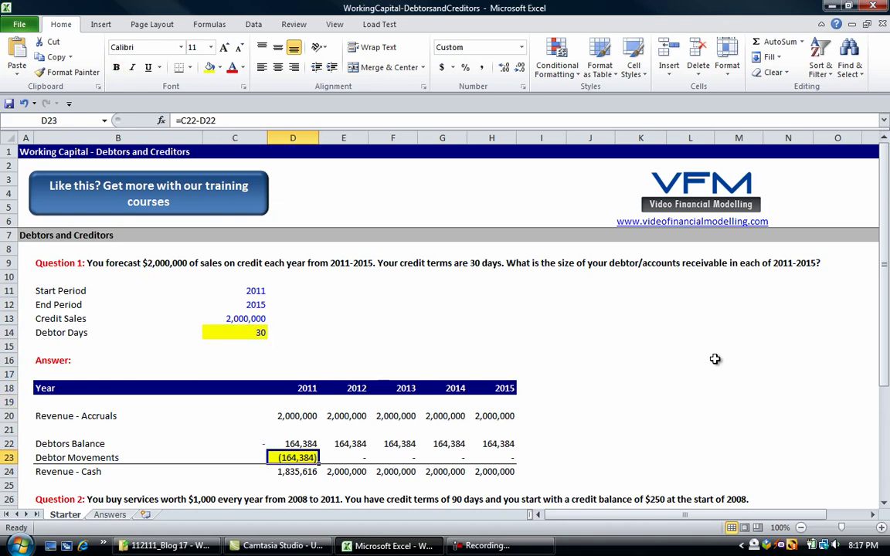
pyautogui.press('Down')
# Step: Examine the Question 2 text and its creditor assumptions in rows 26 to 33
pyautogui.press('Down')
pyautogui.press('Down')
pyautogui.press('Down')
pyautogui.press('Down')
pyautogui.press('Down')
pyautogui.press('Down')
pyautogui.press('Down')
pyautogui.press('Down')
pyautogui.press('Down')
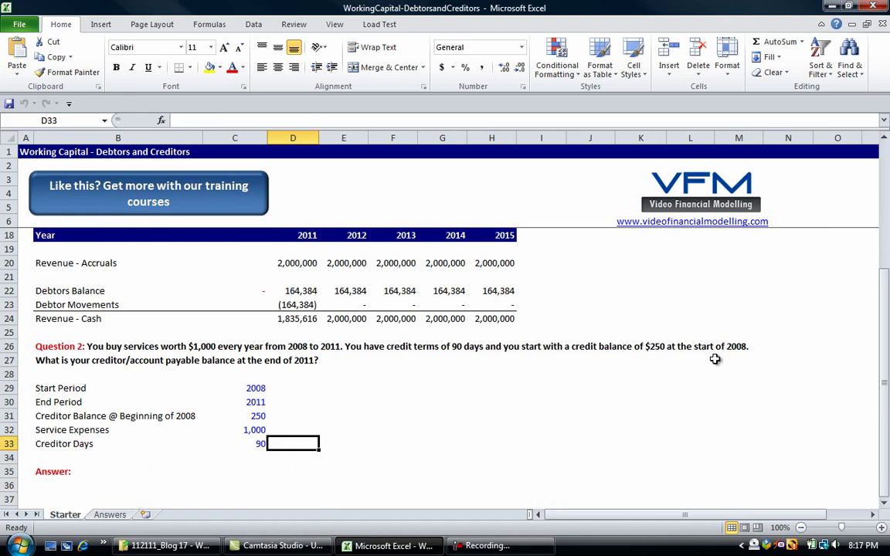
pyautogui.press('Left')
pyautogui.press('Left')
pyautogui.press('Up')
pyautogui.press('Up')
pyautogui.press('Up')
pyautogui.press('Up')
pyautogui.press('Up')
pyautogui.press('Up')
pyautogui.press('Down')
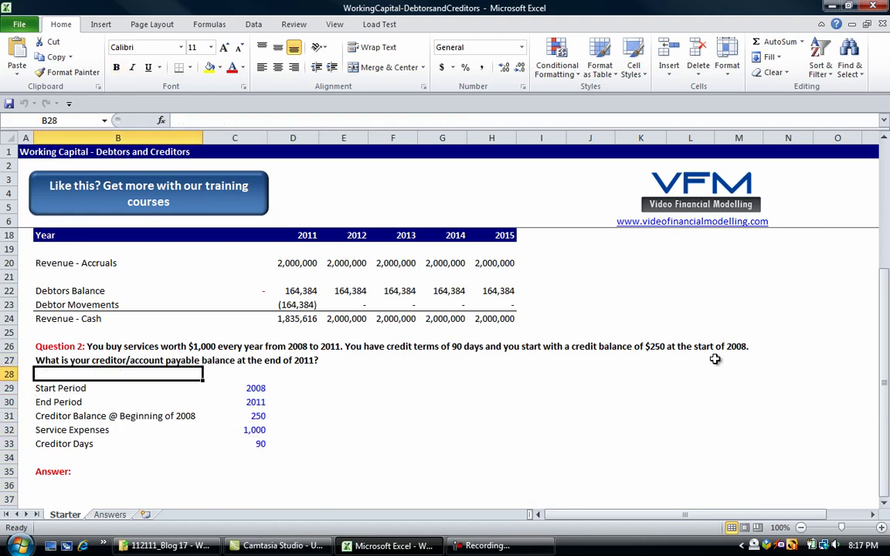
# Step: Read Question 2's credit terms, its opening balance and the creditor balance it asks for at the end of 2011
pyautogui.press('Down')
pyautogui.press('Down')
pyautogui.press('Down')
pyautogui.press('Down')
pyautogui.press('Down')
pyautogui.press('Down')
pyautogui.press('Down')
pyautogui.press('Down')
pyautogui.press('Down')
pyautogui.press('Down')
pyautogui.press('Down')
pyautogui.press('Up')
pyautogui.press('Up')
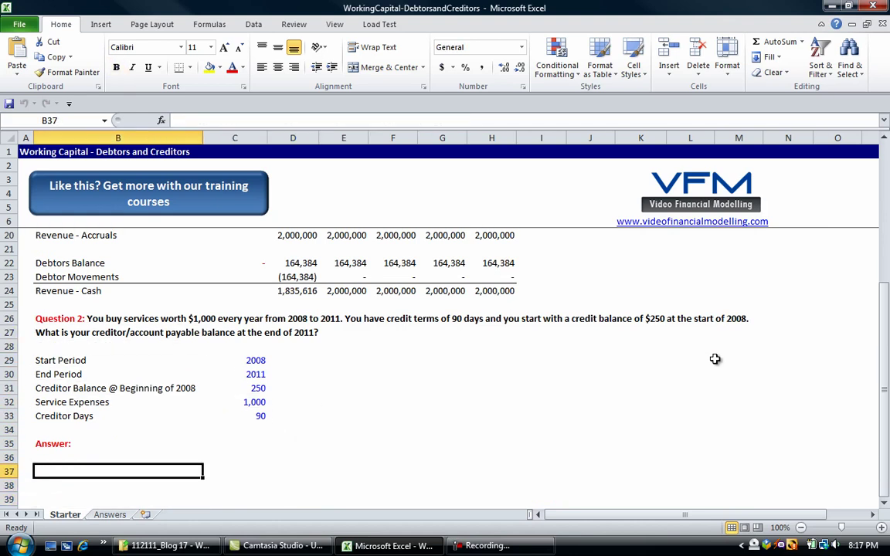
pyautogui.press('Up')
pyautogui.press('Up')
pyautogui.press('Up')
pyautogui.press('Up')
pyautogui.press('Up')
pyautogui.press('Up')
pyautogui.press('Up')
pyautogui.press('Up')
pyautogui.press('Up')
pyautogui.press('Up')
pyautogui.press('Up')
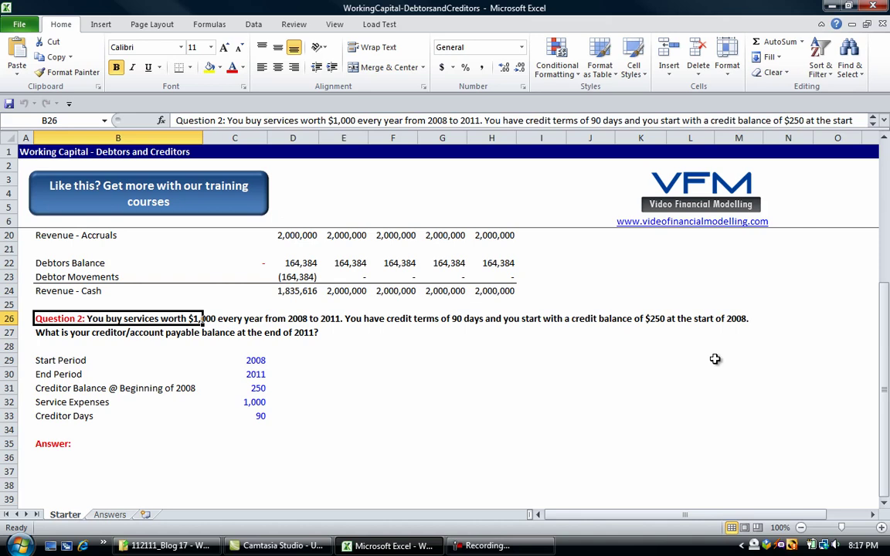
pyautogui.press('Right')
pyautogui.press('Right')
pyautogui.press('Right')
pyautogui.press('Right')
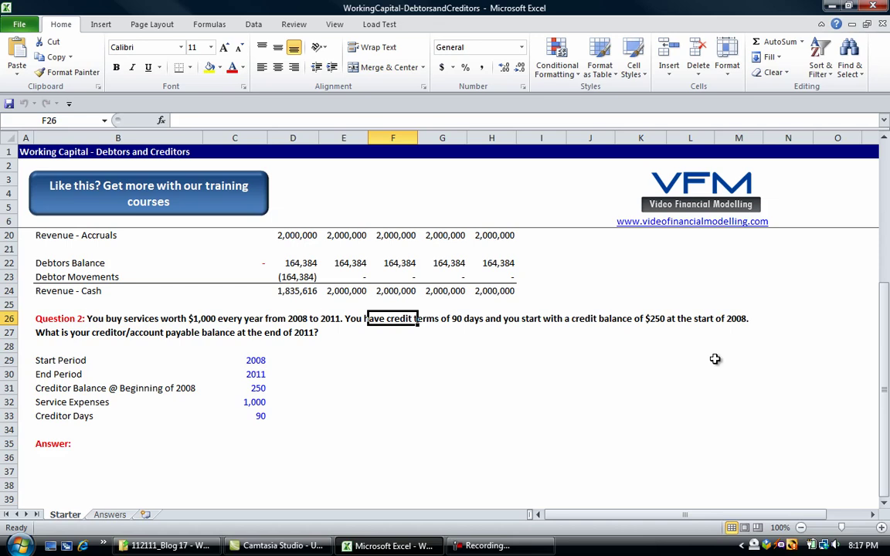
pyautogui.press('Right')
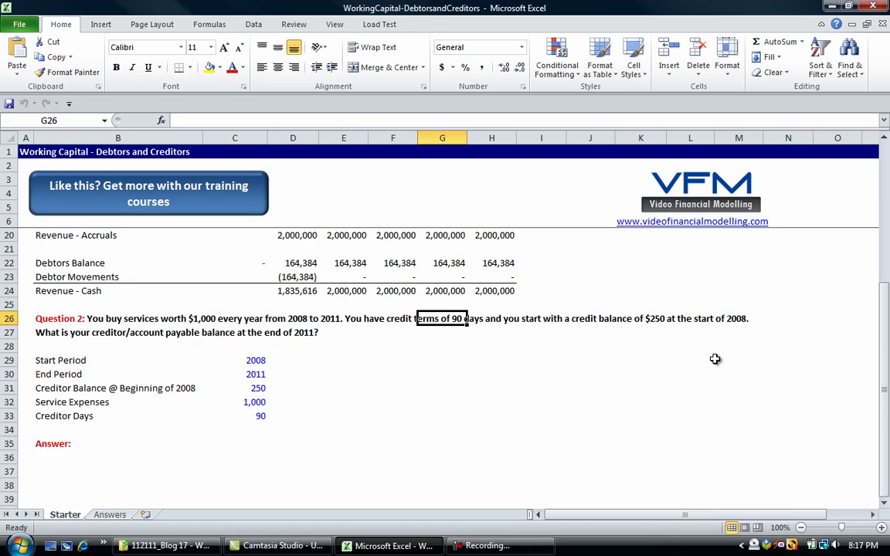
pyautogui.press('Down')
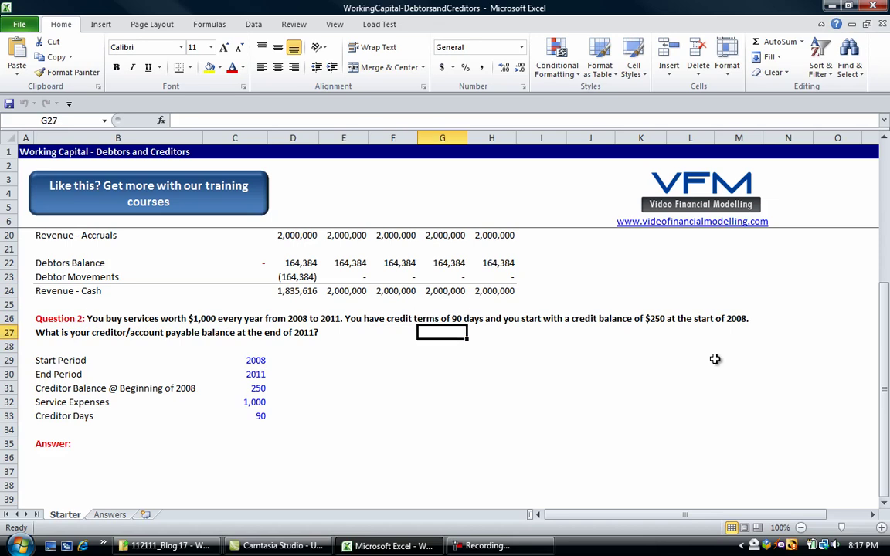
pyautogui.press('Left')
pyautogui.press('Left')
pyautogui.press('Left')
pyautogui.press('Left')
pyautogui.press('Left')
pyautogui.press('Left')
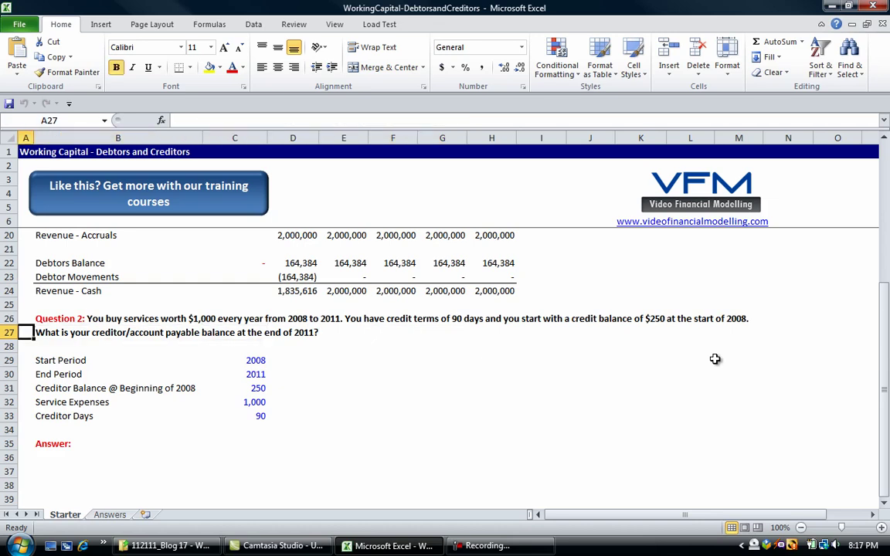
pyautogui.press('Right')
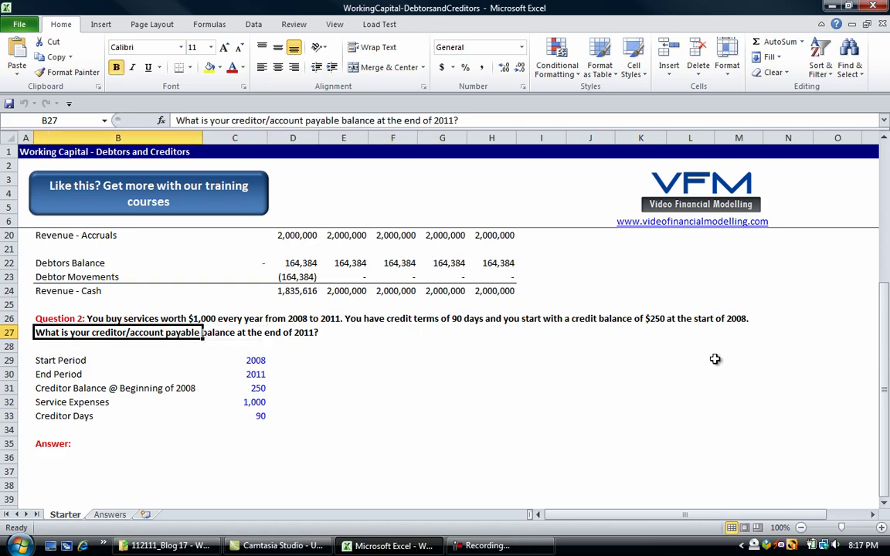
pyautogui.press('Right')
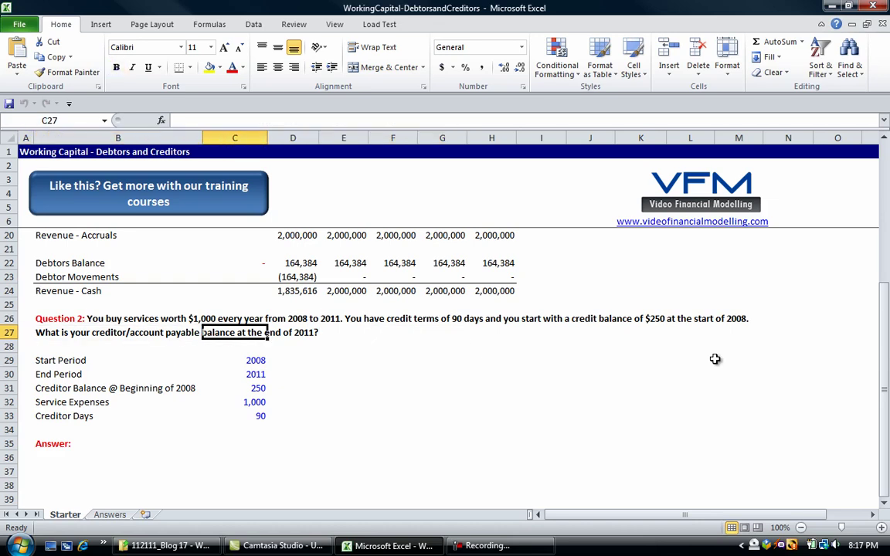
pyautogui.press('Right')
pyautogui.press('Right')
pyautogui.press('Right')
# Step: Label cell B37 below the Question 2 answer heading as Year
pyautogui.press('Down')
pyautogui.press('Down')
pyautogui.press('Down')
pyautogui.press('Down')
pyautogui.press('Down')
pyautogui.press('Down')
pyautogui.press('Down')
pyautogui.press('Down')
pyautogui.press('Down')
pyautogui.press('Down')
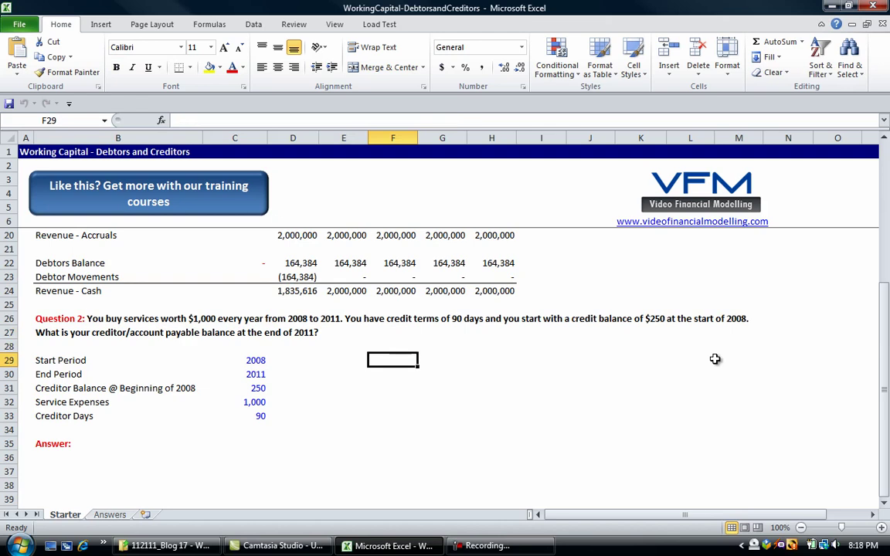
pyautogui.press('Left')
pyautogui.press('Left')
pyautogui.press('Left')
pyautogui.press('Left')
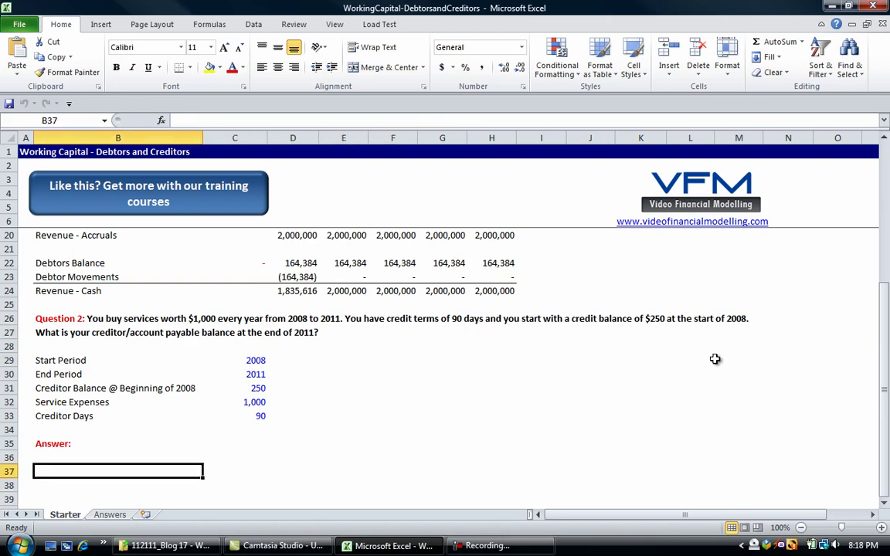
pyautogui.write('Year')
pyautogui.press('Return')
pyautogui.press('Up')
pyautogui.press('Right')
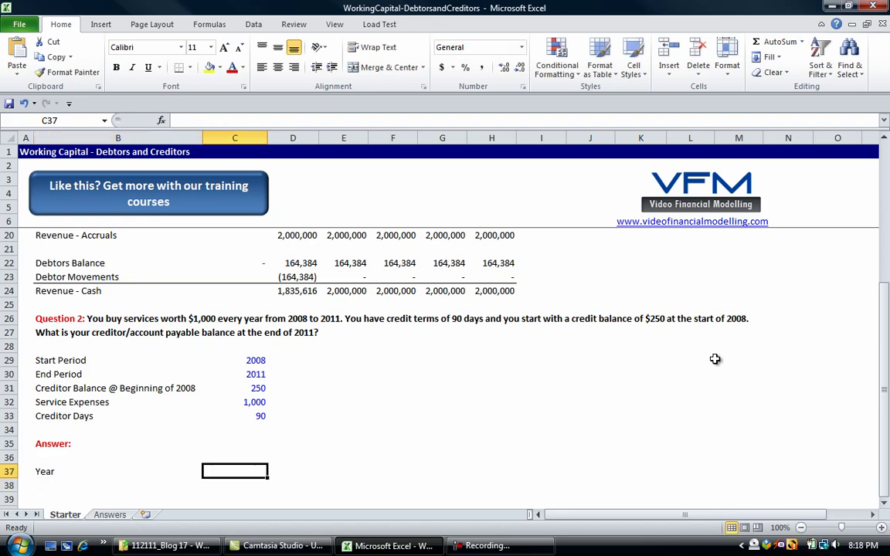
# Step: Link the first year in D37 to the start period in C29
pyautogui.press('Right')
pyautogui.write('=')
pyautogui.press('Left')
pyautogui.press('Up')
pyautogui.press('Up')
pyautogui.press('Up')
pyautogui.press('Up')
pyautogui.press('Up')
pyautogui.press('Up')
pyautogui.press('Up')
pyautogui.press('Up')
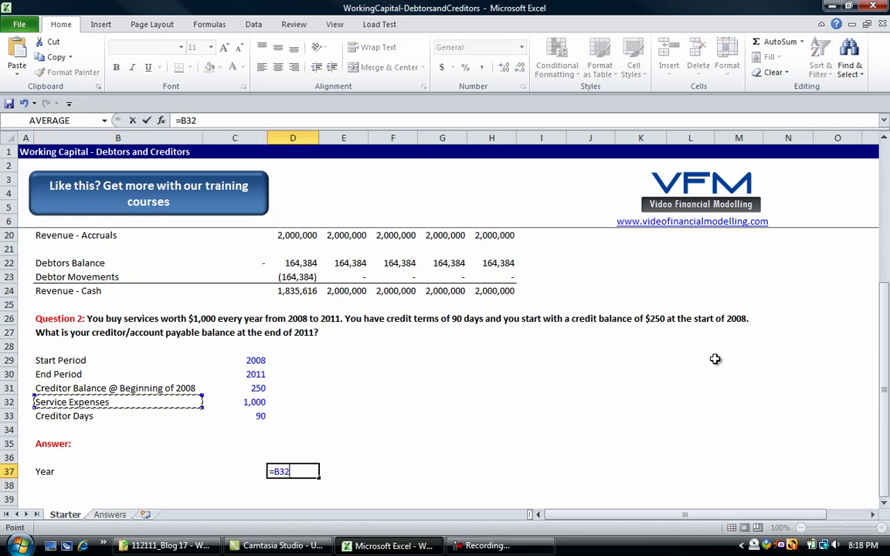
pyautogui.press('Return')
# Step: Enter =D37+1 in E37 for the following year and fill the formula across to G37
pyautogui.press('Up')
pyautogui.press('Right')
pyautogui.write('=')
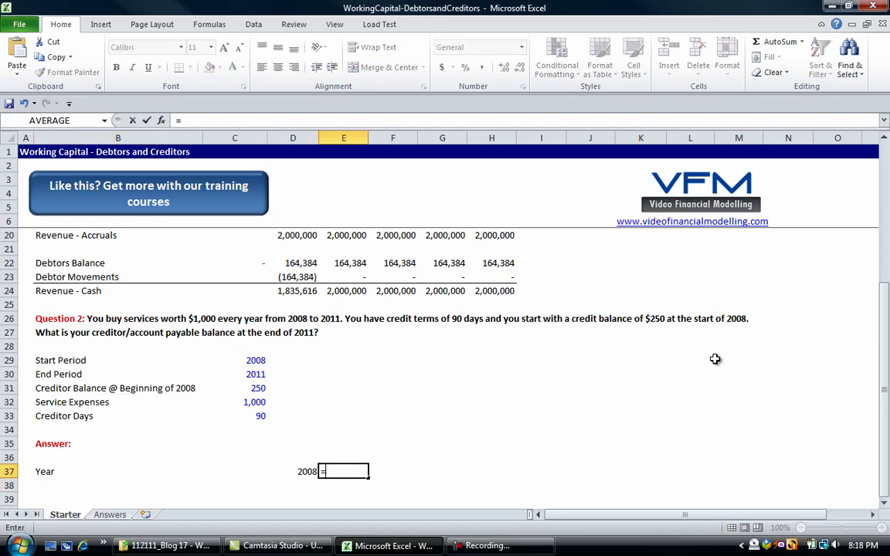
pyautogui.press('Left')
pyautogui.write('+1')
pyautogui.press('Return')
pyautogui.press('Up')
pyautogui.hotkey('shift', 'Right')
pyautogui.hotkey('shift', 'Right')
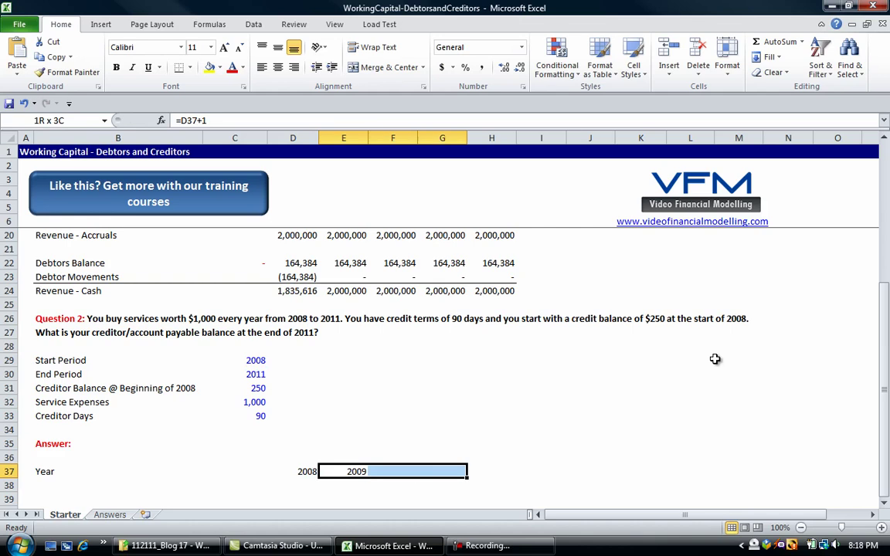
pyautogui.hotkey('ctrl', 'r')
# Step: Format the year row B37:G37 as a heading with dark blue fill and white text
pyautogui.press('Right')
pyautogui.press('Right')
pyautogui.hotkey('shift', 'Left')
pyautogui.hotkey('shift', 'Left')
pyautogui.hotkey('shift', 'Left')
pyautogui.hotkey('shift', 'Left')
pyautogui.hotkey('shift', 'Left')
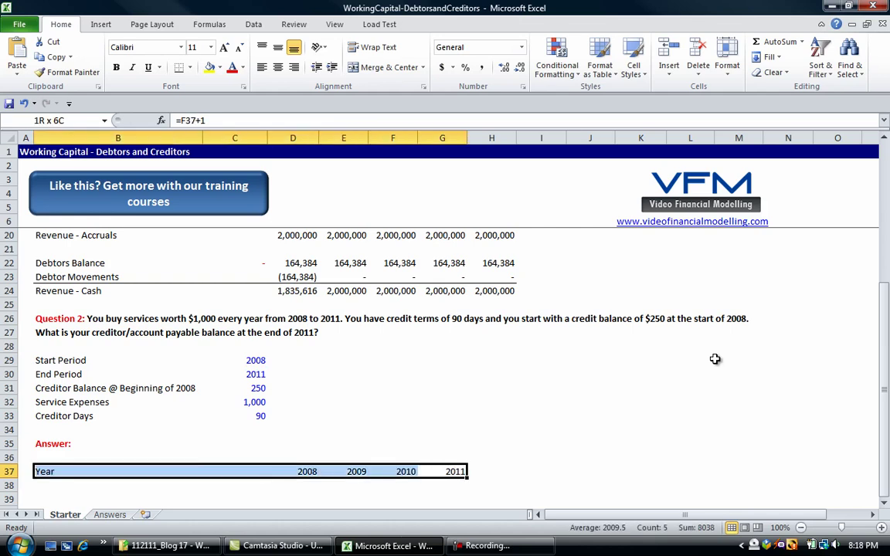
pyautogui.press('F4')
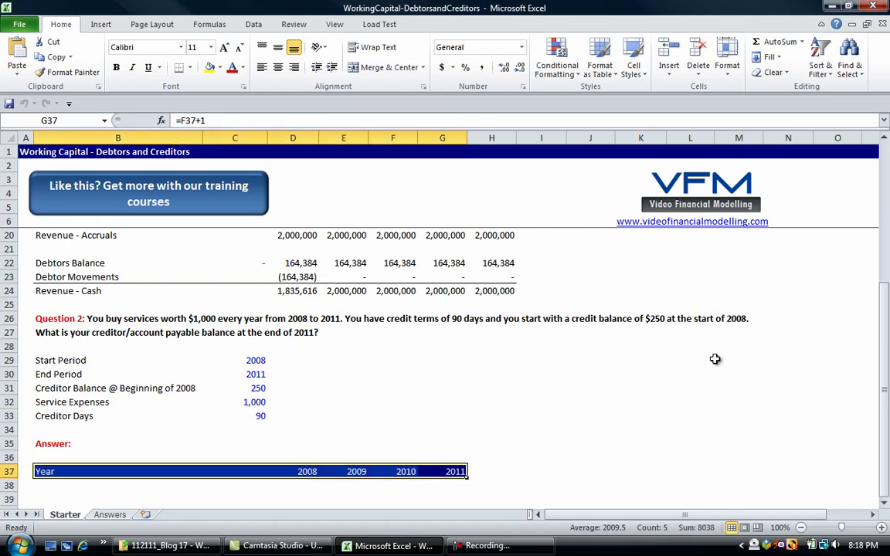
# Step: Label cell B39 as Service Expenses - Accruals
pyautogui.press('Down')
pyautogui.press('Left')
pyautogui.press('Down')
pyautogui.press('Down')
pyautogui.press('Down')
pyautogui.press('Up')
pyautogui.press('Left')
pyautogui.press('Left')
pyautogui.press('Left')
pyautogui.press('Up')
pyautogui.press('Left')
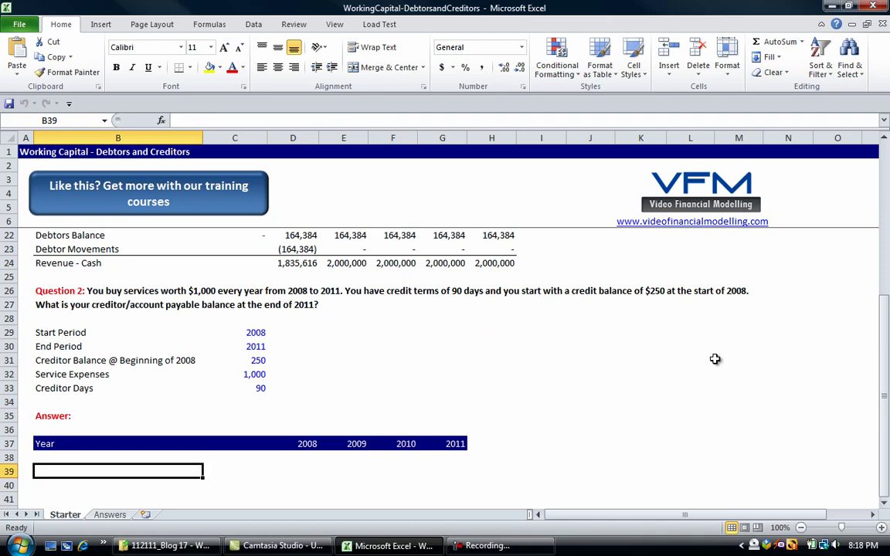
pyautogui.write('Ser')
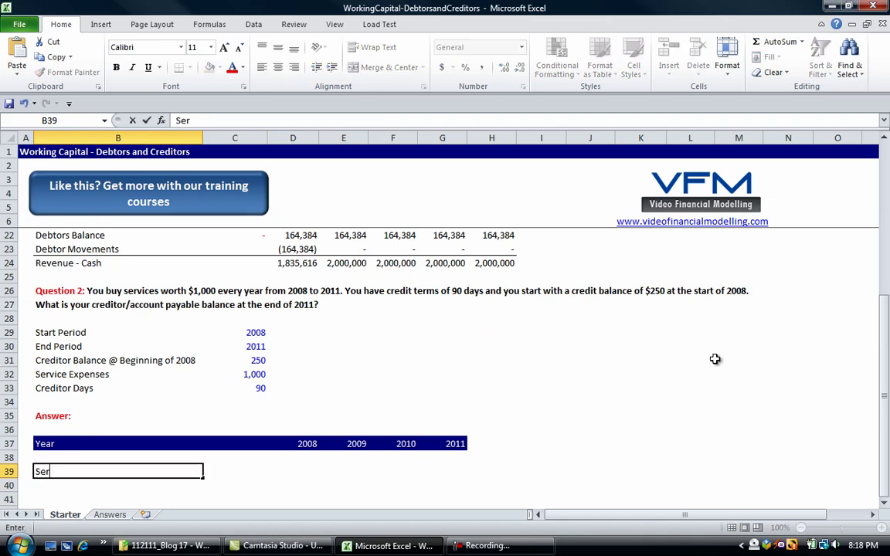
pyautogui.write('vice Expens')
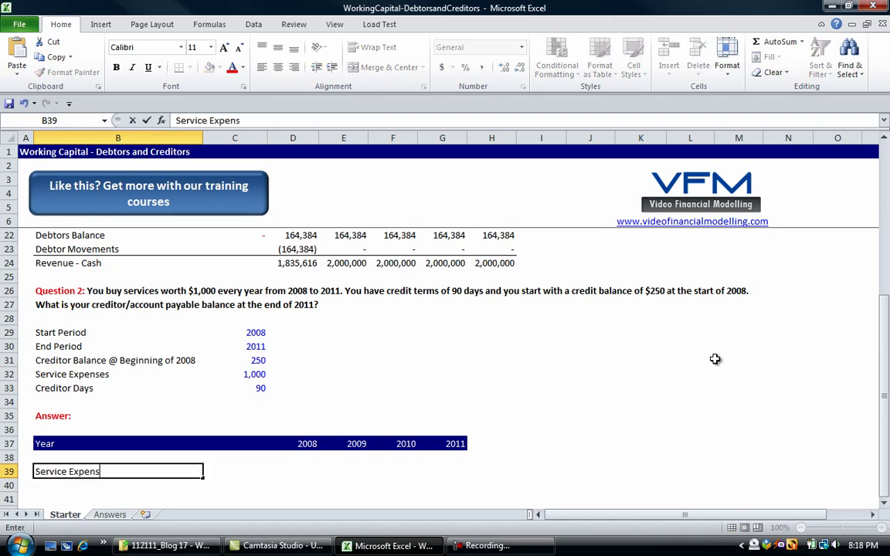
pyautogui.write('es - Accruals')
pyautogui.press('Return')
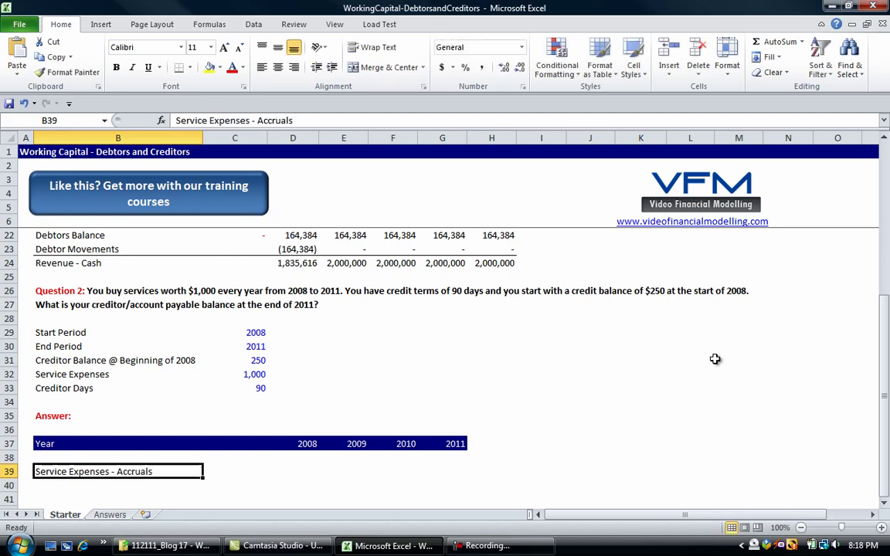
# Step: Link the 2008 service expenses in D39 to the assumption with the absolute reference =$C$32
pyautogui.press('Right')
pyautogui.press('Right')
pyautogui.write('=')
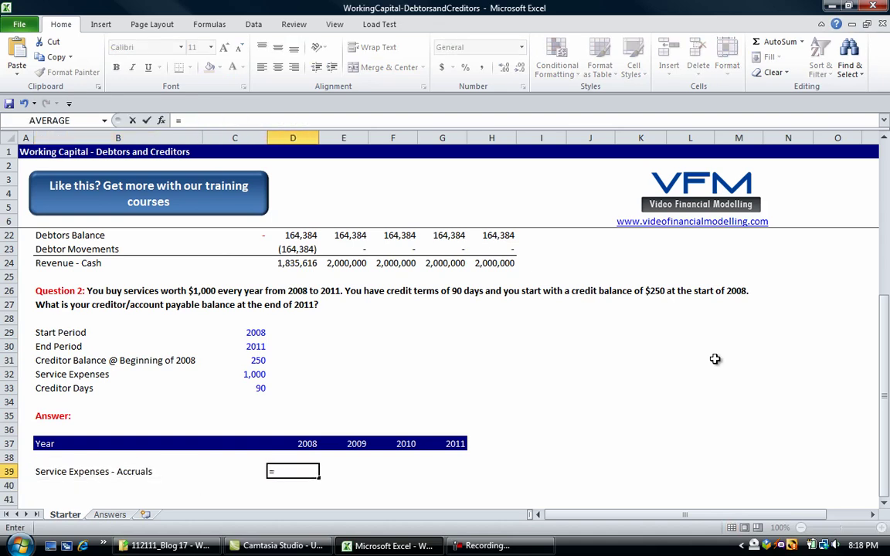
pyautogui.press('Left')
pyautogui.press('Up')
pyautogui.press('Up')
pyautogui.press('Up')
pyautogui.press('Up')
pyautogui.press('Up')
pyautogui.press('Up')
pyautogui.press('Up')
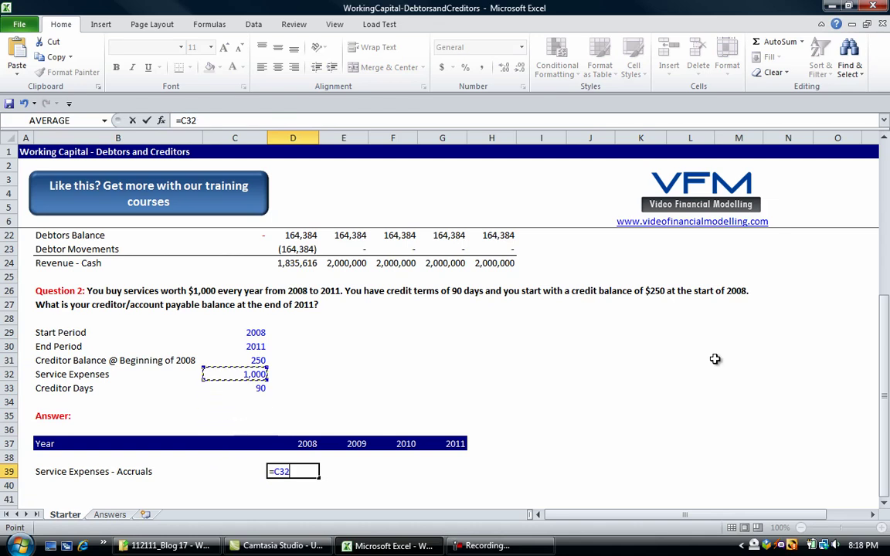
pyautogui.press('F4')
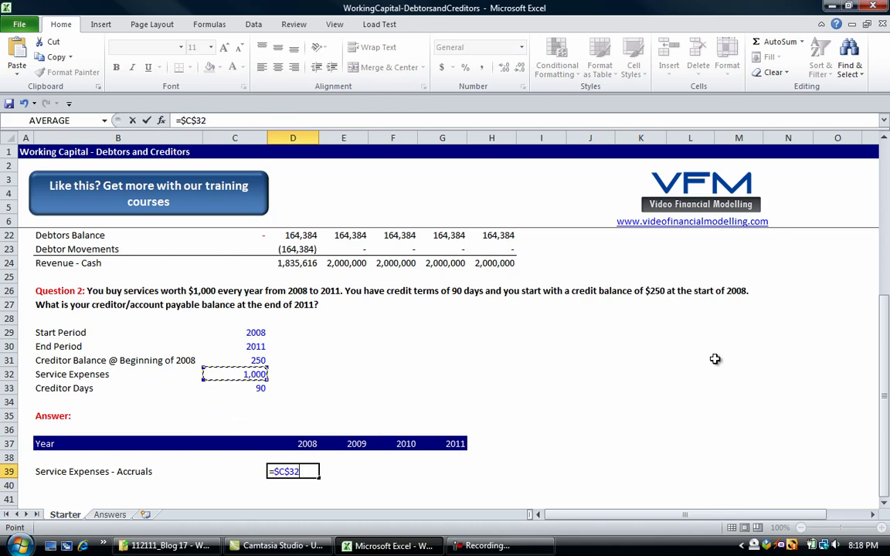
pyautogui.press('Return')
# Step: Fill the 2008 service expenses formula across D39:G39 for the years through 2011
pyautogui.press('Up')
pyautogui.press('Right')
pyautogui.press('Left')
pyautogui.hotkey('shift', 'Right')
pyautogui.hotkey('shift', 'Right')
pyautogui.hotkey('shift', 'Right')
pyautogui.hotkey('shift', 'Right')
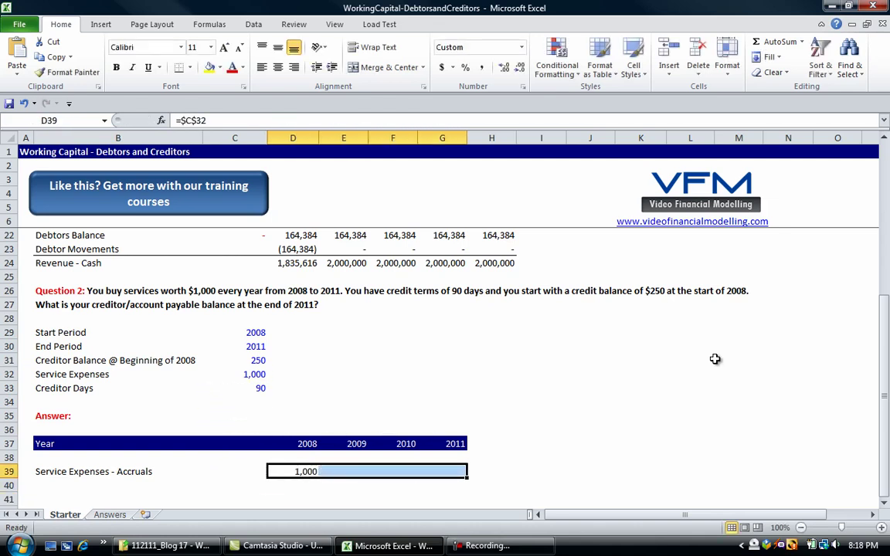
pyautogui.hotkey('ctrl', 'r')
# Step: Examine the rows of Question 1's debtors table as the model for the row below Service Expenses - Accruals
pyautogui.press('Down')
pyautogui.press('Left')
pyautogui.press('Down')
pyautogui.press('Left')
pyautogui.press('Left')
pyautogui.press('Down')
pyautogui.press('Down')
pyautogui.press('Right')
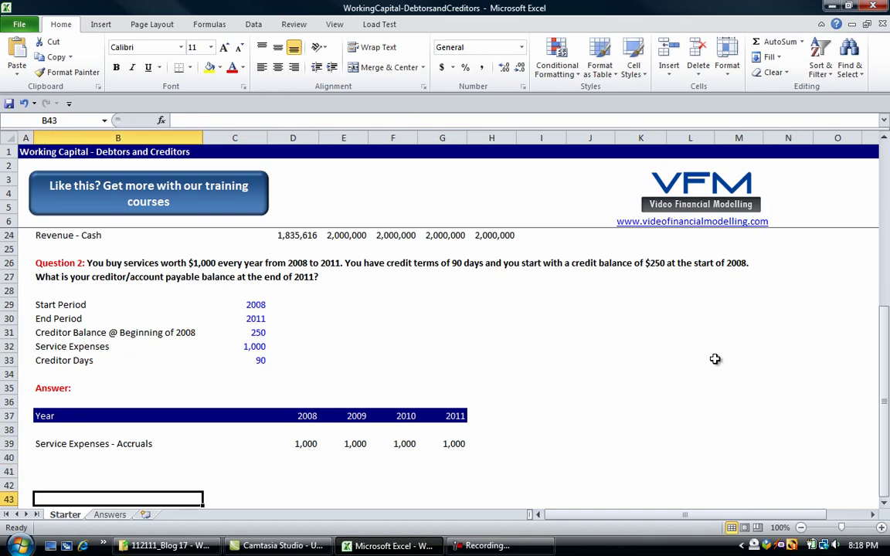
pyautogui.press('Up')
pyautogui.press('Up')
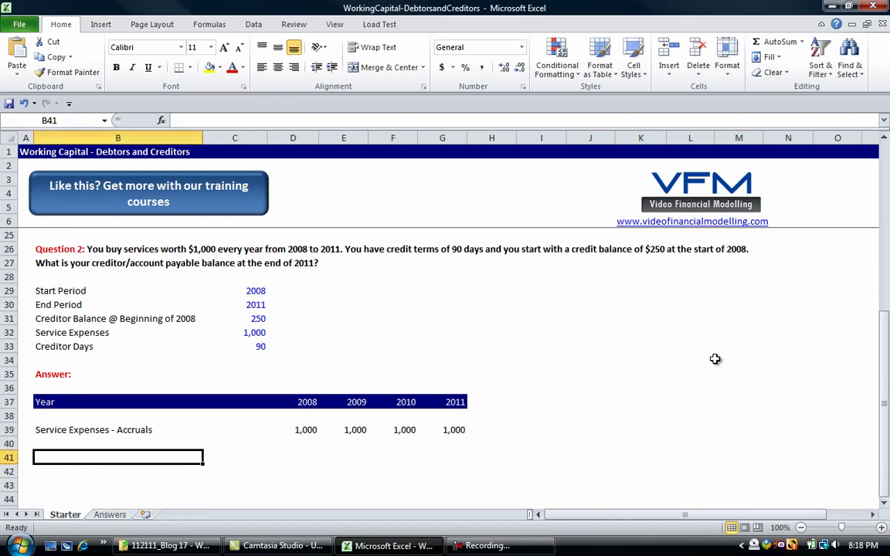
pyautogui.press('Up')
pyautogui.press('Up')
pyautogui.press('Up')
pyautogui.press('Up')
pyautogui.press('Up')
pyautogui.press('Up')
pyautogui.press('Up')
pyautogui.press('Up')
pyautogui.press('Up')
pyautogui.press('Up')
pyautogui.press('Up')
pyautogui.press('Up')
pyautogui.press('Up')
pyautogui.press('Up')
pyautogui.press('Up')
pyautogui.press('Up')
pyautogui.press('Up')
pyautogui.press('Up')
pyautogui.press('Up')
pyautogui.press('Up')
pyautogui.press('Down')
pyautogui.press('Down')
pyautogui.press('Down')
pyautogui.press('Down')
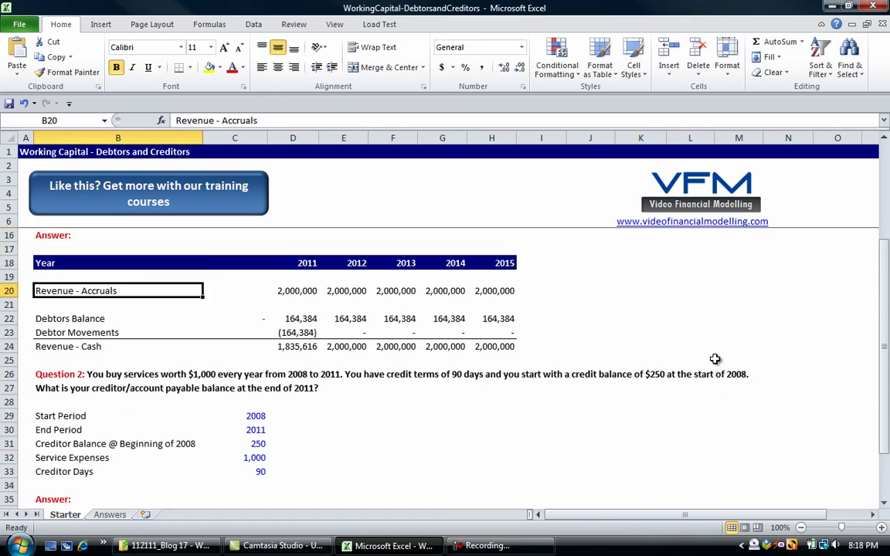
pyautogui.press('Down')
pyautogui.press('Down')
pyautogui.press('Down')
pyautogui.press('Down')
pyautogui.press('Down')
pyautogui.press('Down')
pyautogui.press('Down')
pyautogui.press('Down')
pyautogui.press('Down')
pyautogui.press('Down')
pyautogui.press('Down')
pyautogui.press('Down')
pyautogui.press('Down')
pyautogui.press('Down')
pyautogui.press('Down')
pyautogui.press('Down')
pyautogui.press('Down')
pyautogui.press('Down')
pyautogui.press('Down')
pyautogui.press('Down')
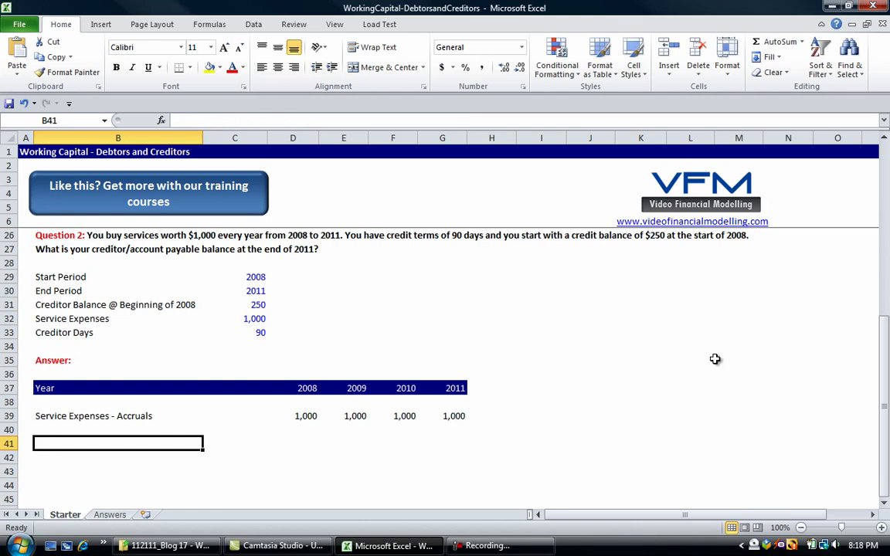
# Step: Label cell B41 as Creditor Balance
pyautogui.write('Creditor ')
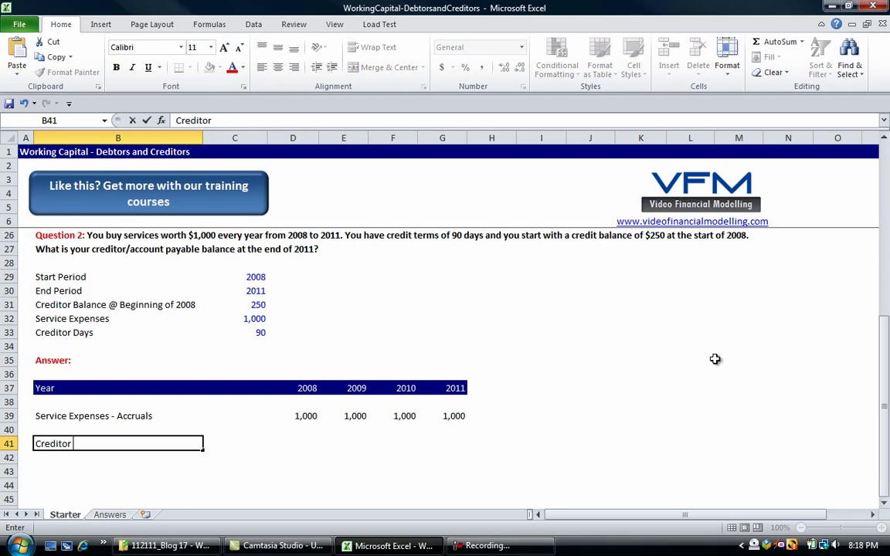
pyautogui.write('Balance')
pyautogui.hotkey('ctrl', 'Return')
# Step: Calculate the 2008 creditor balance in D41 from service expenses and creditor days with =D39*C33/365
pyautogui.press('Right')
pyautogui.press('Right')
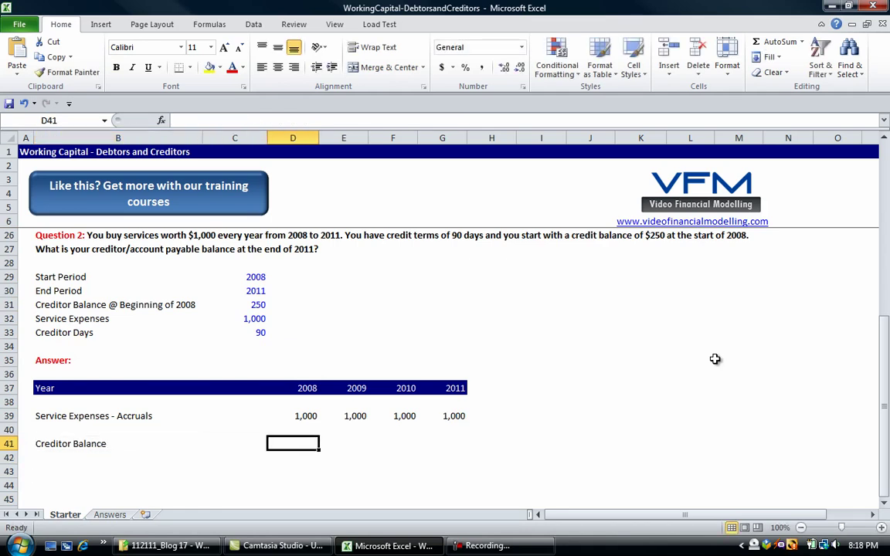
pyautogui.write('=')
pyautogui.press('Up')
pyautogui.press('Up')
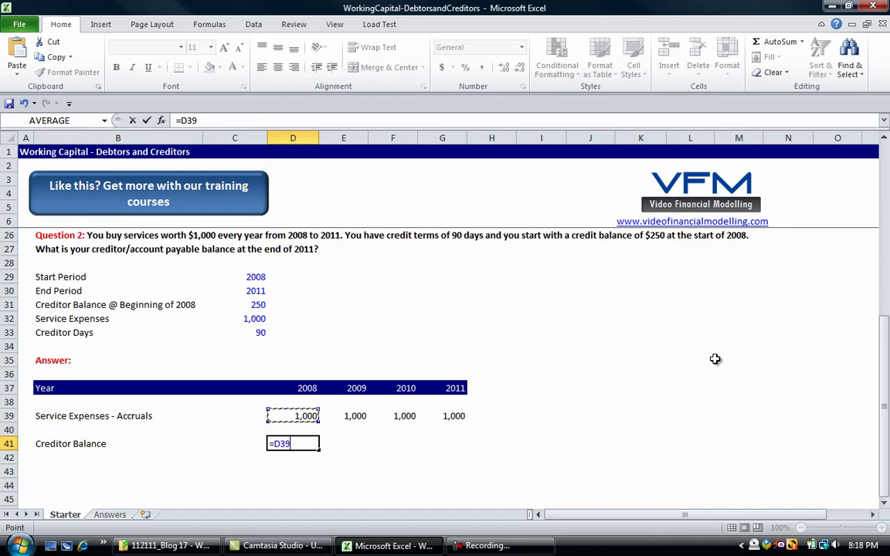
pyautogui.write('*')
pyautogui.press('Left')
pyautogui.press('Up')
pyautogui.press('Up')
pyautogui.press('Up')
pyautogui.press('Up')
pyautogui.press('Up')
pyautogui.press('Up')
pyautogui.press('Up')
pyautogui.press('Up')
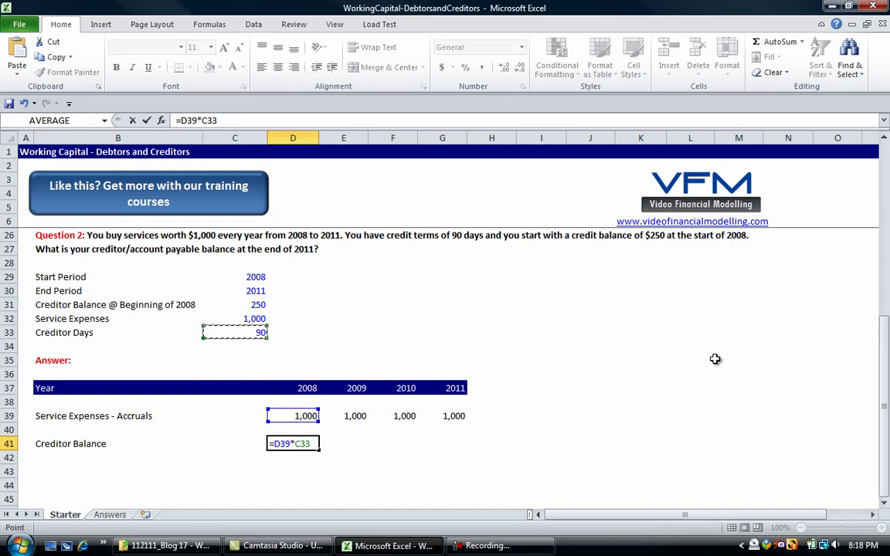
pyautogui.write('/365')
pyautogui.press('Return')
pyautogui.press('Up')
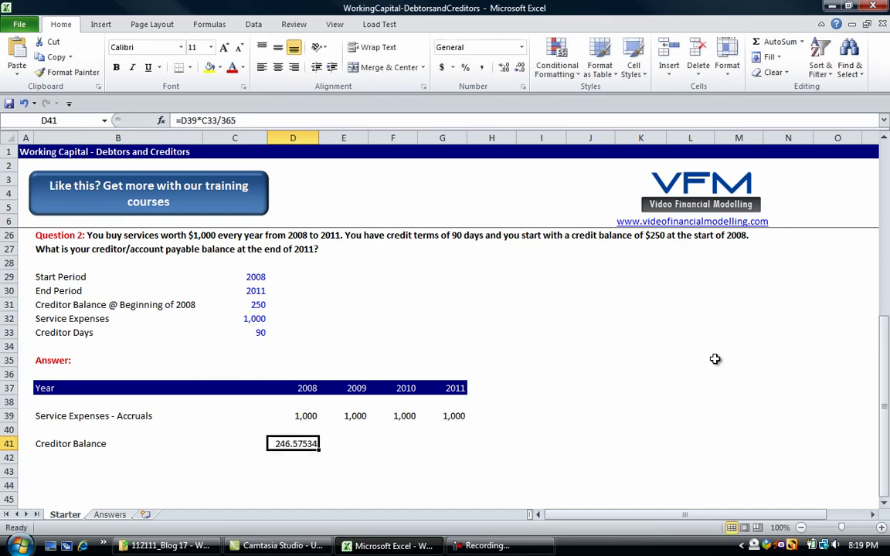
# Step: Format the 2008 creditor balance in D41 as a number without decimals
pyautogui.hotkey('ctrl', 'shift', '1')
pyautogui.press('Up')
pyautogui.press('Up')
pyautogui.press('Up')
pyautogui.press('Up')
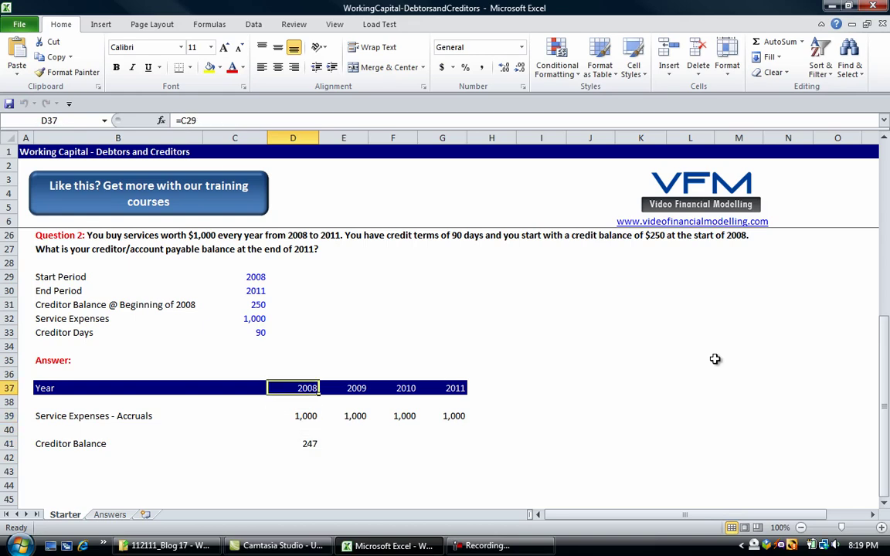
pyautogui.press('Down')
pyautogui.press('Down')
pyautogui.press('Down')
pyautogui.press('Down')
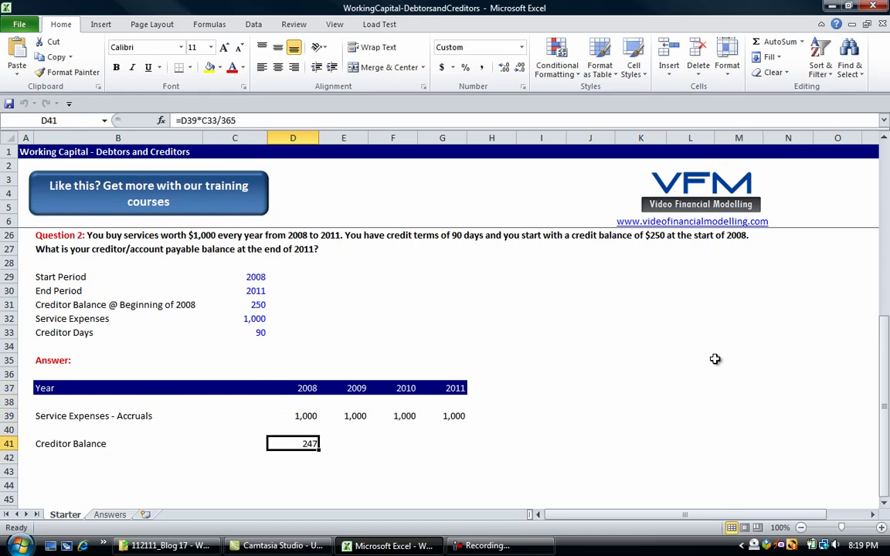
# Step: Try to fill the 2008 creditor balance formula across D41:G41 for the years through 2011
pyautogui.hotkey('shift', 'Right')
pyautogui.hotkey('shift', 'Right')
pyautogui.hotkey('shift', 'Right')
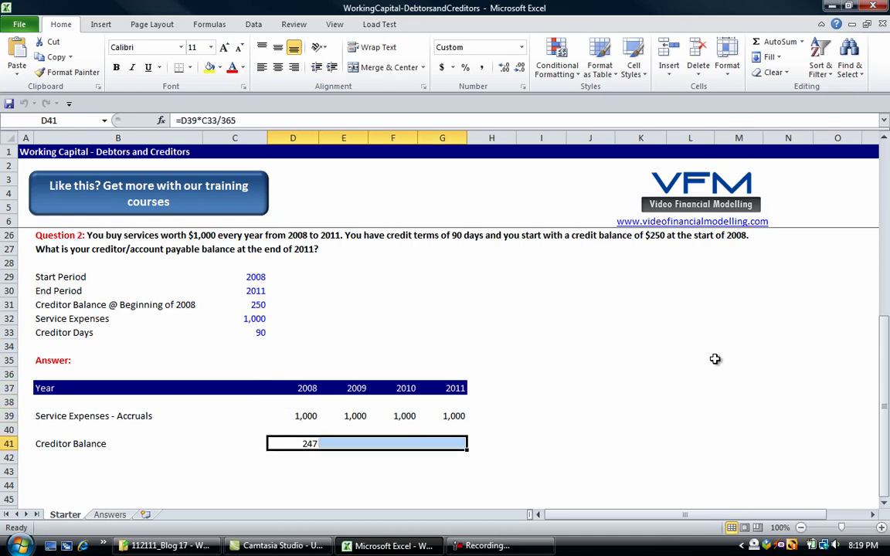
pyautogui.press('Right')
pyautogui.press('Right')
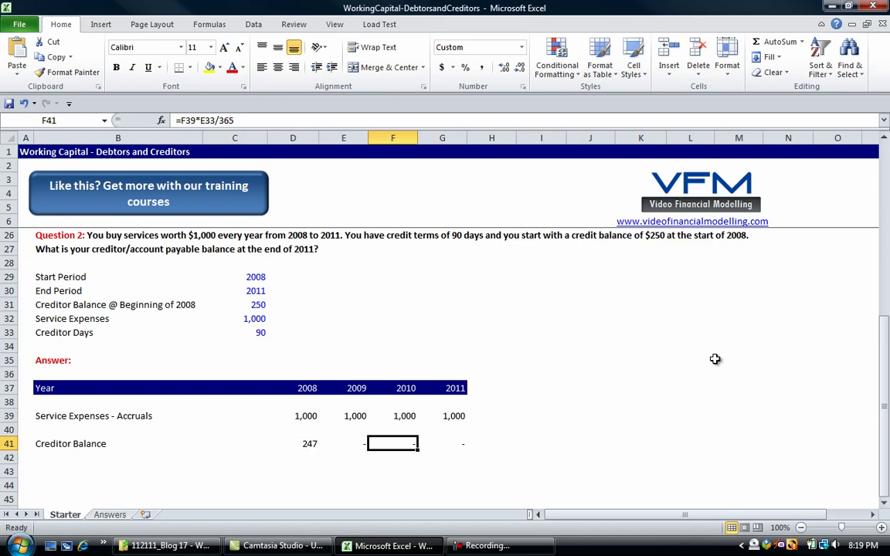
# Step: Make the creditor days reference in D41 absolute, giving =D39*$C$33/365, and fill the formula across D41:G41
pyautogui.press('Left')
pyautogui.press('Left')
pyautogui.press('F2')
pyautogui.press('Return')
pyautogui.press('Right')
pyautogui.press('Up')
pyautogui.press('Left')
pyautogui.press('F2')
pyautogui.press('Left')
pyautogui.press('Left')
pyautogui.press('Left')
pyautogui.press('Left')
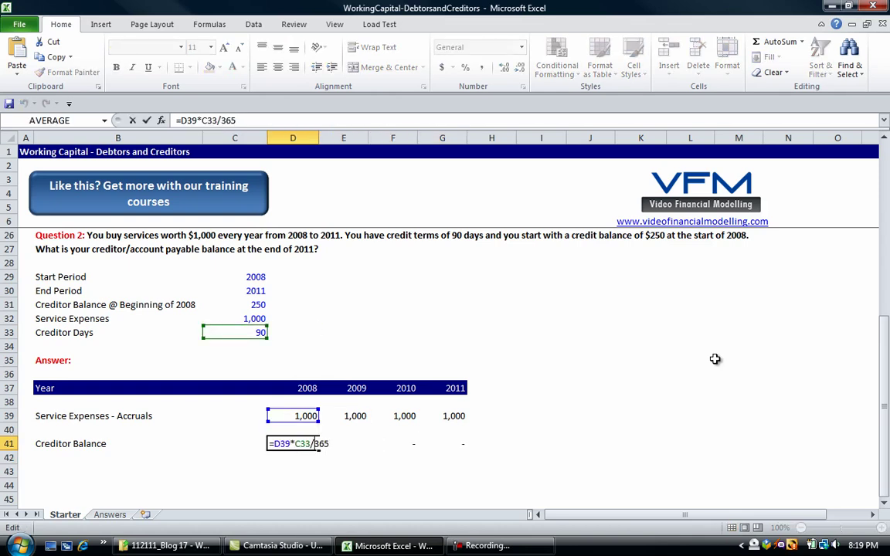
pyautogui.press('F4')
pyautogui.press('Return')
pyautogui.press('Up')
pyautogui.hotkey('shift', 'Right')
pyautogui.hotkey('shift', 'Right')
pyautogui.hotkey('shift', 'Right')
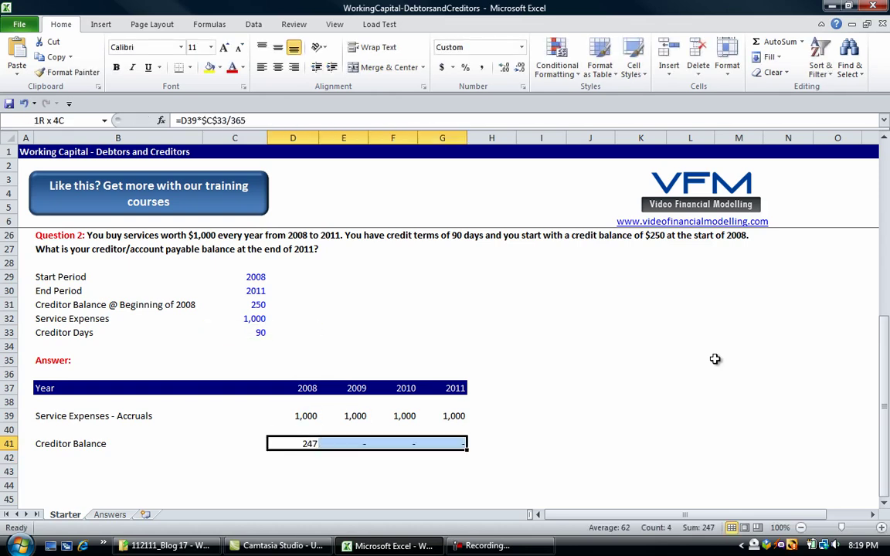
pyautogui.hotkey('ctrl', 'r')
pyautogui.press('Right')
pyautogui.press('Right')
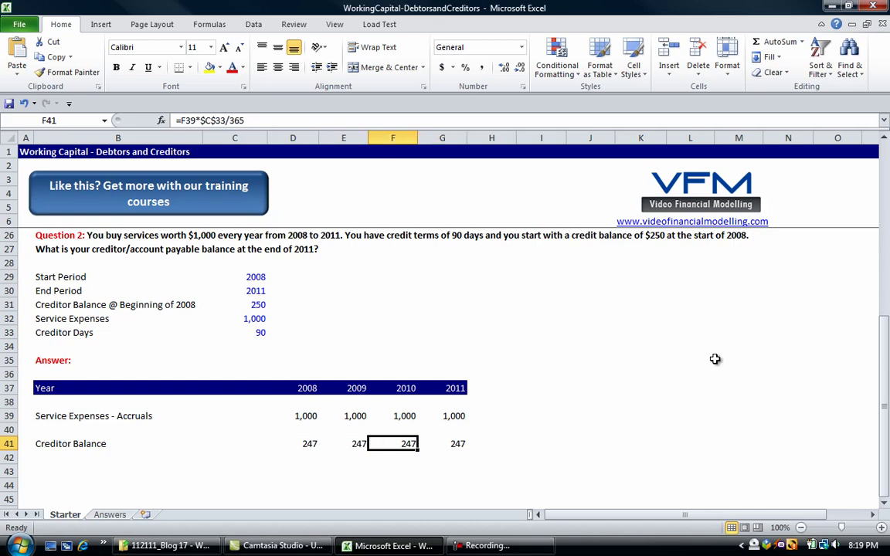
# Step: Turn the 2008 service expenses in D39 into a negative amount with =$C$32*-1
pyautogui.press('Left')
pyautogui.press('Left')
pyautogui.press('Left')
pyautogui.press('Left')
pyautogui.press('Right')
pyautogui.press('Right')
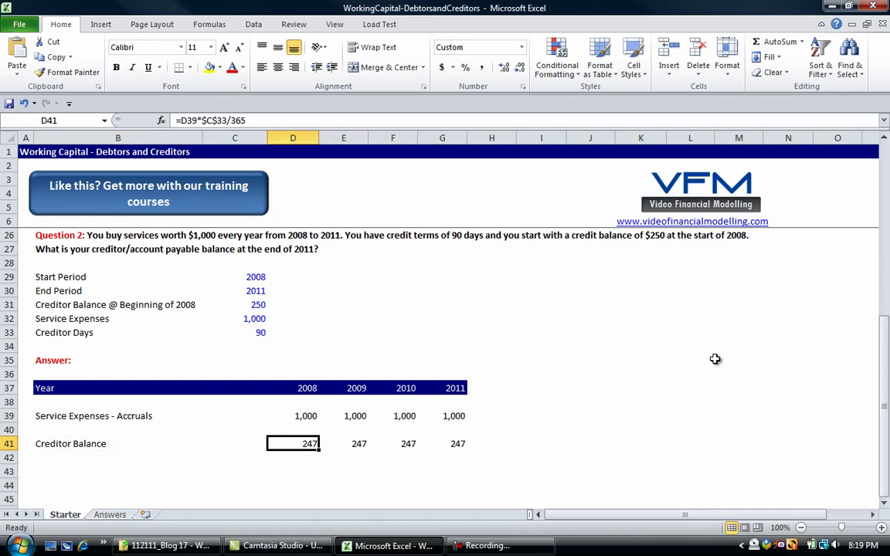
pyautogui.press('Up')
pyautogui.press('Up')
pyautogui.write('=')
pyautogui.press('Left')
pyautogui.press('Up')
pyautogui.press('Up')
pyautogui.press('Up')
pyautogui.press('Up')
pyautogui.press('Up')
pyautogui.press('Up')
pyautogui.press('Up')
pyautogui.press('F4')
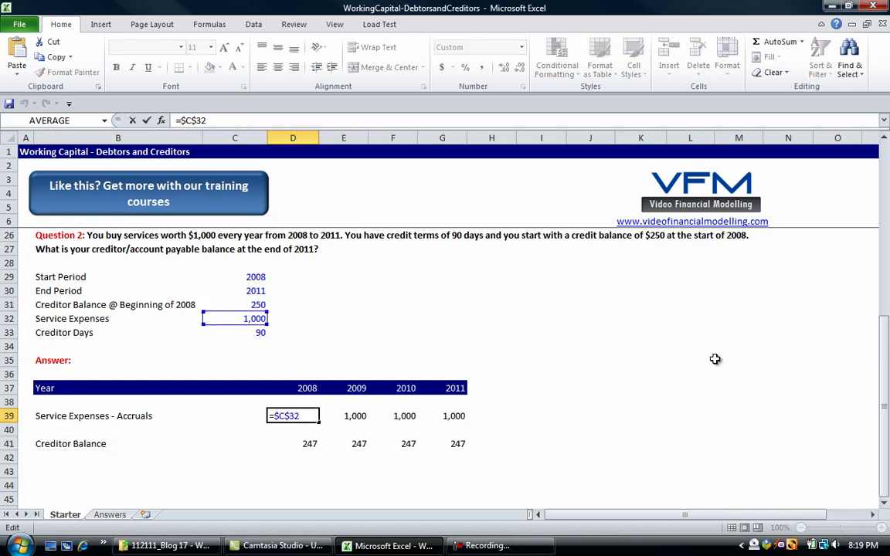
pyautogui.write('*-1')
pyautogui.press('Return')
# Step: Fill the negated service expenses formula from D39 across to G39
pyautogui.press('Up')
pyautogui.hotkey('shift', 'Right')
pyautogui.hotkey('shift', 'Right')
pyautogui.hotkey('shift', 'Right')
pyautogui.hotkey('ctrl', 'r')
# Step: Reverse the sign of the 2008 creditor balance in D41 by changing its formula to =-D39*$C$33/365
pyautogui.press('Down')
pyautogui.press('Down')
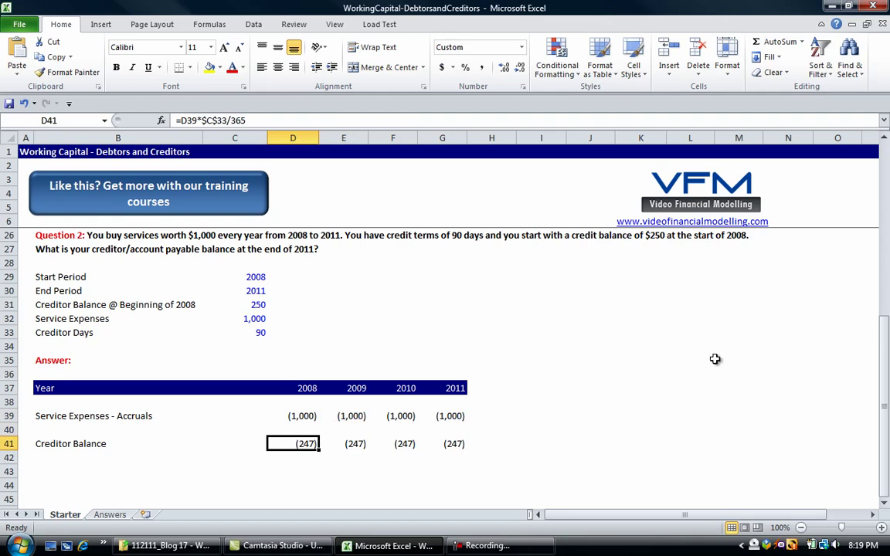
pyautogui.press('F2')
pyautogui.press('Home')
pyautogui.press('Right')
pyautogui.write('-')
pyautogui.press('Return')
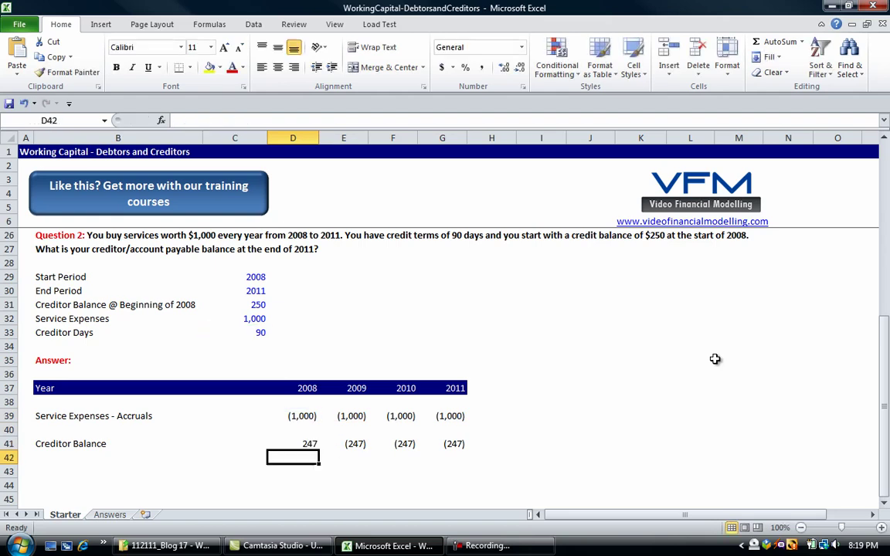
# Step: Fill the sign-reversed creditor balance formula from D41 across to G41
pyautogui.press('Up')
pyautogui.hotkey('shift', 'Right')
pyautogui.hotkey('shift', 'Right')
pyautogui.hotkey('shift', 'Right')
pyautogui.hotkey('ctrl', 'r')
pyautogui.press('Left')
pyautogui.press('Right')
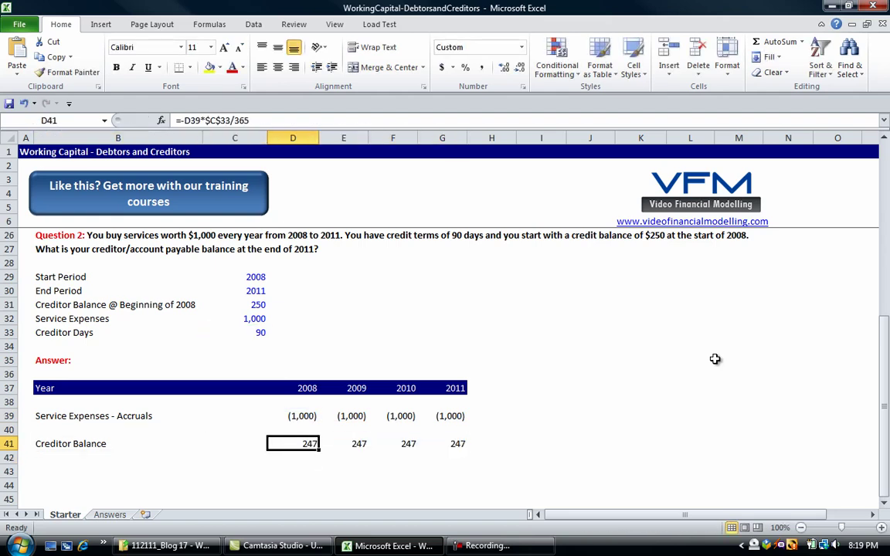
# Step: Enter the opening creditor balance in C41 with =C31 and colour its font red
pyautogui.press('Down')
pyautogui.press('Left')
pyautogui.press('Up')
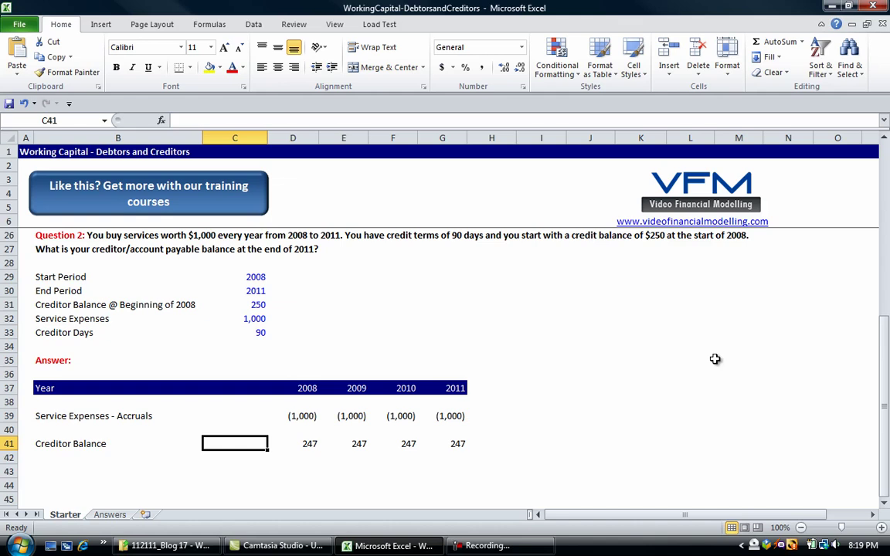
pyautogui.write('=')
pyautogui.press('Up')
pyautogui.press('Up')
pyautogui.press('Up')
pyautogui.press('Up')
pyautogui.press('Up')
pyautogui.press('Up')
pyautogui.press('Up')
pyautogui.press('Up')
pyautogui.press('Up')
pyautogui.press('Up')
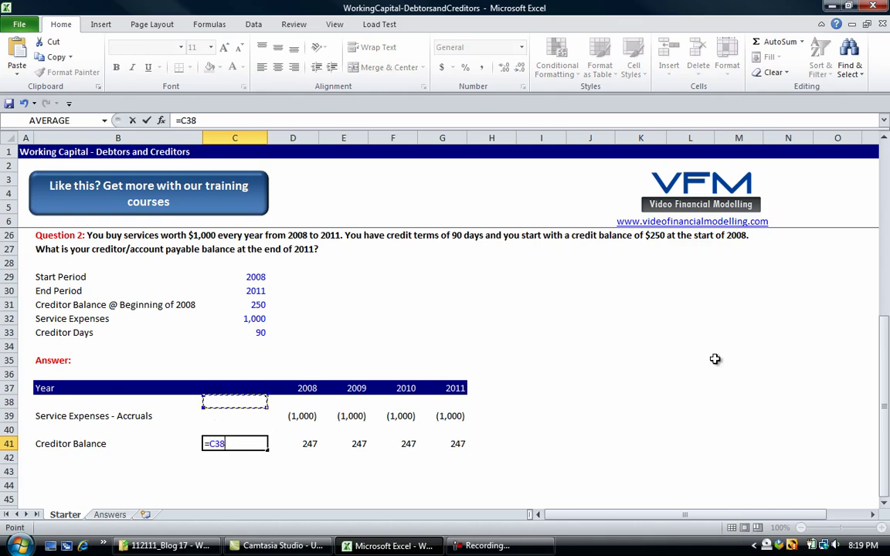
pyautogui.press('Return')
pyautogui.press('Up')
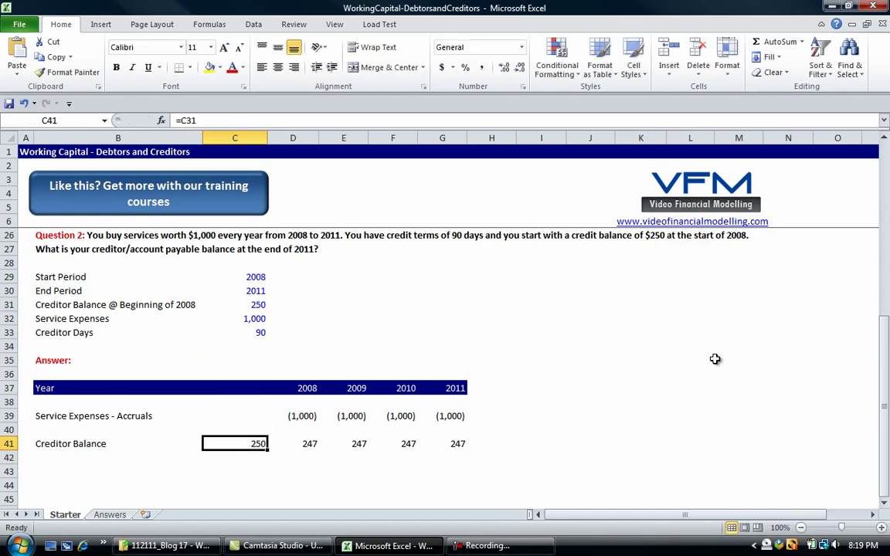
pyautogui.hotkey('ctrl', 'shift', 'r')
pyautogui.press('Right')
# Step: Label the row below Creditor Balance, in B42, as "Creditor Movements"
pyautogui.press('Home')
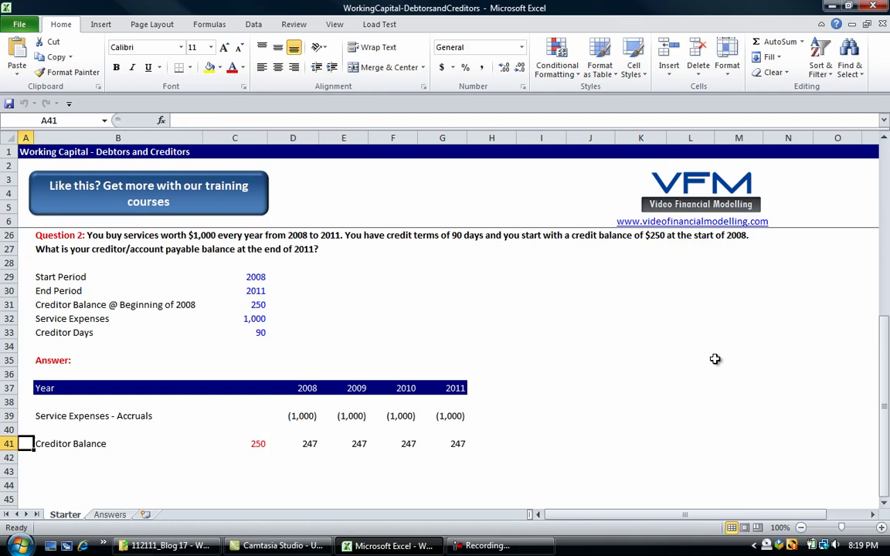
pyautogui.press('Right')
pyautogui.press('Down')
pyautogui.press('Down')
pyautogui.press('Down')
pyautogui.press('Down')
pyautogui.press('Down')
pyautogui.press('Down')
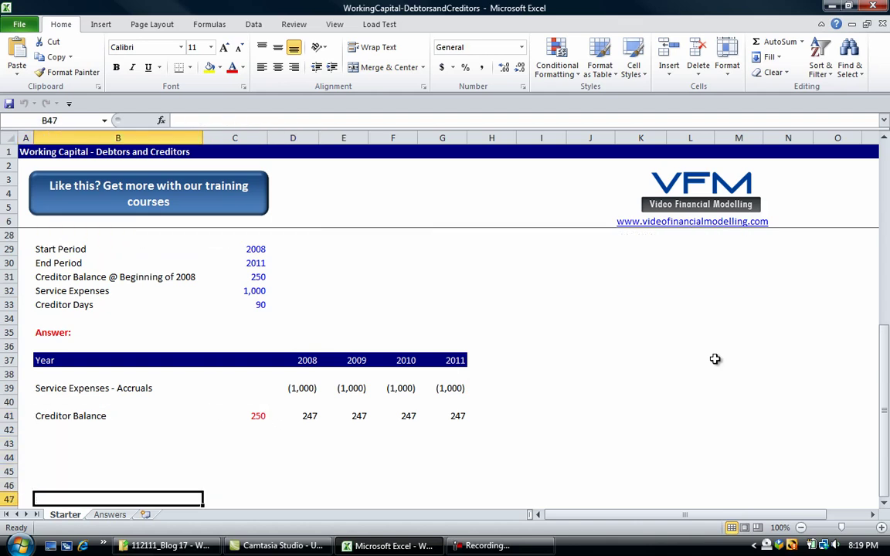
pyautogui.press('Up')
pyautogui.press('Up')
pyautogui.press('Up')
pyautogui.press('Up')
pyautogui.press('Up')
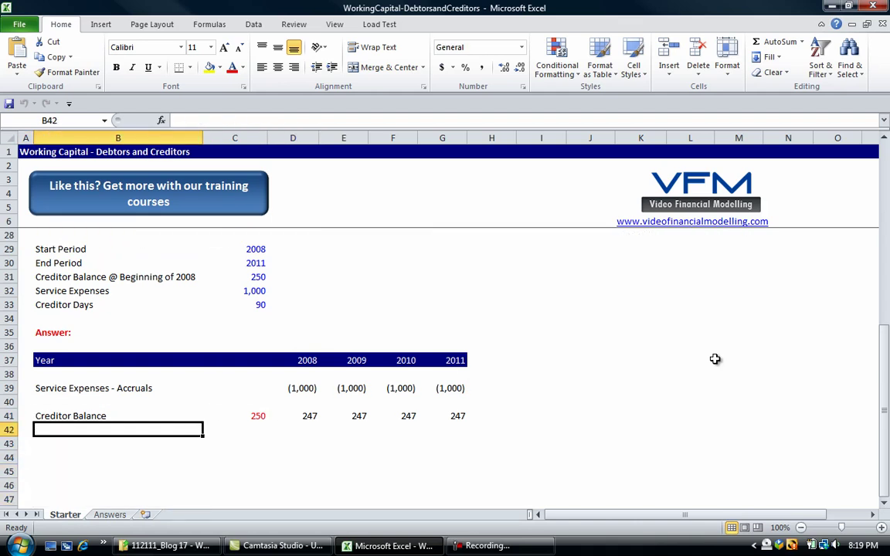
pyautogui.write('Creditor ')
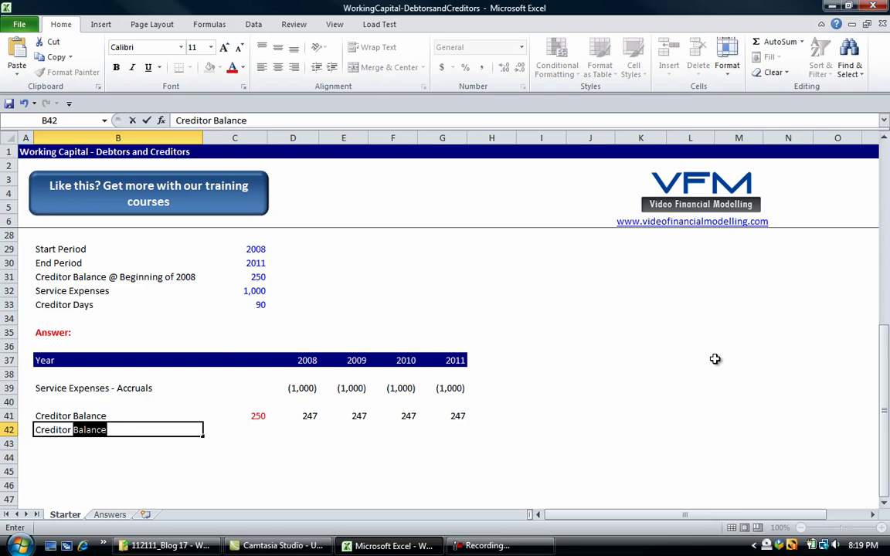
pyautogui.write('Movements')
pyautogui.press('Return')
# Step: Calculate the 2008 creditor movement in D42 with =D41-C41
pyautogui.press('Up')
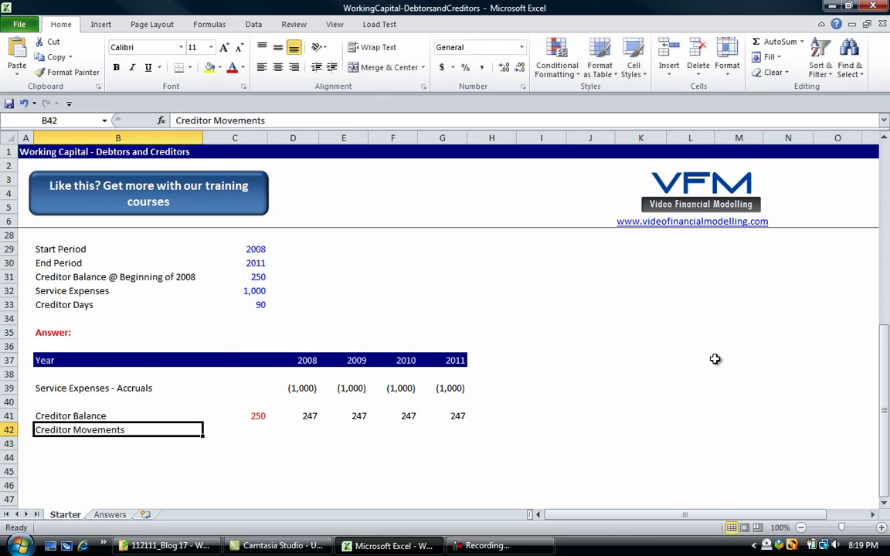
pyautogui.press('Right')
pyautogui.press('Right')
pyautogui.press('Right')
pyautogui.press('Left')
pyautogui.press('Left')
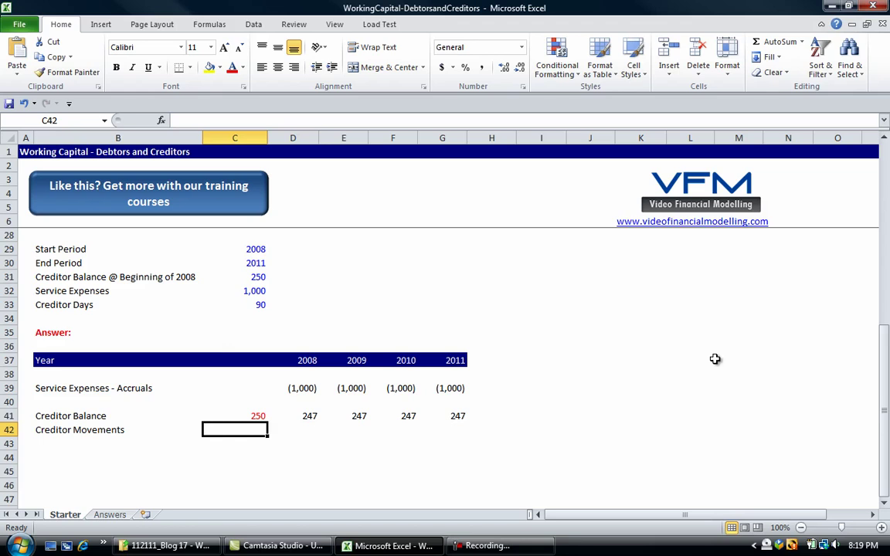
pyautogui.press('Right')
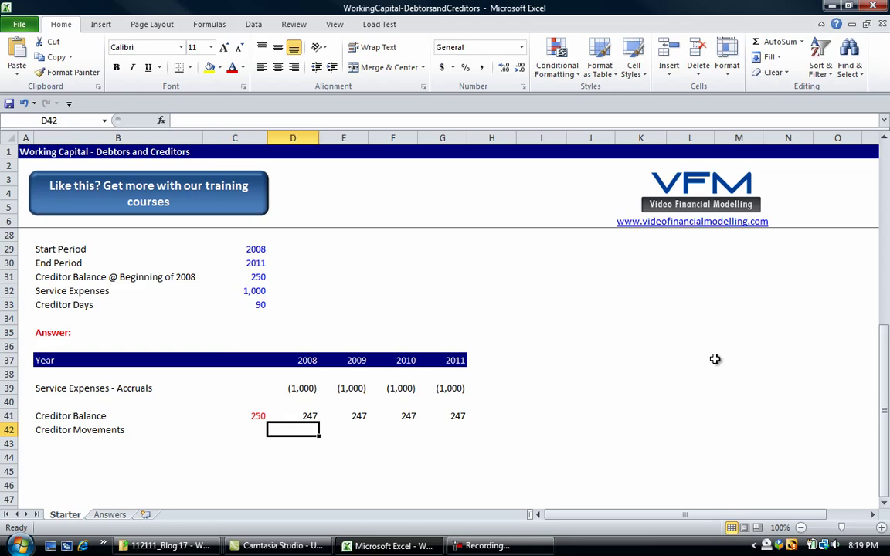
pyautogui.write('=')
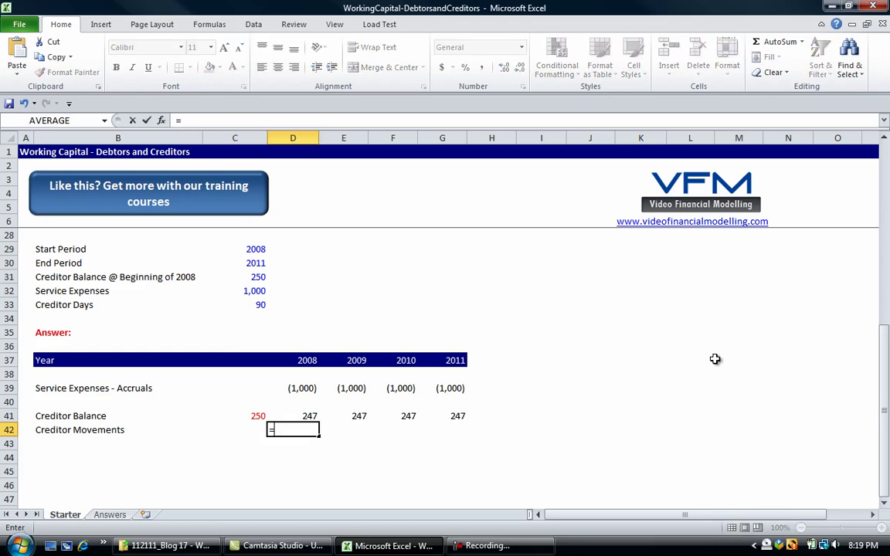
pyautogui.press('Up')
pyautogui.write('-')
pyautogui.press('Left')
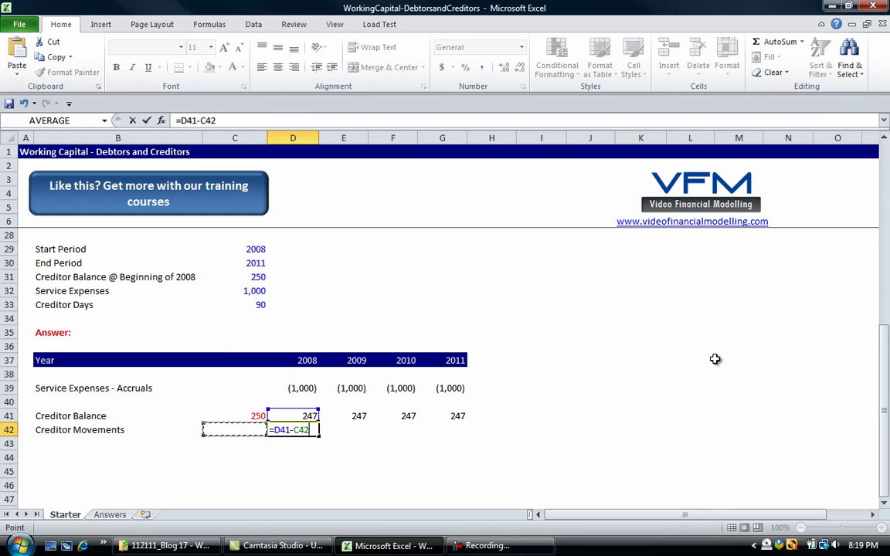
pyautogui.press('Up')
pyautogui.press('Return')
# Step: Fill the creditor movement formula from D42 across to G42
pyautogui.press('Up')
pyautogui.hotkey('shift', 'Right')
pyautogui.hotkey('shift', 'Right')
pyautogui.hotkey('shift', 'Right')
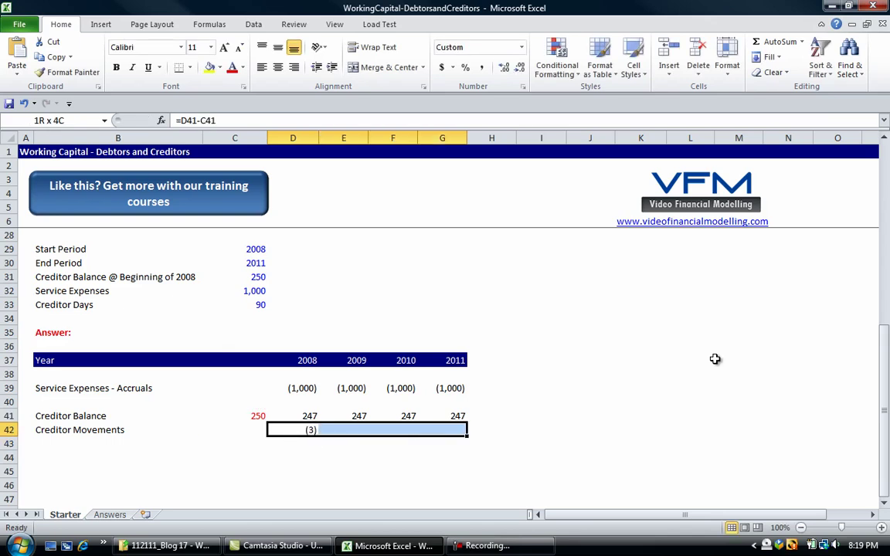
pyautogui.hotkey('ctrl', 'r')
# Step: Highlight the opening creditor balance in C41 with a yellow fill
pyautogui.press('Down')
pyautogui.press('Left')
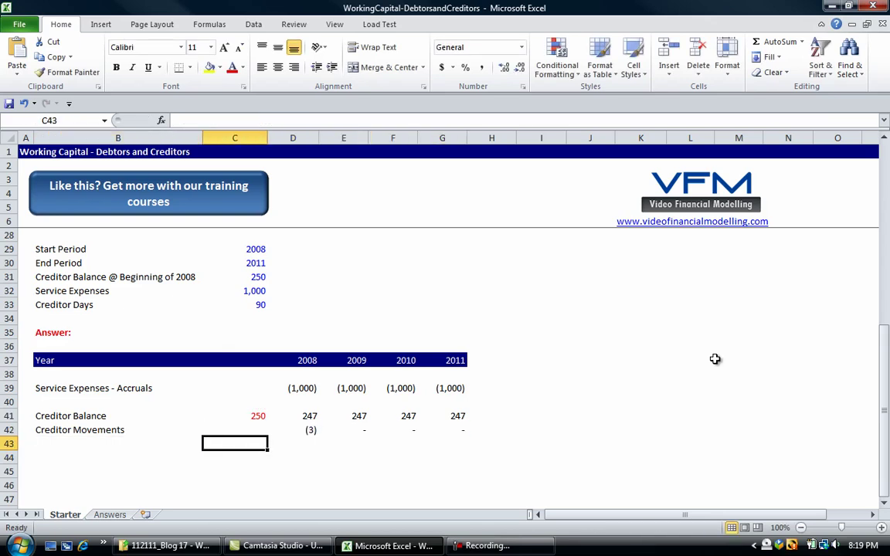
pyautogui.press('Up')
pyautogui.press('Up')
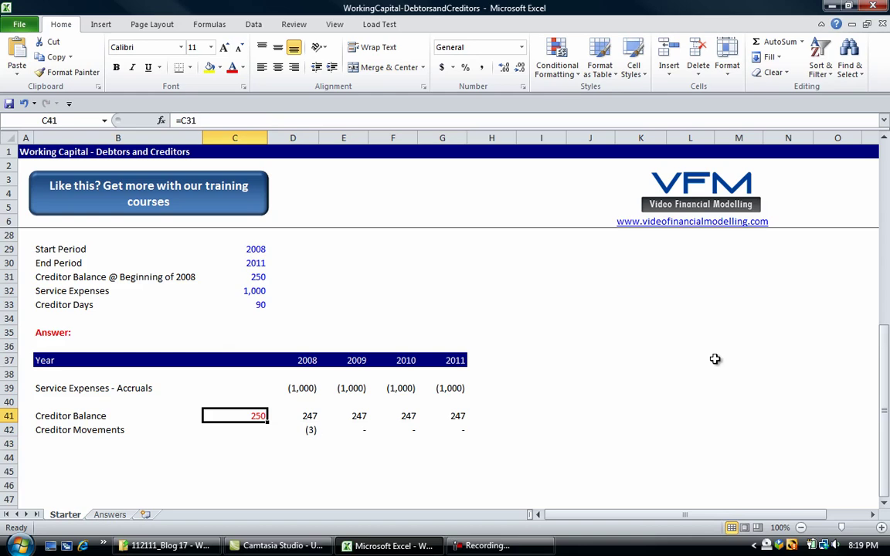
pyautogui.hotkey('ctrl', 'shift', 'y')
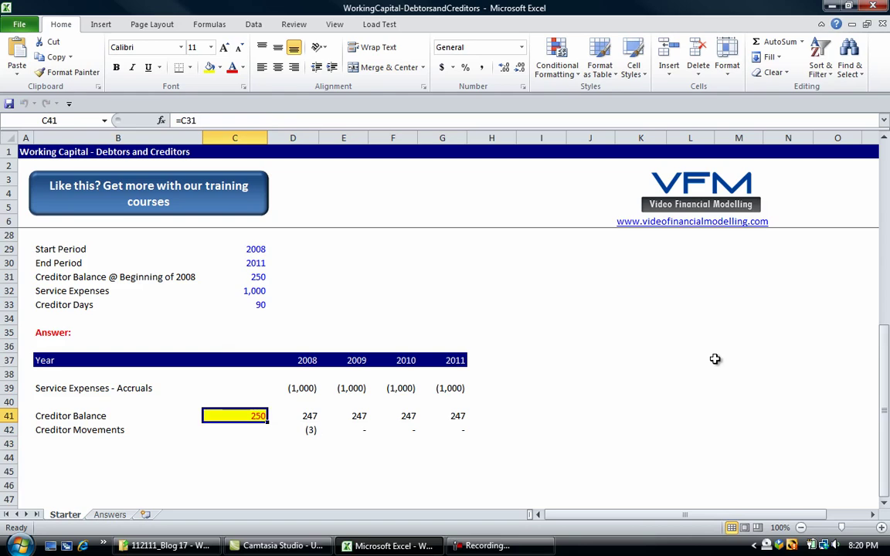
# Step: Add the 2008 service expenses and creditor movement together in D43 with =SUM(D39,D42)
pyautogui.press('Right')
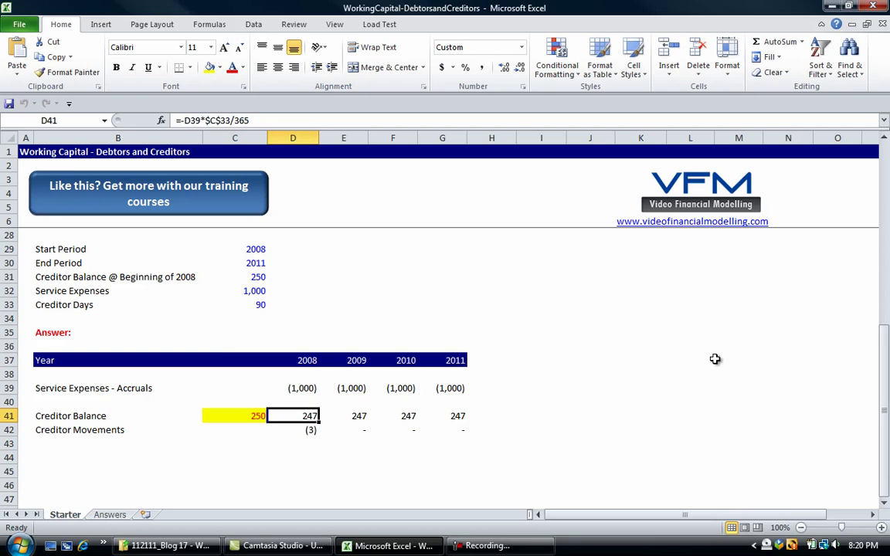
pyautogui.press('Down')
pyautogui.press('Down')
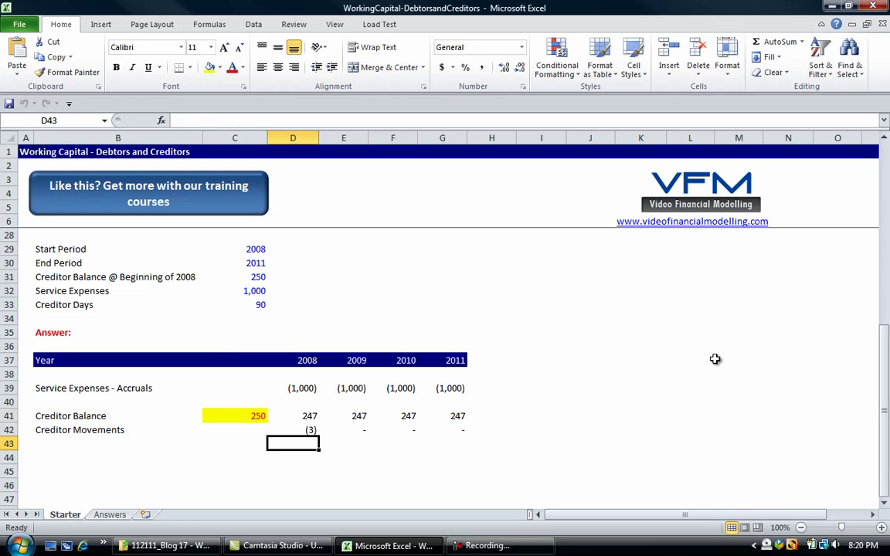
pyautogui.write('=sum(')
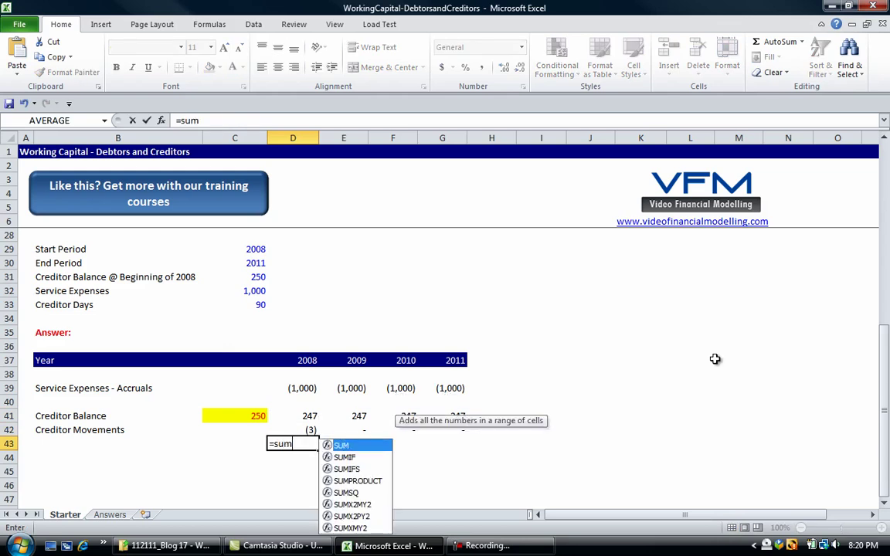
pyautogui.press('Up')
pyautogui.press('Up')
pyautogui.press('Up')
pyautogui.press('Up')
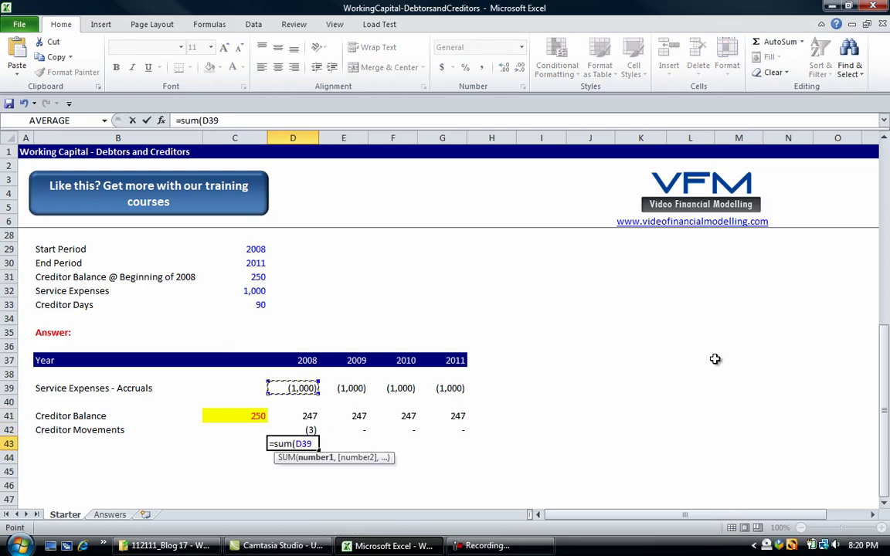
pyautogui.write(',')
pyautogui.press('Up')
pyautogui.press('Return')
# Step: Fill the SUM formula from D43 across to G43
pyautogui.press('Up')
pyautogui.press('Right')
pyautogui.press('Left')
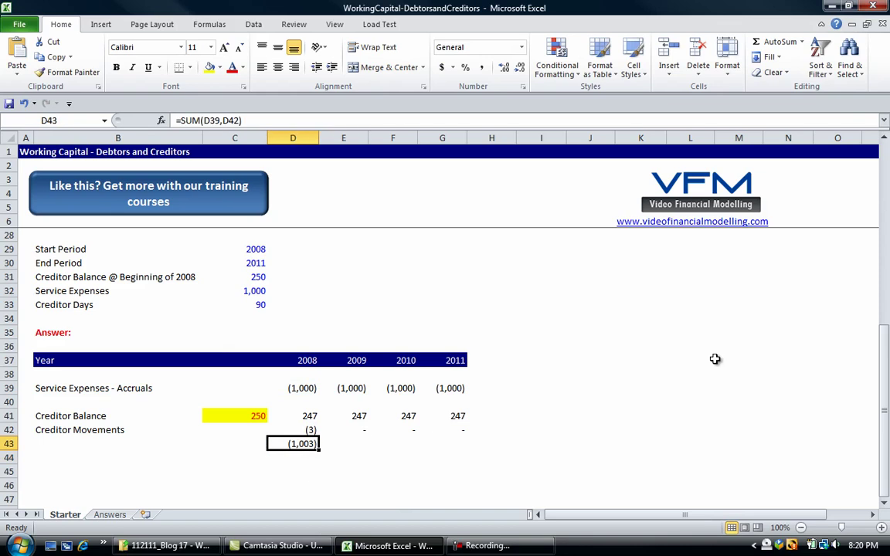
pyautogui.hotkey('shift', 'Right')
pyautogui.hotkey('shift', 'Right')
pyautogui.hotkey('shift', 'Right')
pyautogui.hotkey('ctrl', 'r')
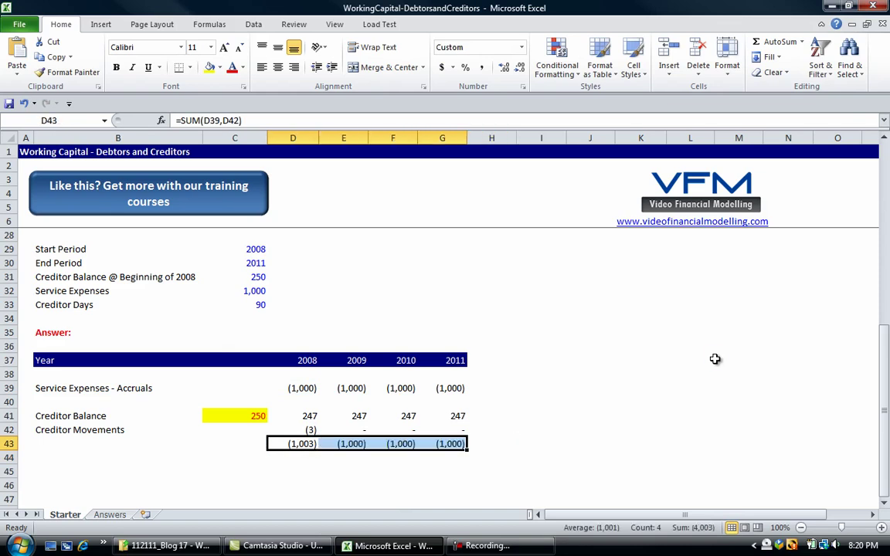
pyautogui.press('Left')
pyautogui.press('Left')
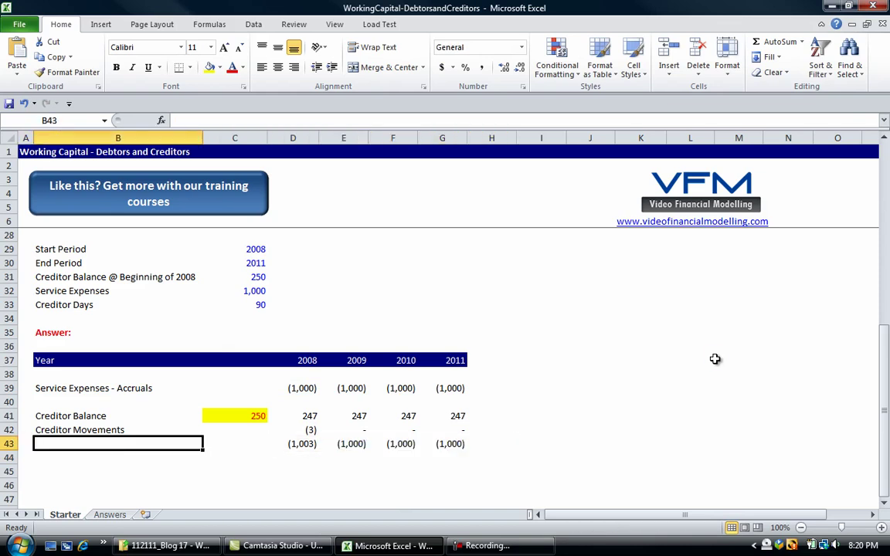
pyautogui.write('C')
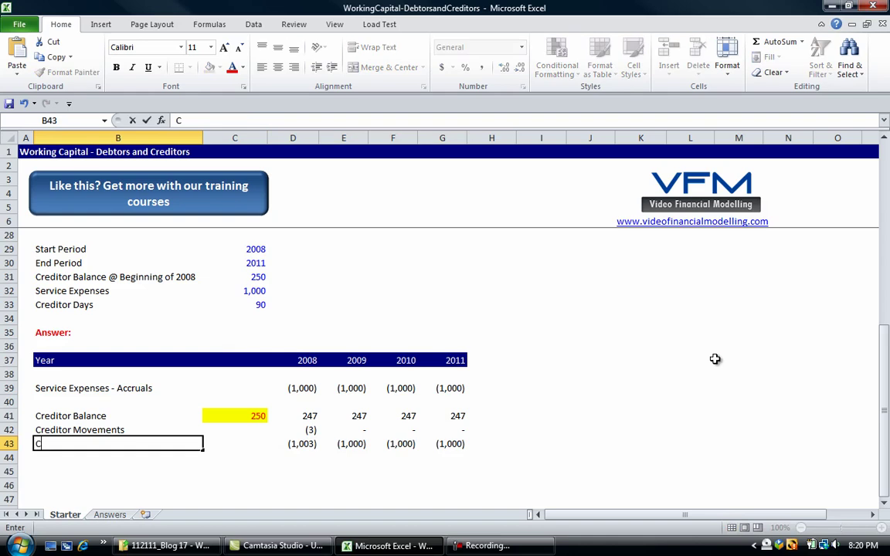
pyautogui.write('ash')
pyautogui.press('BackSpace')
pyautogui.press('Escape')
# Step: Look over the row labels in Question 1's debtors table to see how its cash row is named
pyautogui.press('Up')
pyautogui.press('Up')
pyautogui.press('Up')
pyautogui.press('Up')
pyautogui.press('Up')
pyautogui.press('Up')
pyautogui.press('Up')
pyautogui.press('Up')
pyautogui.press('Up')
pyautogui.press('Up')
pyautogui.press('Up')
pyautogui.press('Up')
pyautogui.press('Up')
pyautogui.press('Up')
pyautogui.press('Up')
pyautogui.press('Up')
pyautogui.press('Up')
pyautogui.press('Up')
pyautogui.press('Up')
pyautogui.press('Up')
pyautogui.press('Up')
pyautogui.press('Down')
pyautogui.press('Down')
pyautogui.press('Down')
pyautogui.press('Down')
pyautogui.press('Down')
pyautogui.press('Down')
pyautogui.press('Down')
pyautogui.press('Down')
pyautogui.press('Down')
pyautogui.press('Down')
pyautogui.press('Down')
pyautogui.press('Down')
pyautogui.press('Down')
pyautogui.press('Down')
pyautogui.press('Down')
pyautogui.press('Down')
pyautogui.press('Down')
pyautogui.press('Down')
pyautogui.press('Down')
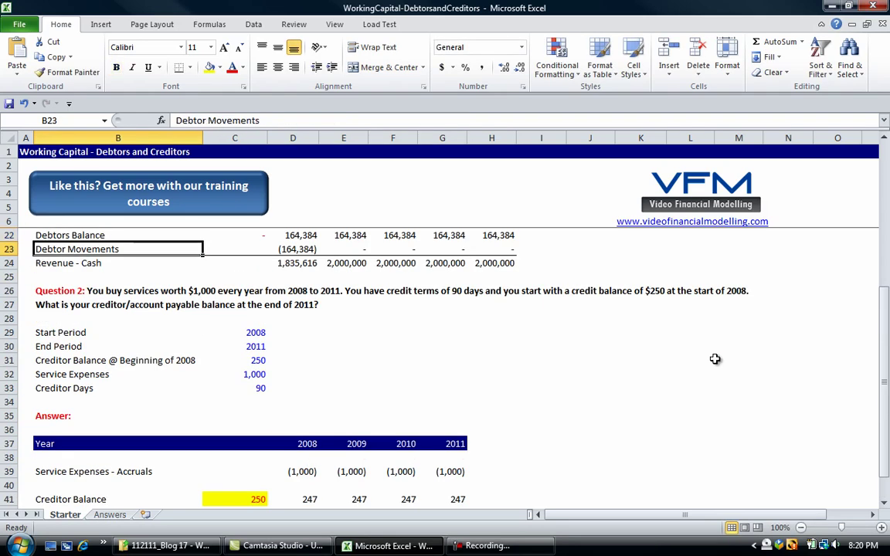
# Step: Label the row below Creditor Movements, in B43, as "Service Expenses - Cash"
pyautogui.press('Down')
pyautogui.press('Down')
pyautogui.press('Down')
pyautogui.press('Down')
pyautogui.press('Up')
pyautogui.press('Up')
pyautogui.write('S')
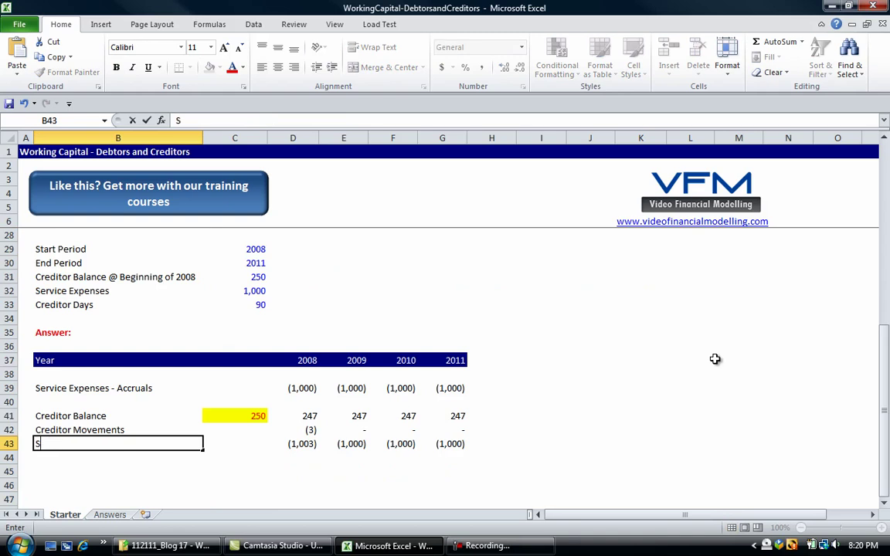
pyautogui.write('ervice Expenses - Cash')
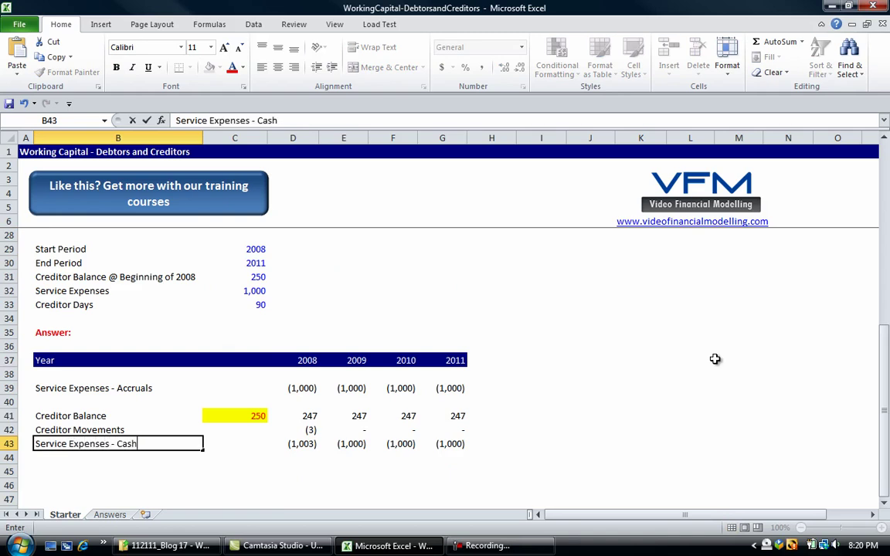
pyautogui.press('Return')
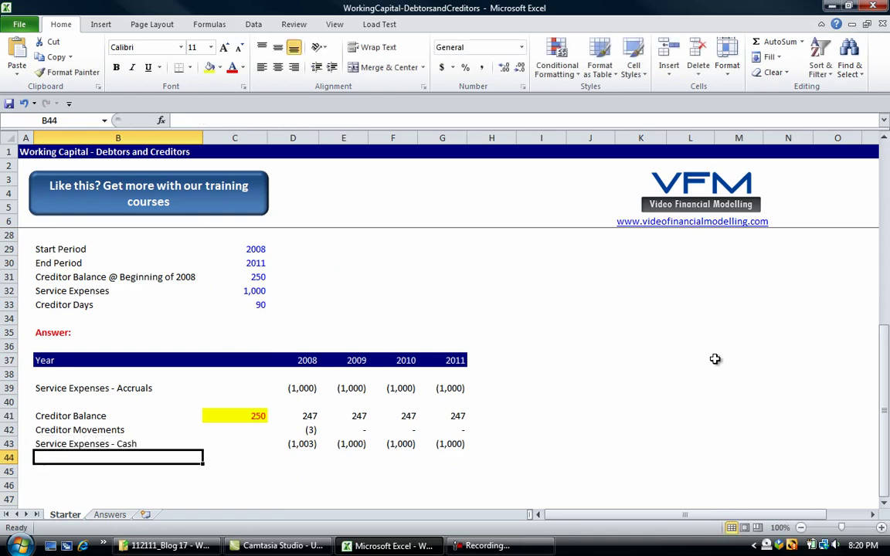
# Step: Add a top border across the Service Expenses - Cash row from B43 to G43
pyautogui.press('Up')
pyautogui.hotkey('shift', 'Right')
pyautogui.hotkey('shift', 'Right')
pyautogui.hotkey('shift', 'Right')
pyautogui.hotkey('shift', 'Right')
pyautogui.hotkey('shift', 'Right')
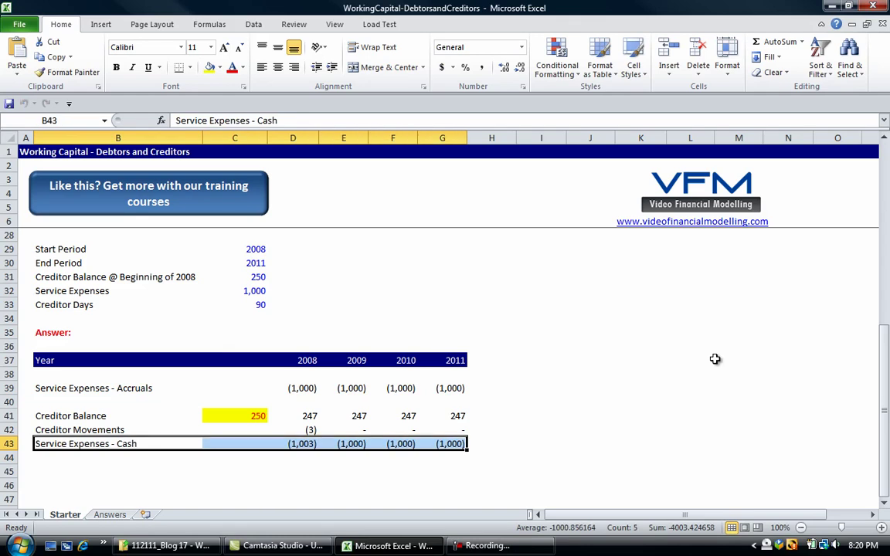
pyautogui.press('Down')
pyautogui.press('Down')
pyautogui.press('Right')
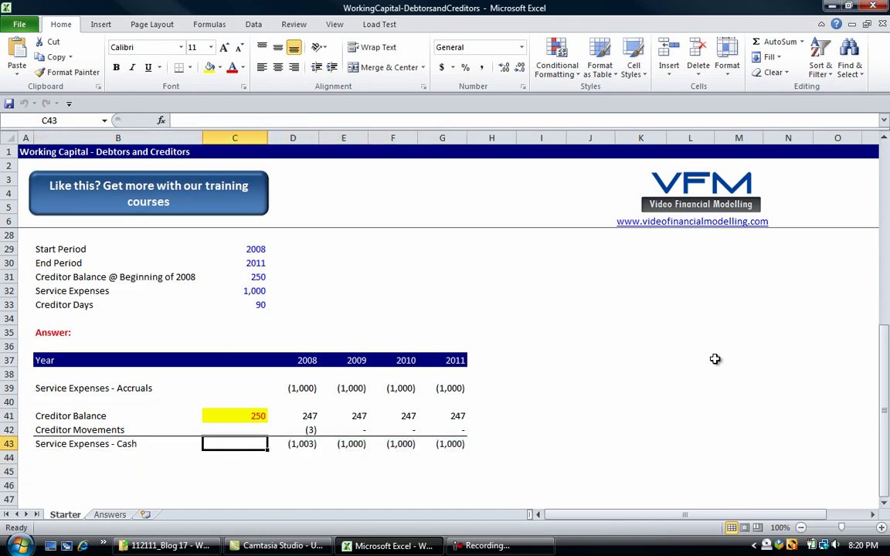
# Step: Review the creditors table from the cash expenses row up to the formula in the accruals row
pyautogui.press('Right')
pyautogui.press('Right')
pyautogui.press('Up')
pyautogui.press('Up')
pyautogui.press('Up')
pyautogui.press('Up')
pyautogui.press('Up')
pyautogui.press('Up')
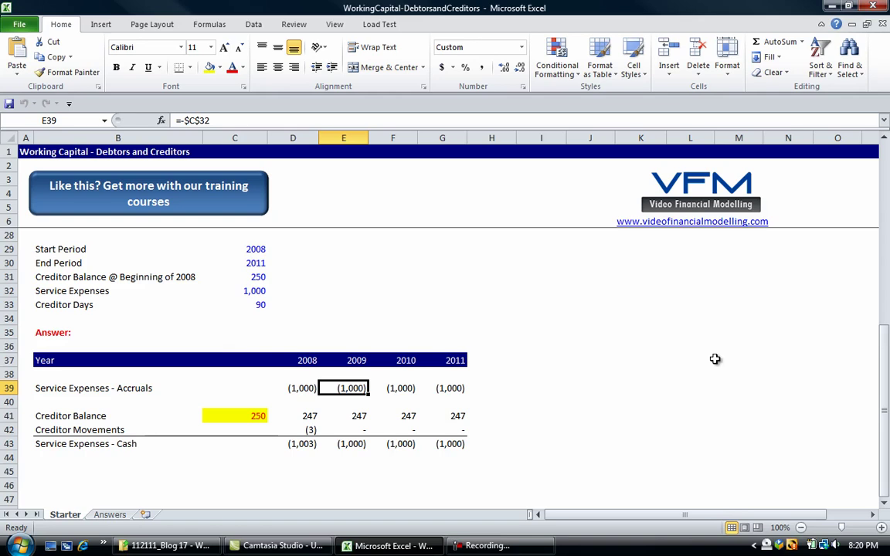
pyautogui.press('Up')
pyautogui.press('Left')
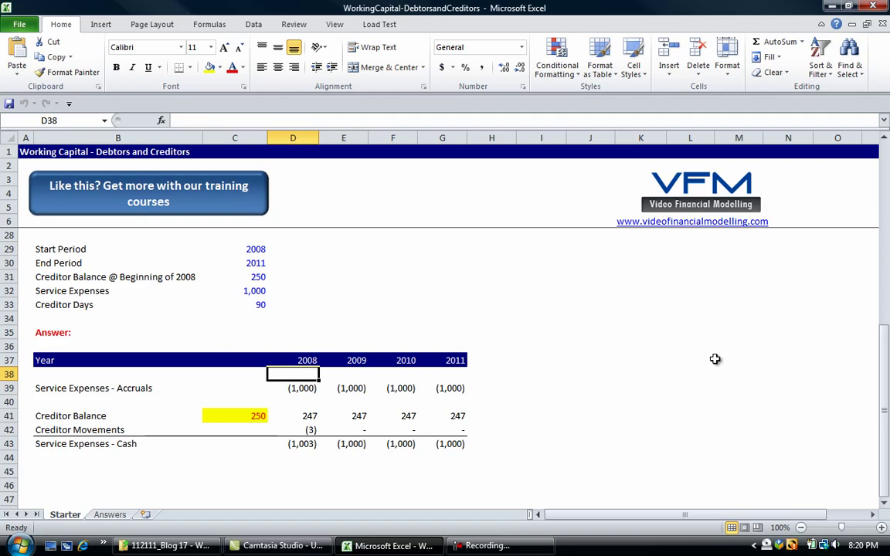